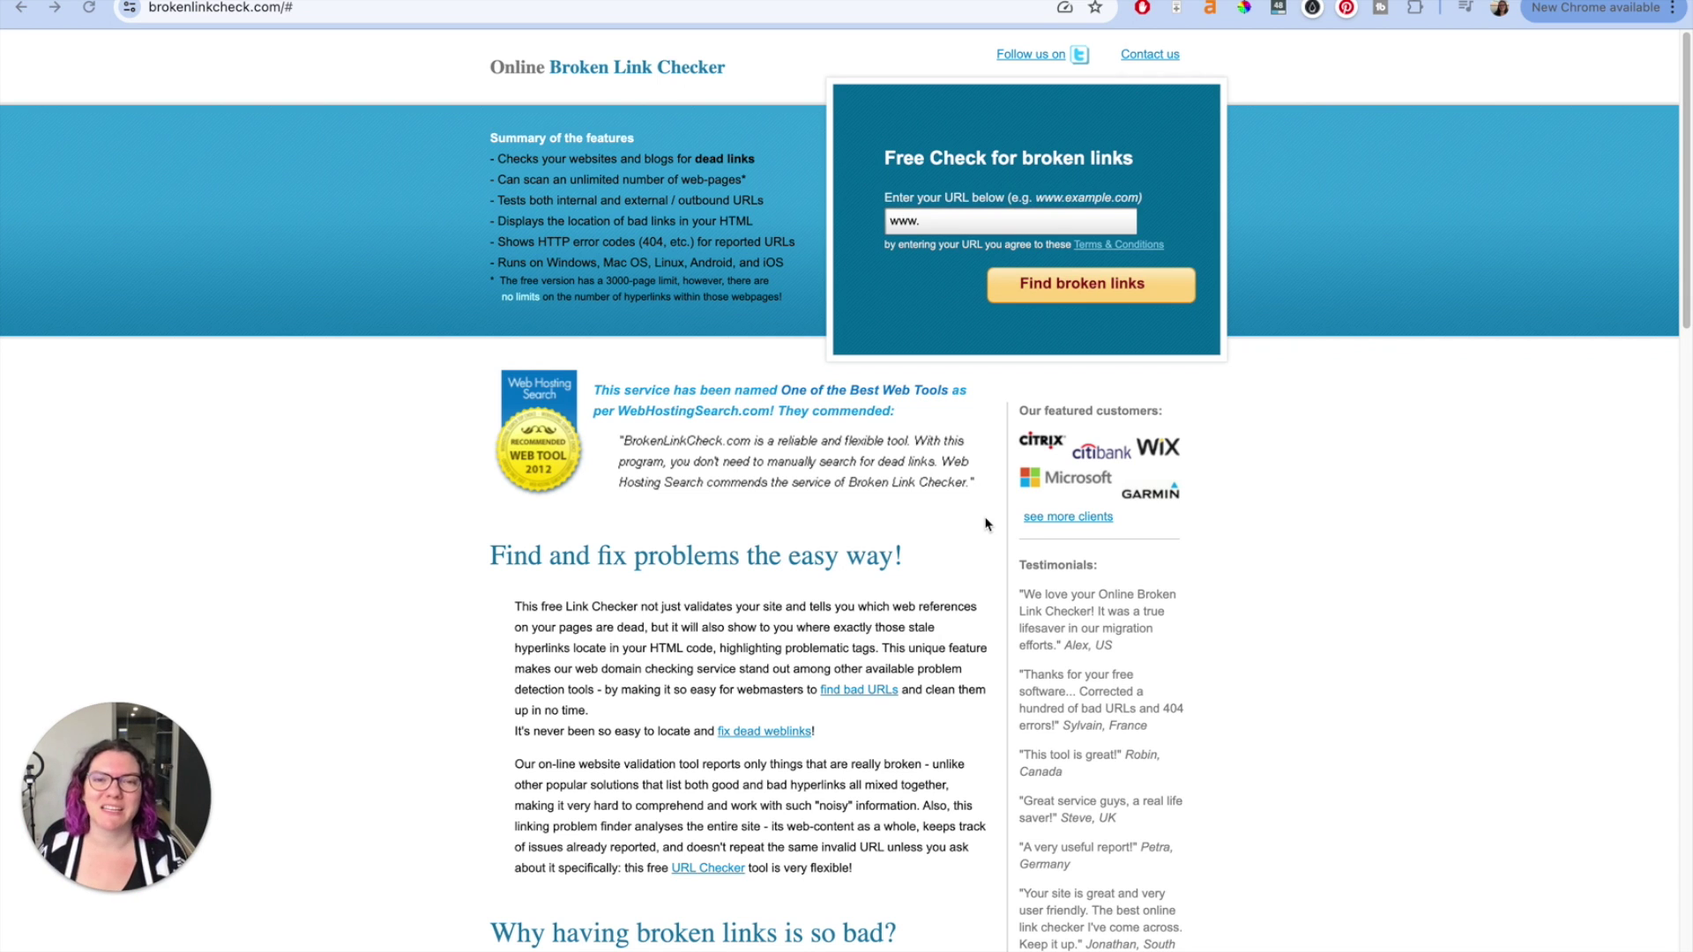
Enter sheknowsseo.co as the site to check and start the free broken link check
{"action": "left_click", "coordinate": [991, 227]}
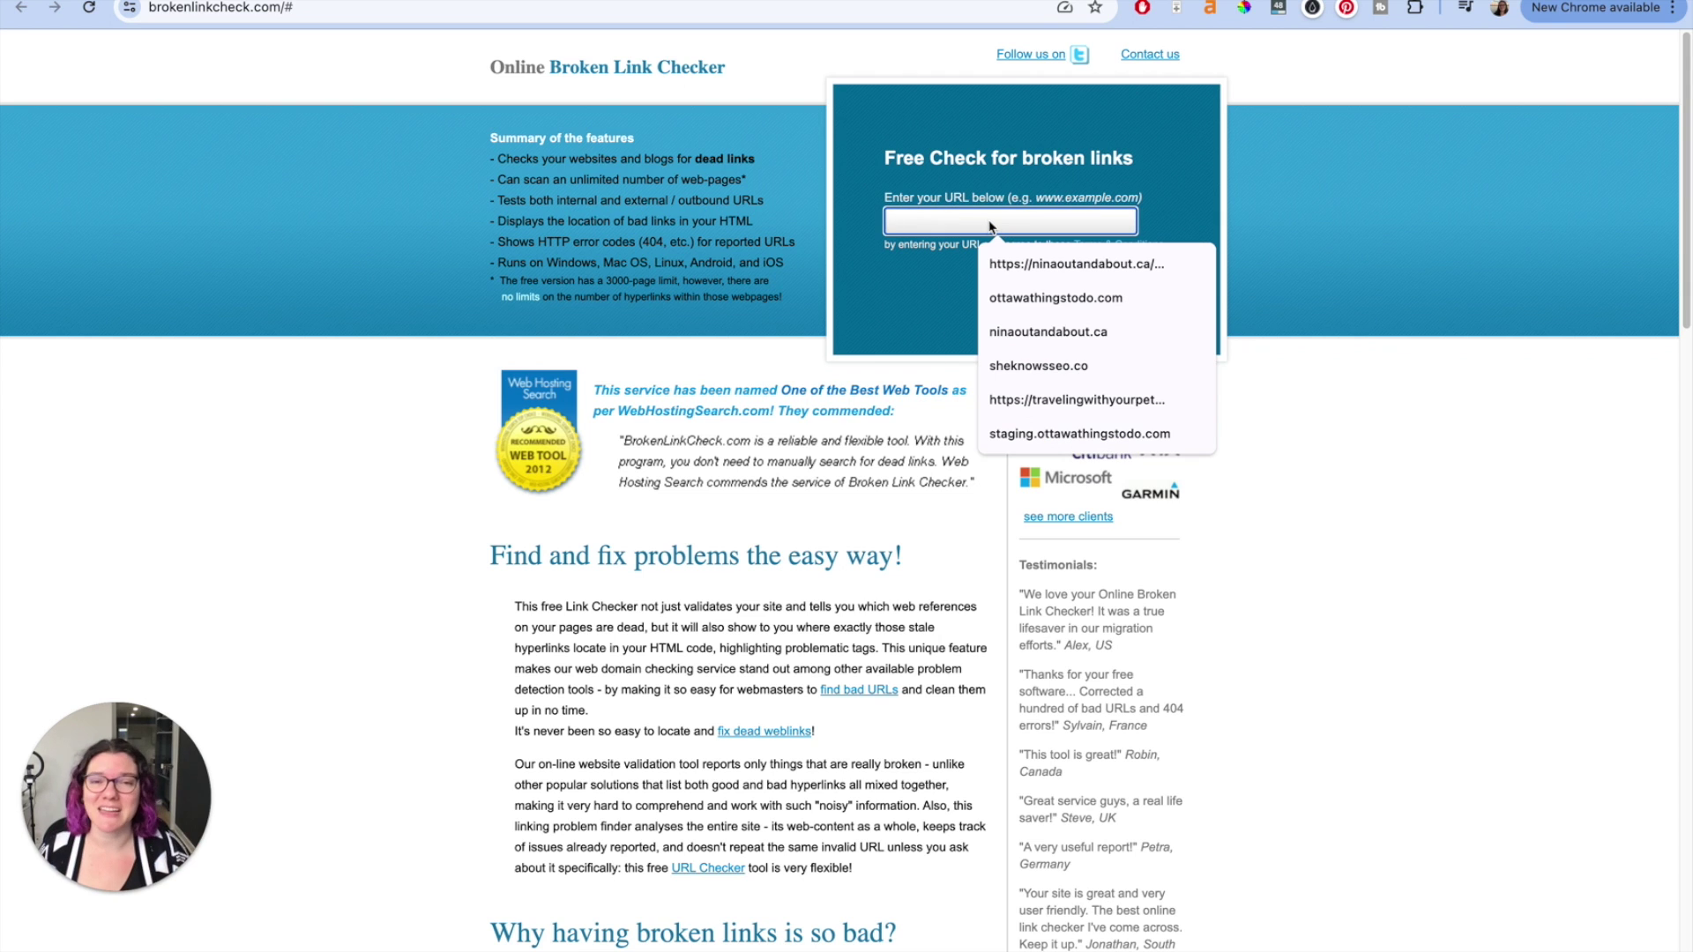
{"action": "left_click", "coordinate": [1029, 367]}
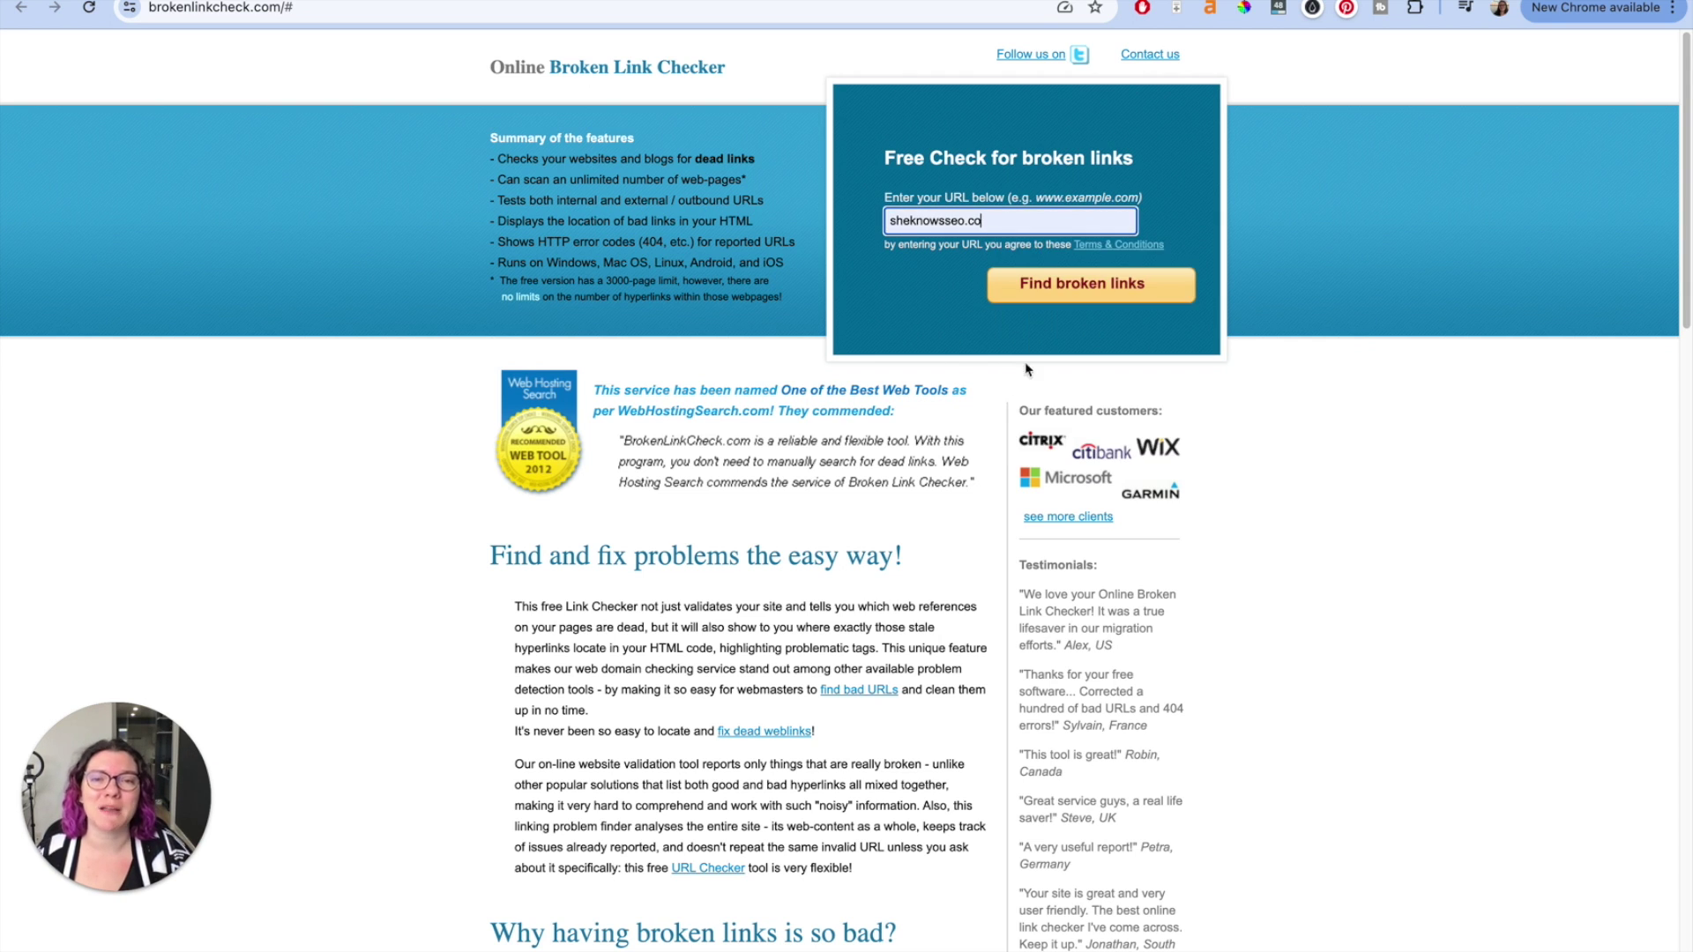
{"action": "left_click", "coordinate": [1088, 289]}
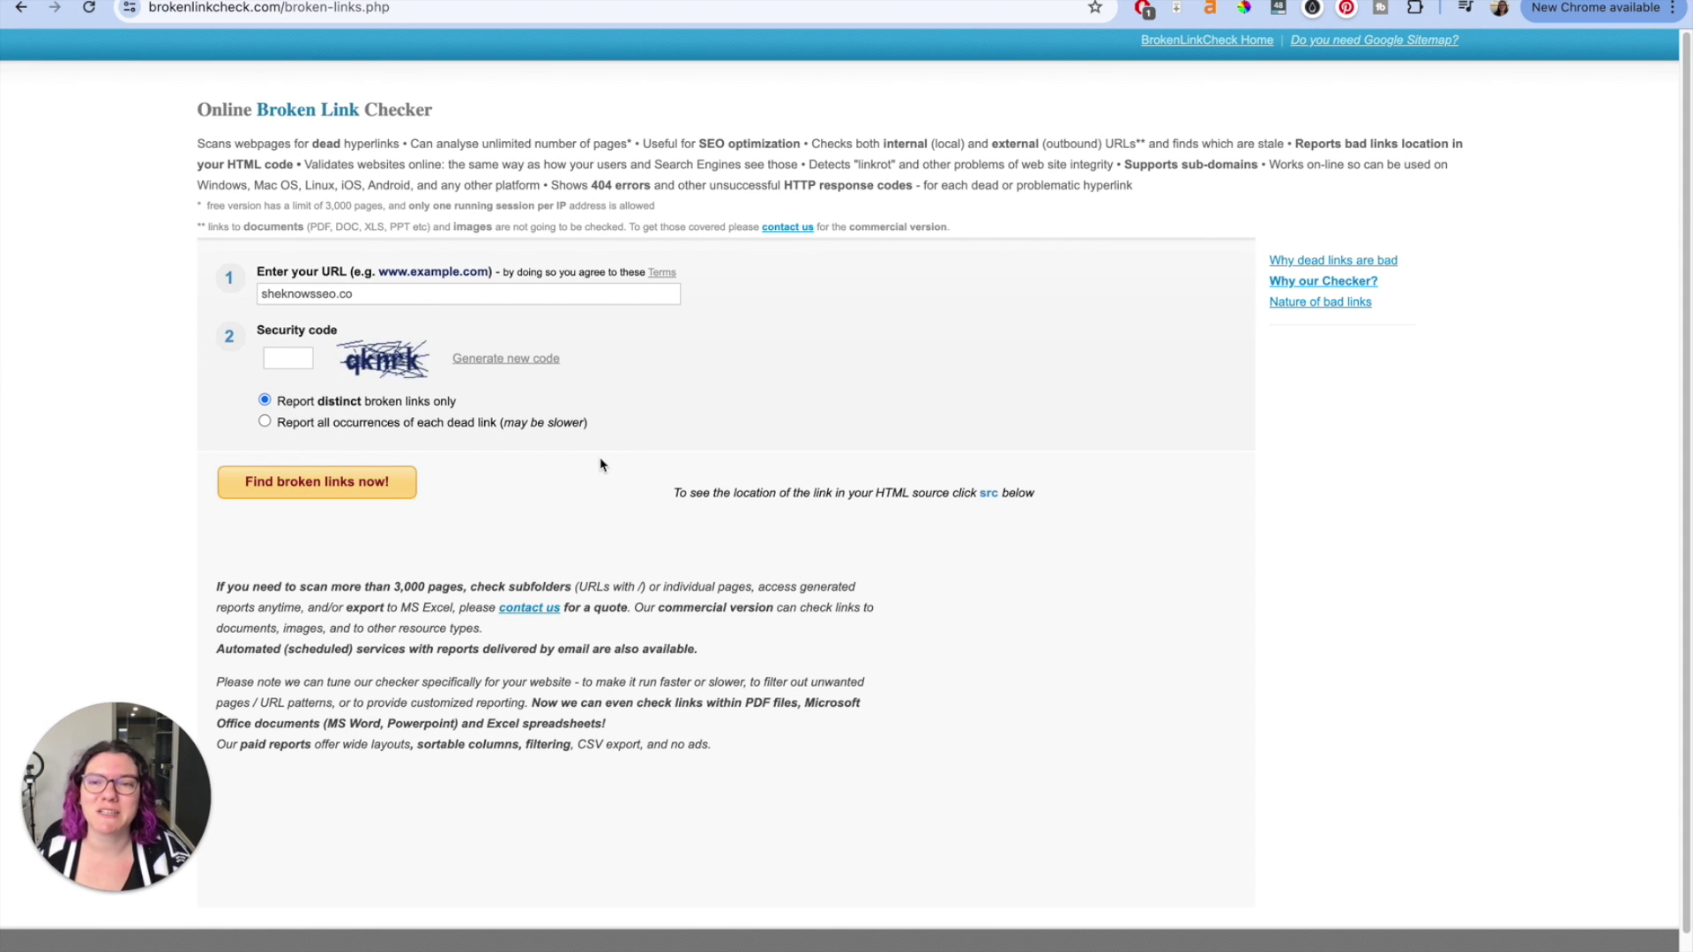
Fill in the security code, correcting a mistyped character
{"action": "left_click", "coordinate": [307, 358]}
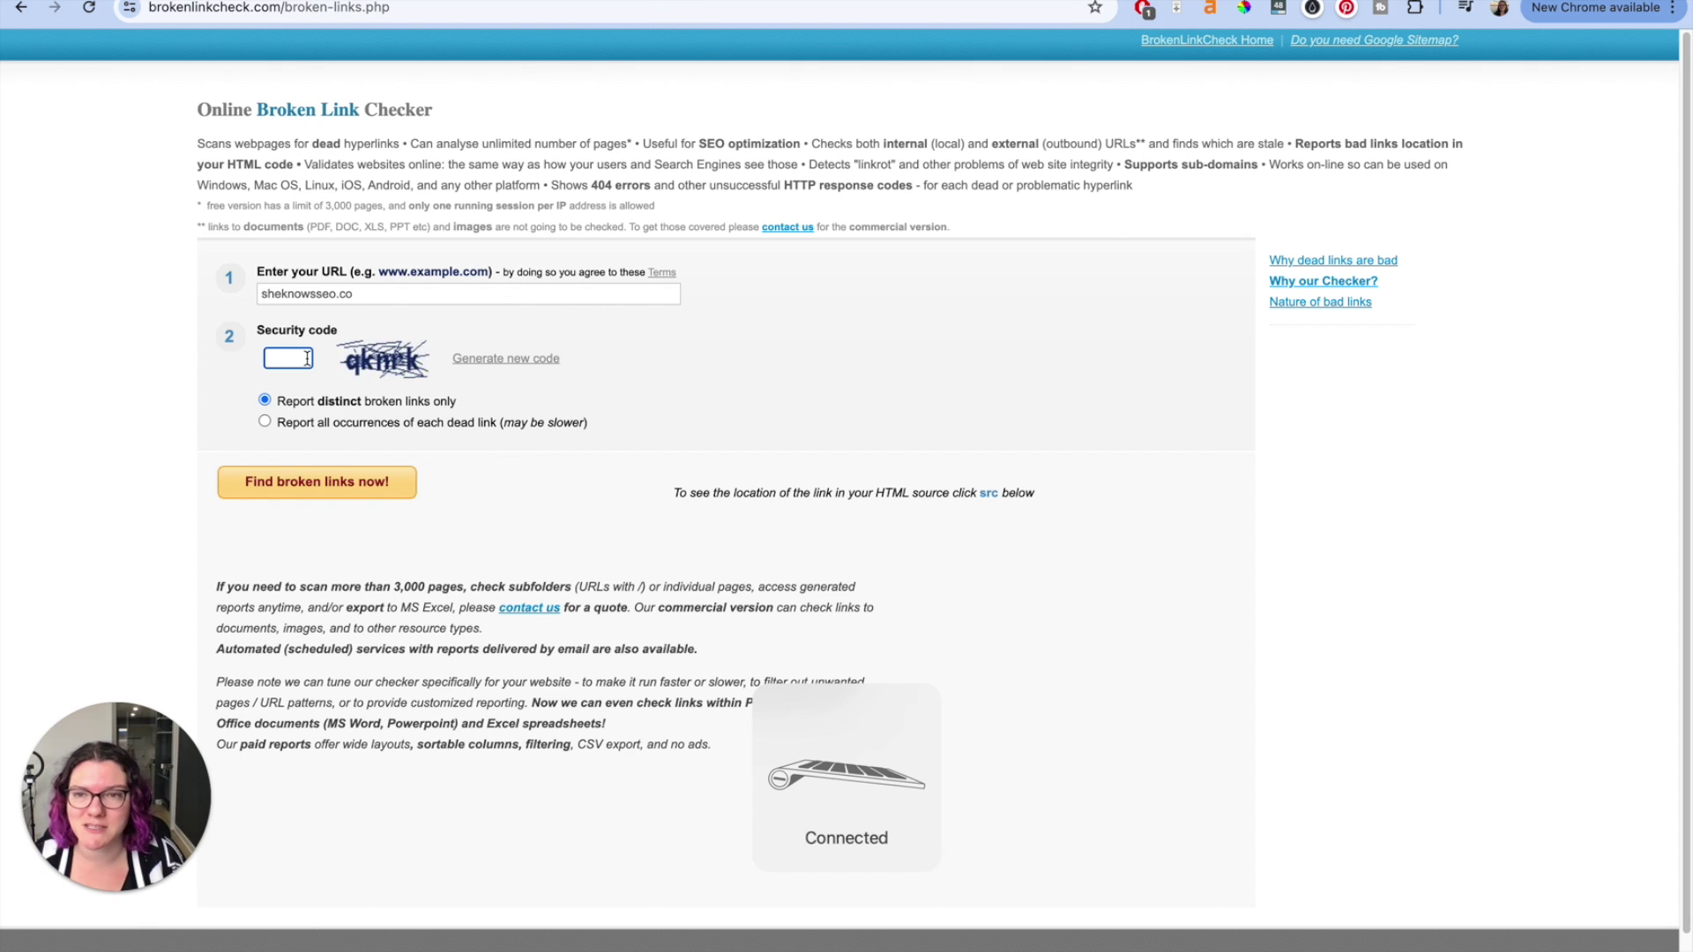
{"action": "type", "text": "qknek"}
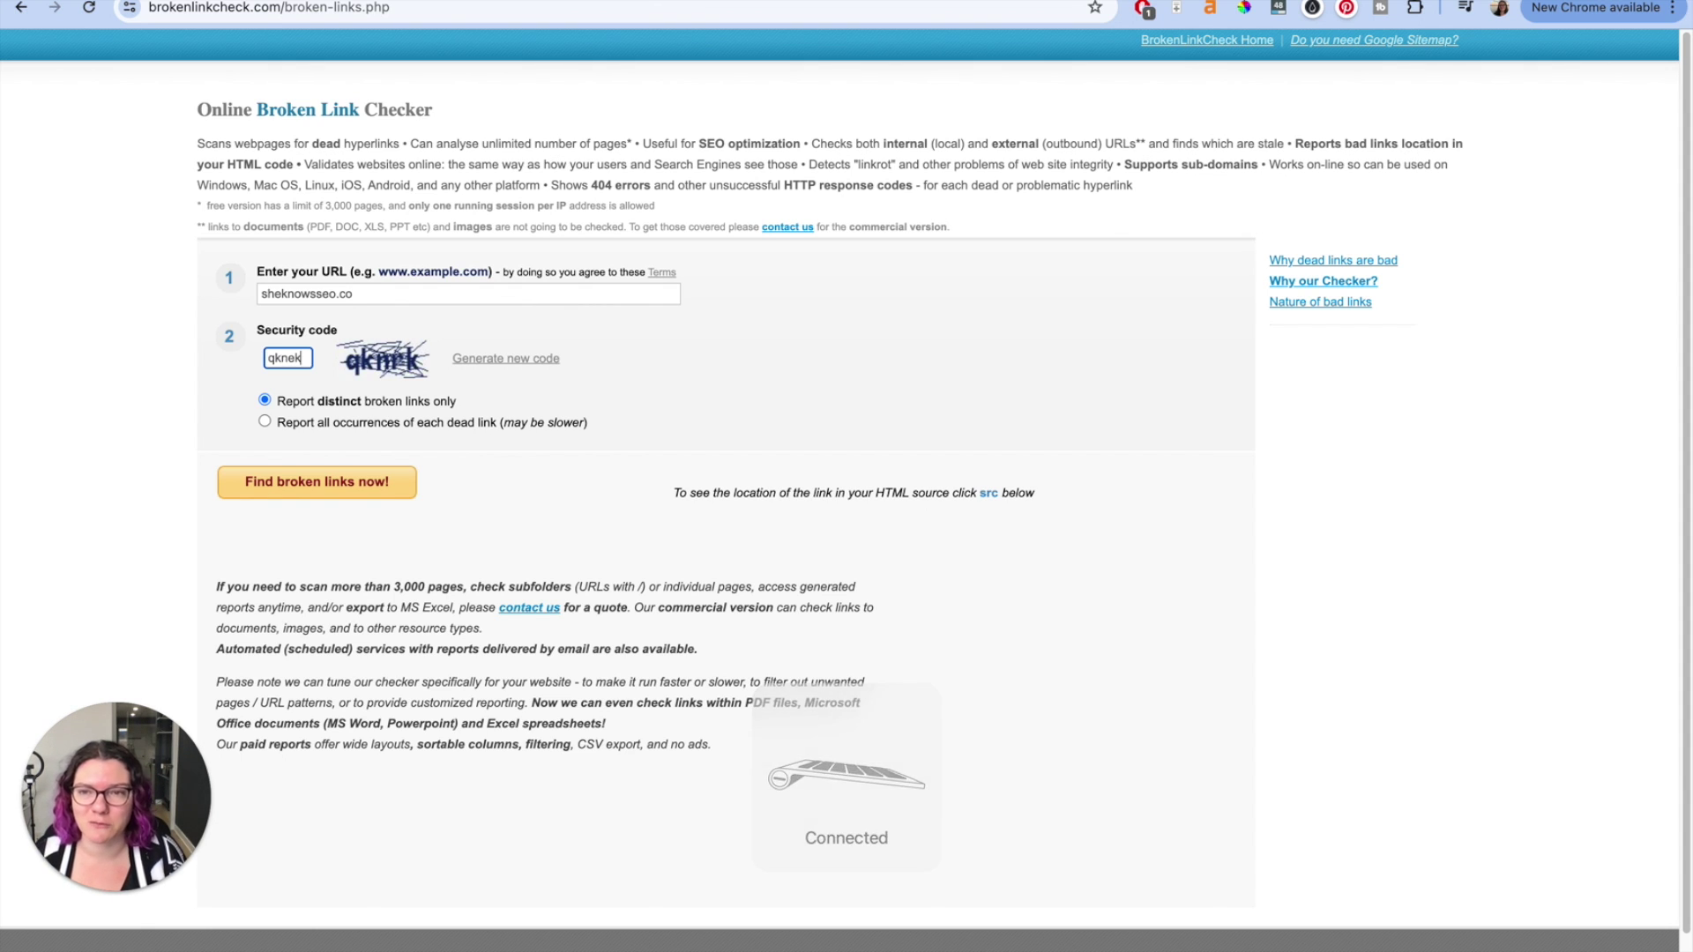
{"action": "key", "text": "BackSpace"}
{"action": "key", "text": "BackSpace"}
{"action": "type", "text": "rk"}
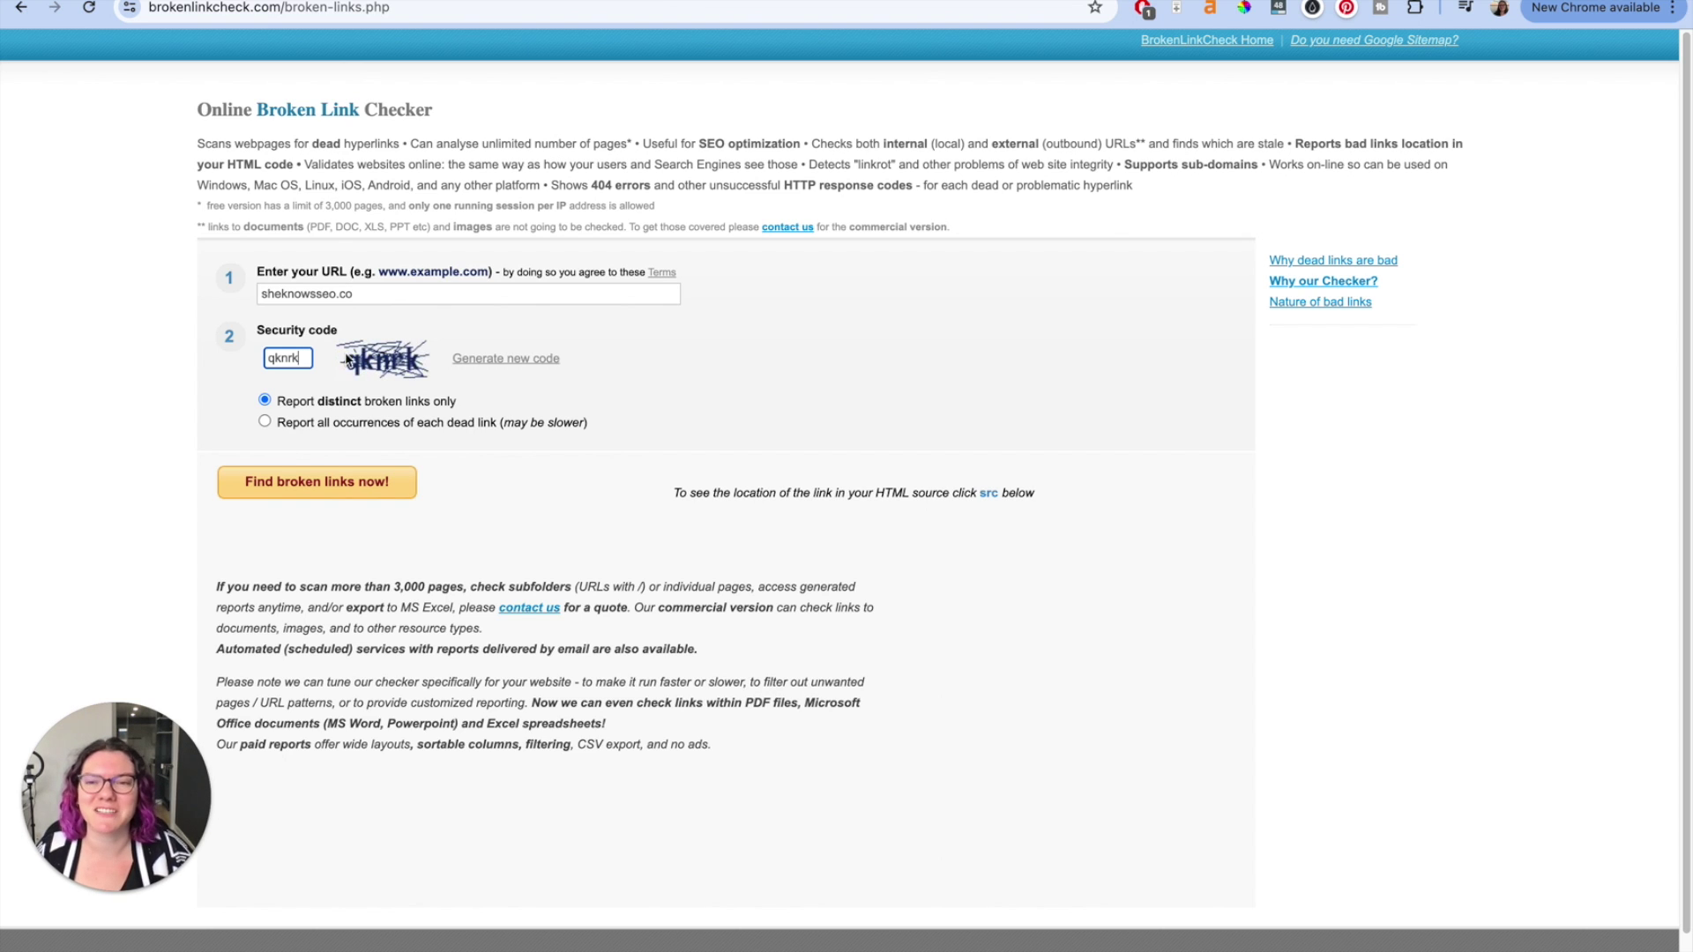
Compare the report options and choose 'Report all occurrences of each dead link'
{"action": "left_click_drag", "start_coordinate": [280, 404], "coordinate": [481, 411]}
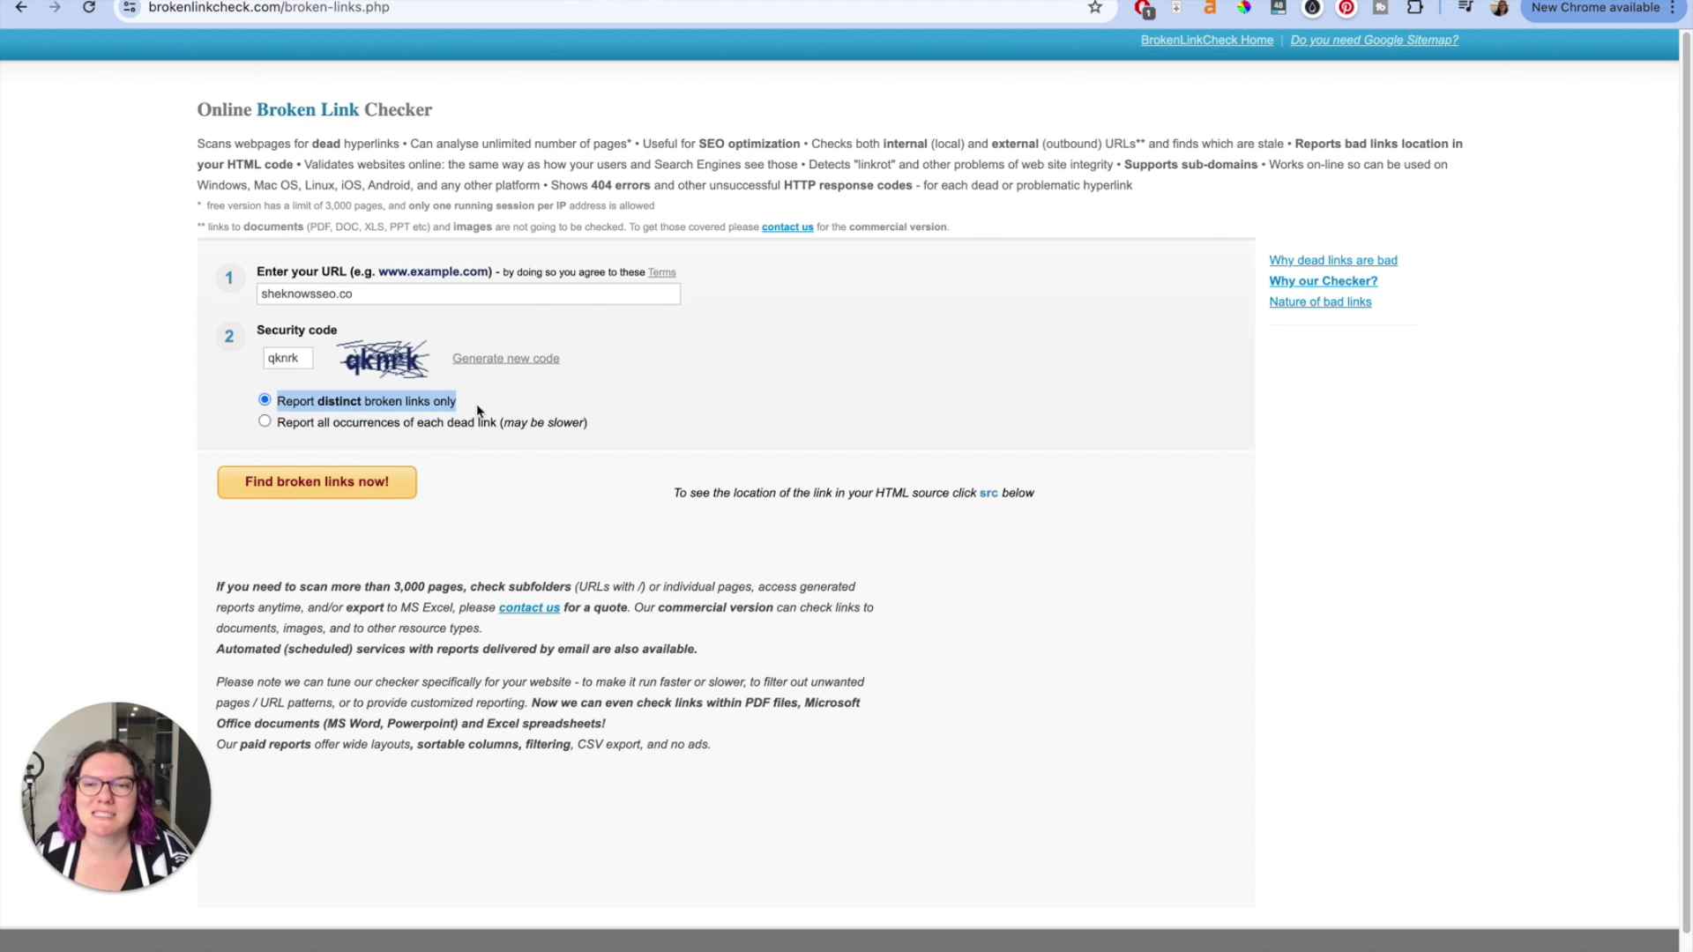
{"action": "left_click", "coordinate": [283, 426]}
{"action": "left_click_drag", "start_coordinate": [283, 427], "coordinate": [597, 431]}
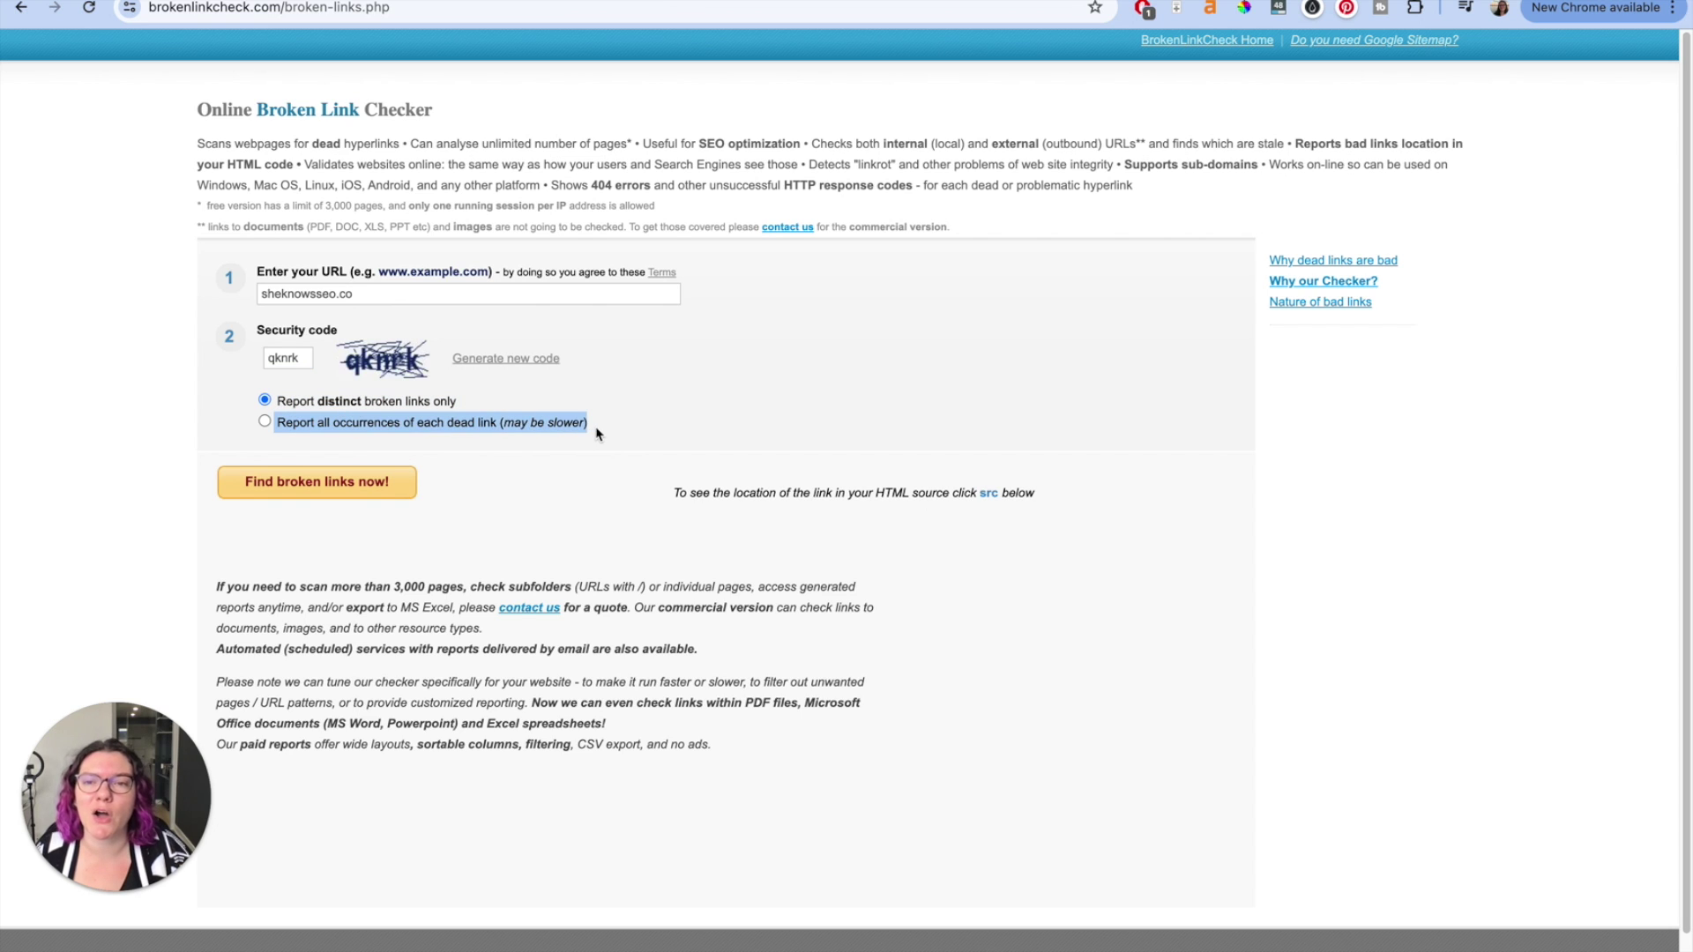
{"action": "left_click", "coordinate": [613, 432]}
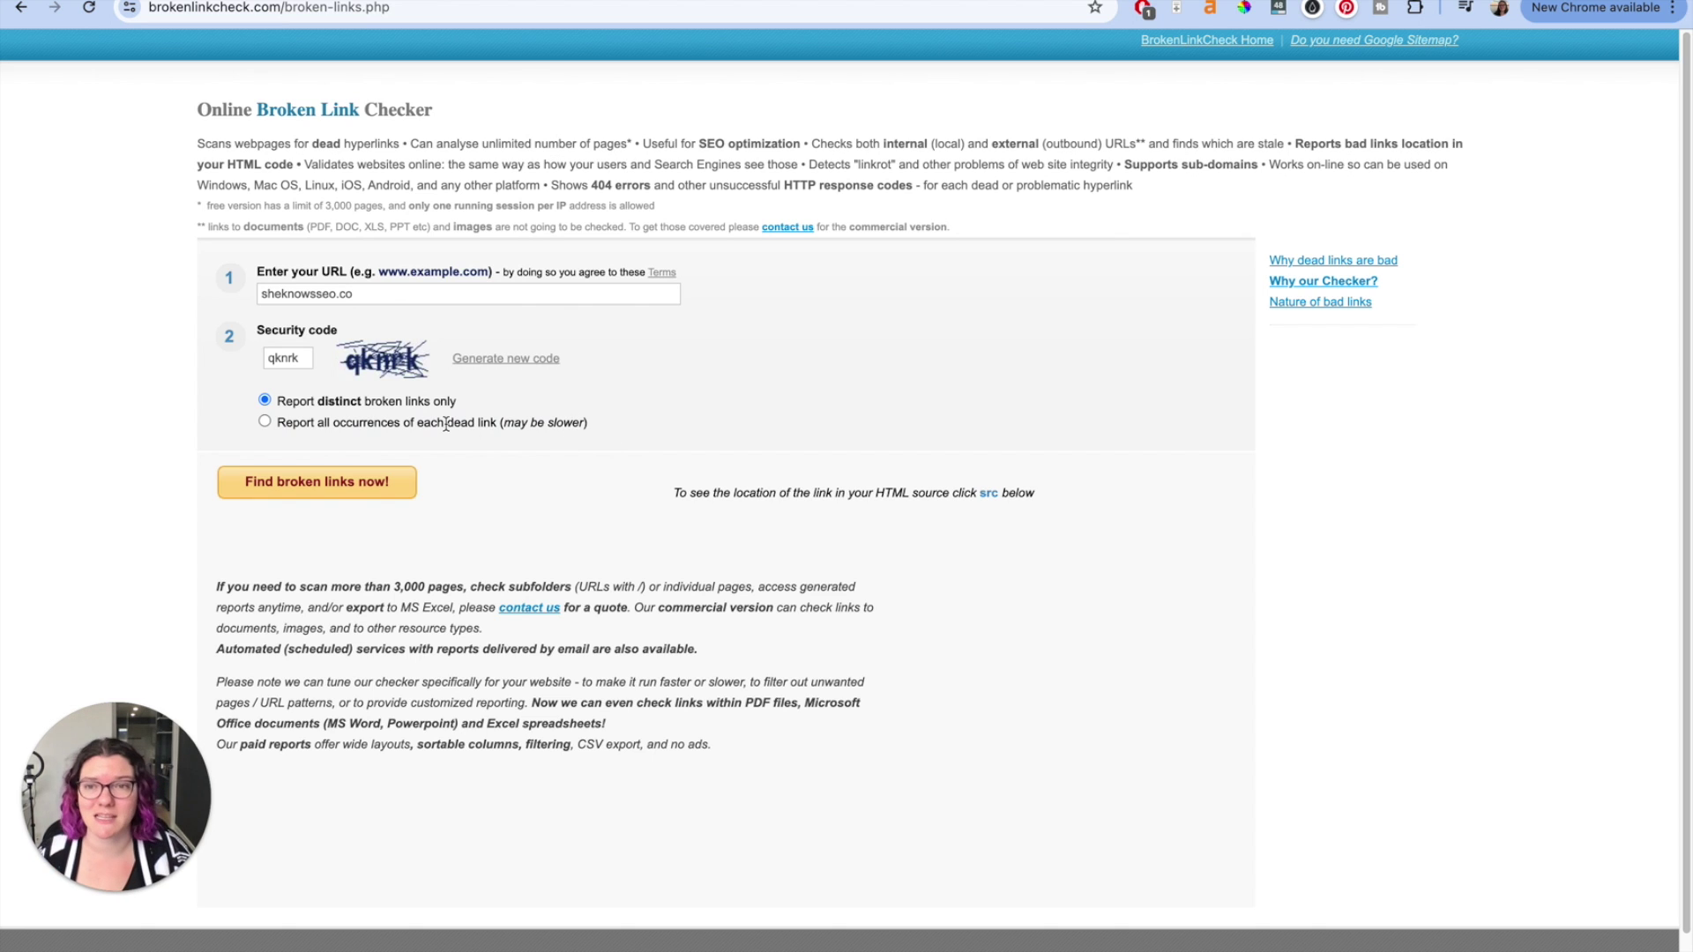
{"action": "left_click", "coordinate": [264, 422]}
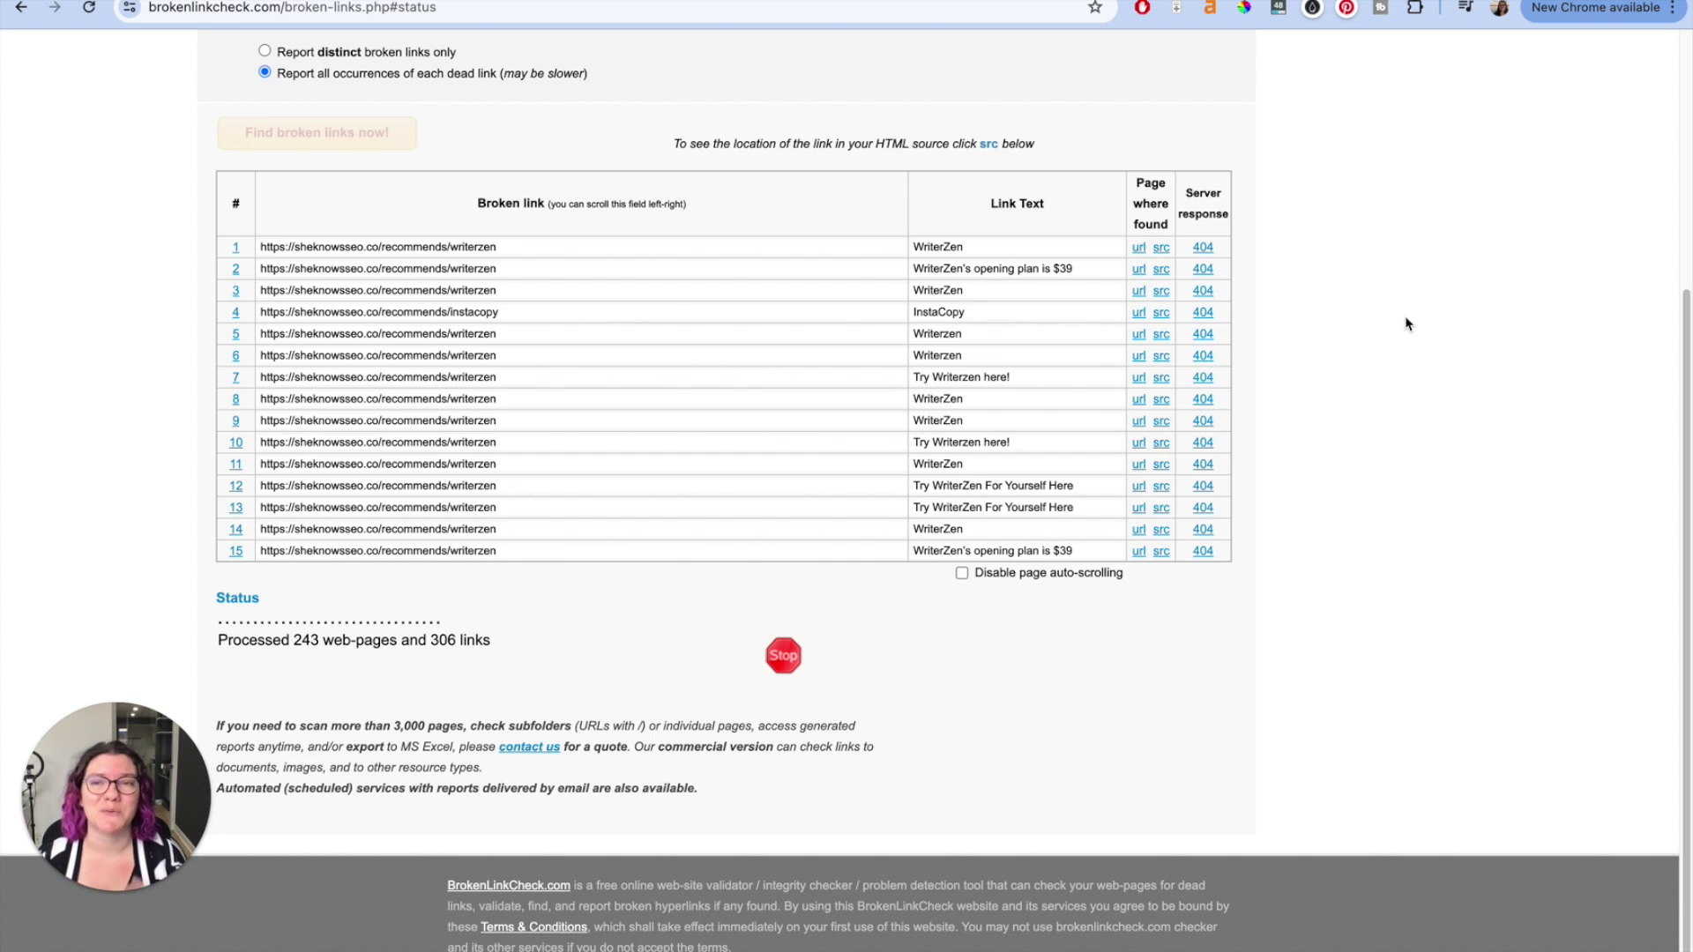
Review the growing results table of 23 broken links, noting the 404 server response column
{"action": "scroll", "coordinate": [1145, 365], "scroll_direction": "up", "scroll_amount": 1}
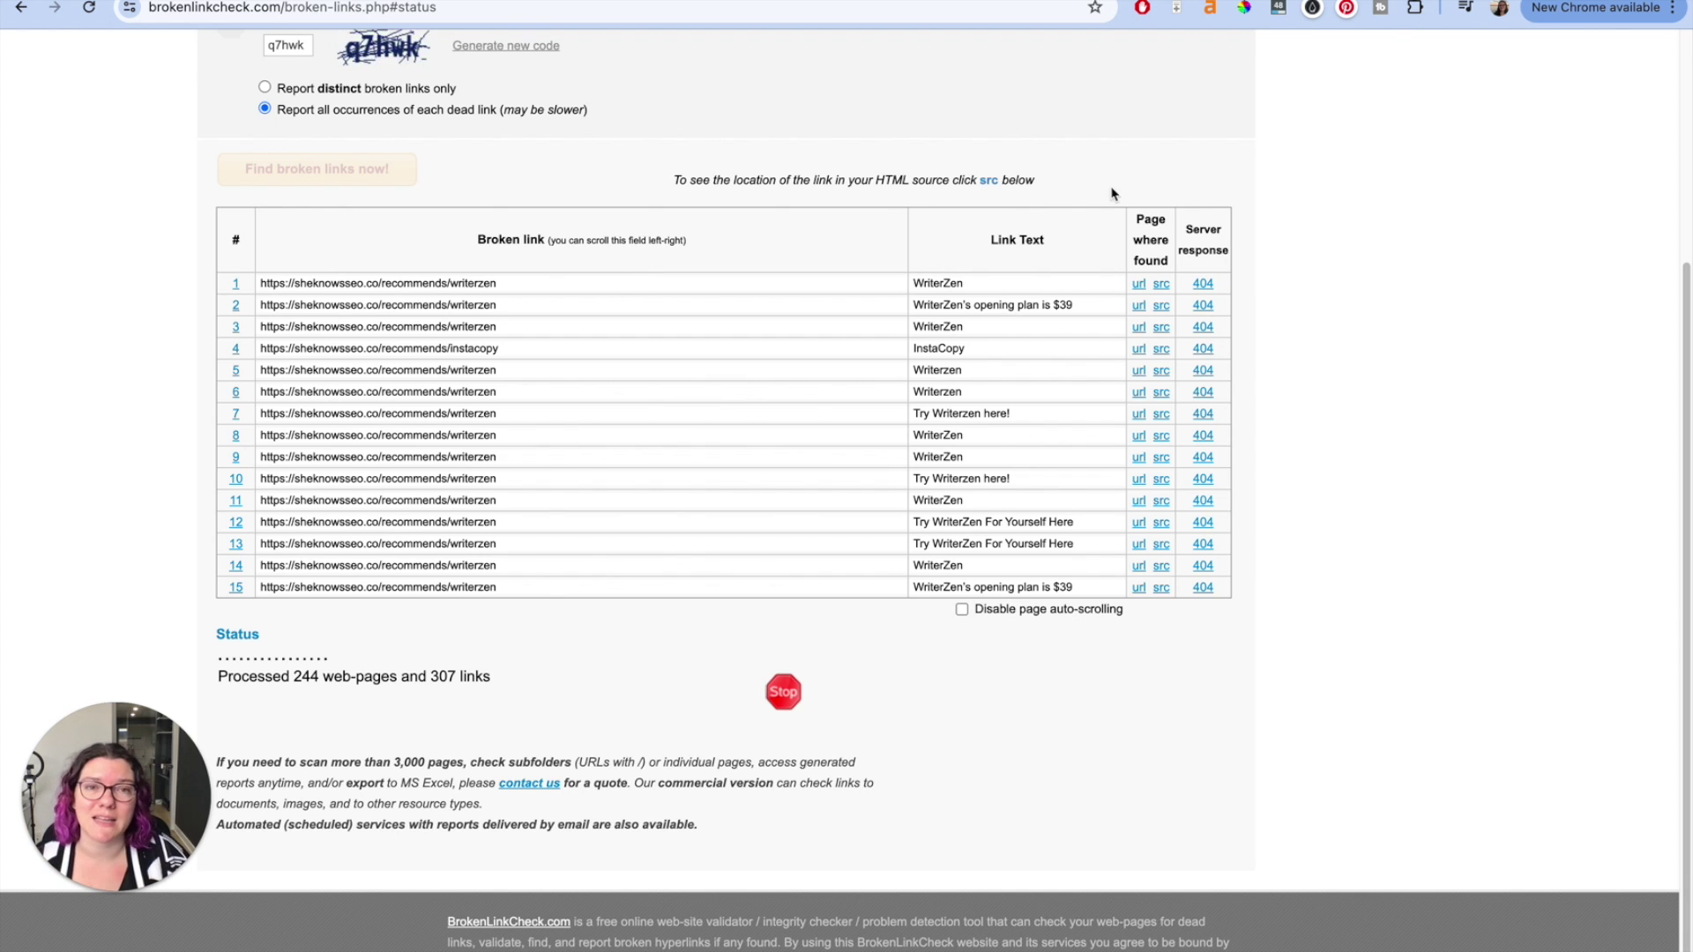
{"action": "left_click_drag", "start_coordinate": [1184, 223], "coordinate": [1233, 259]}
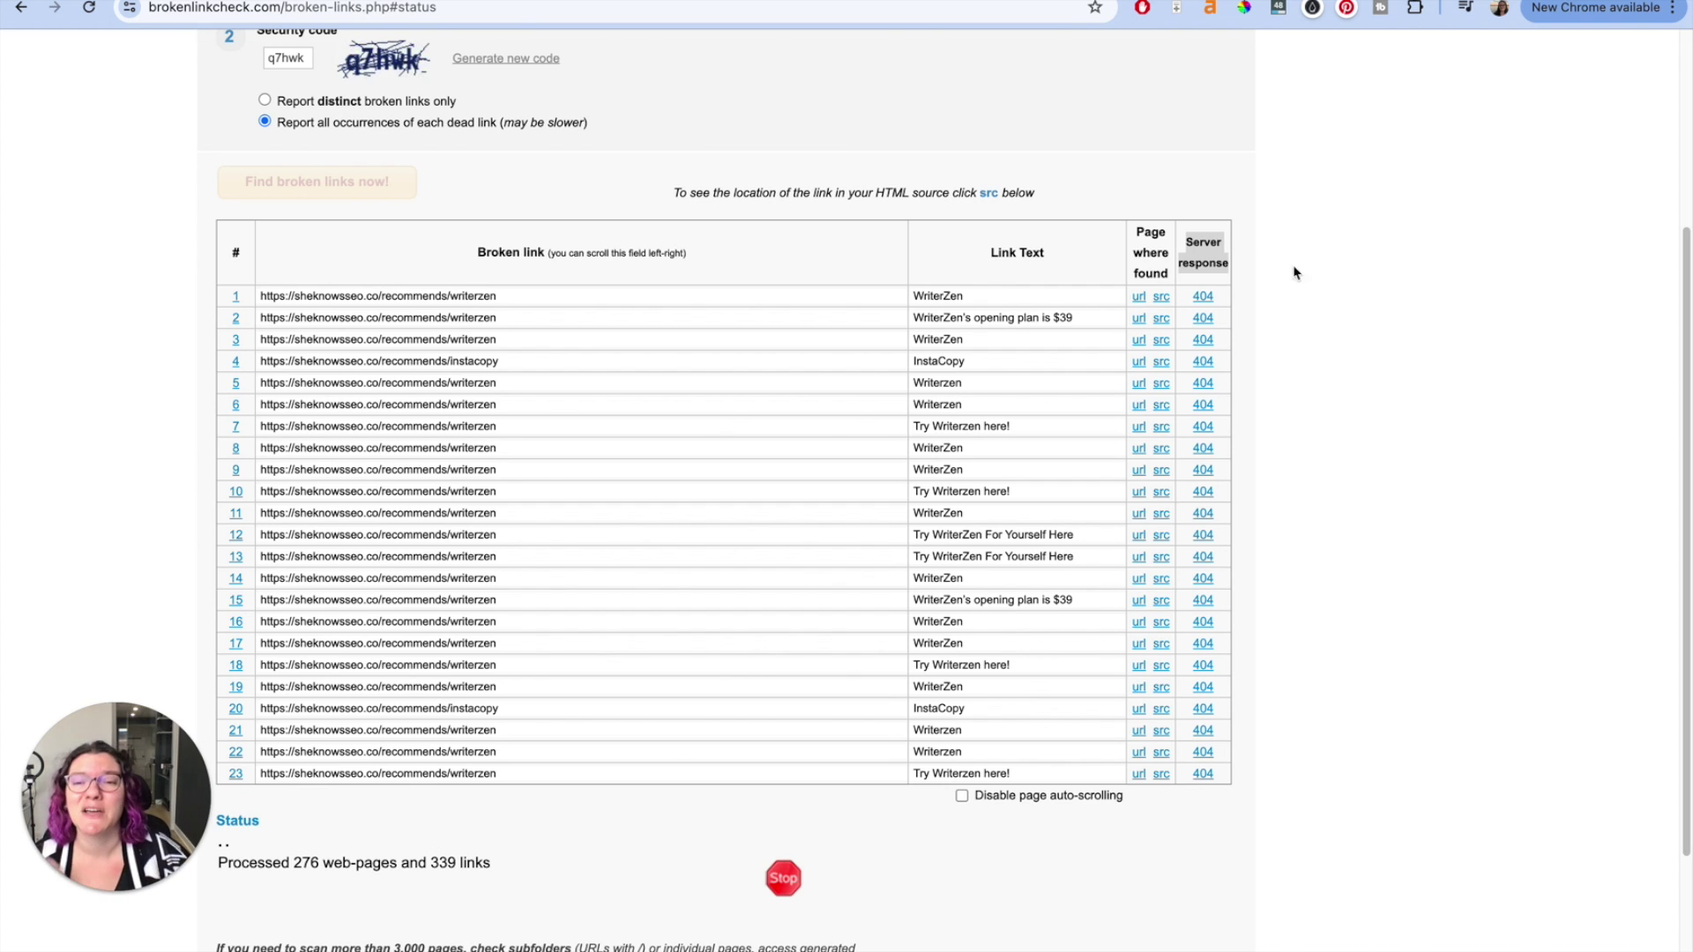
Open the first broken link in a new tab and dismiss AppSumo's 10% discount popup
{"action": "left_click", "coordinate": [451, 297]}
{"action": "key", "text": "super+c"}
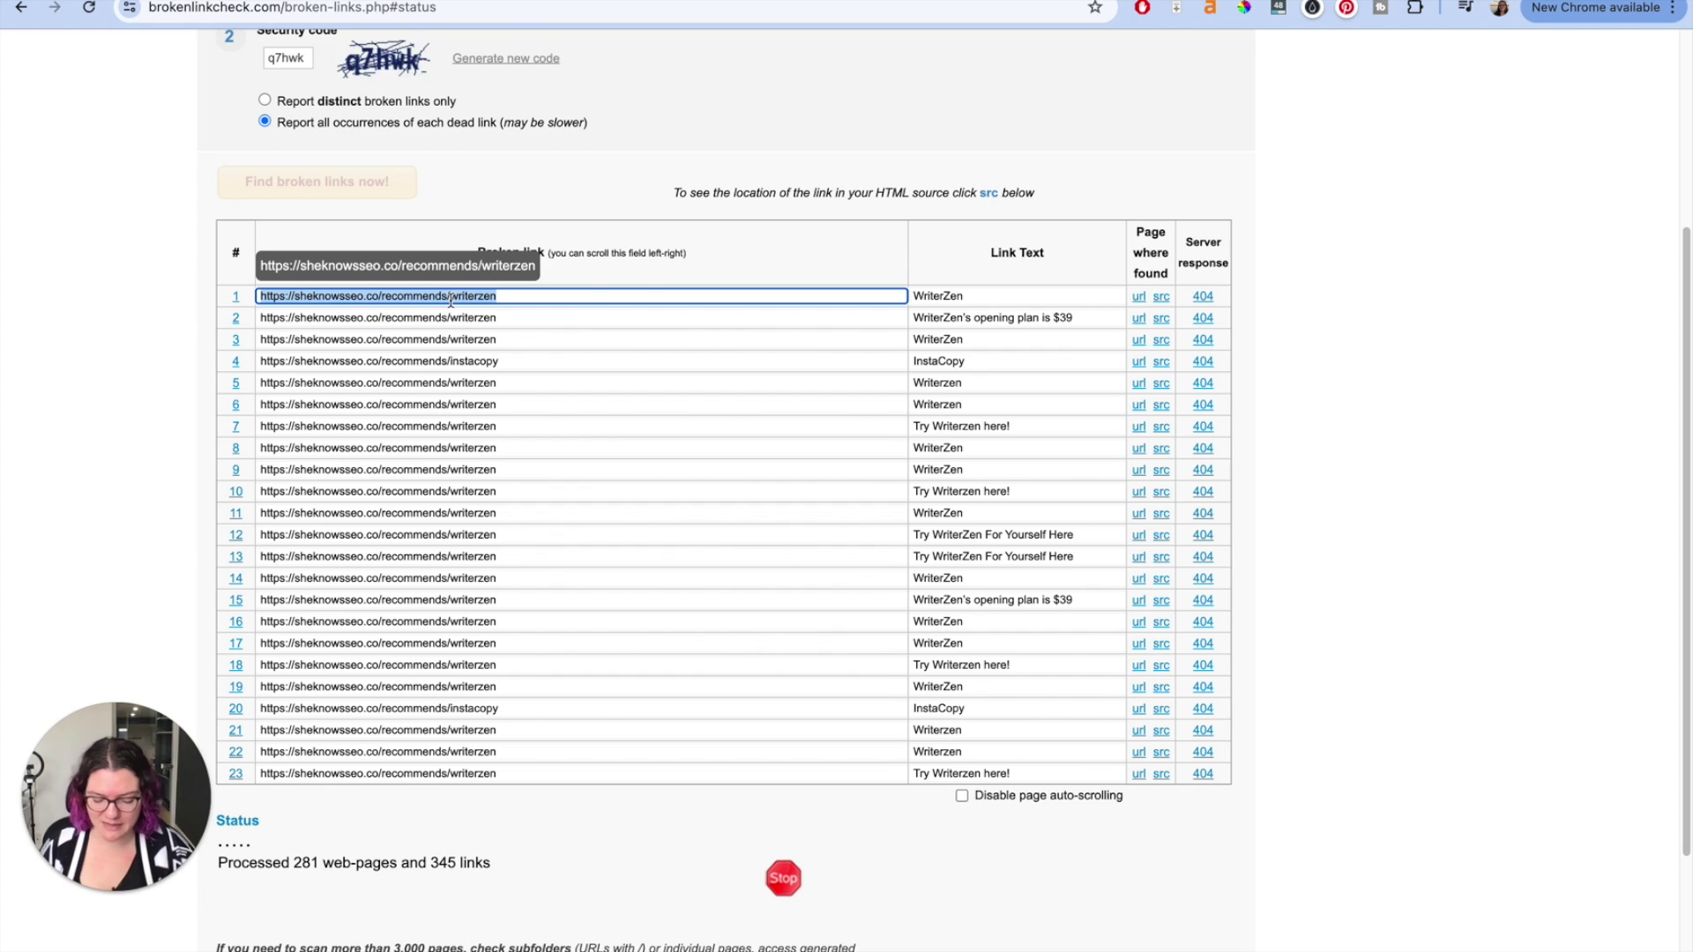
{"action": "key", "text": "super+t"}
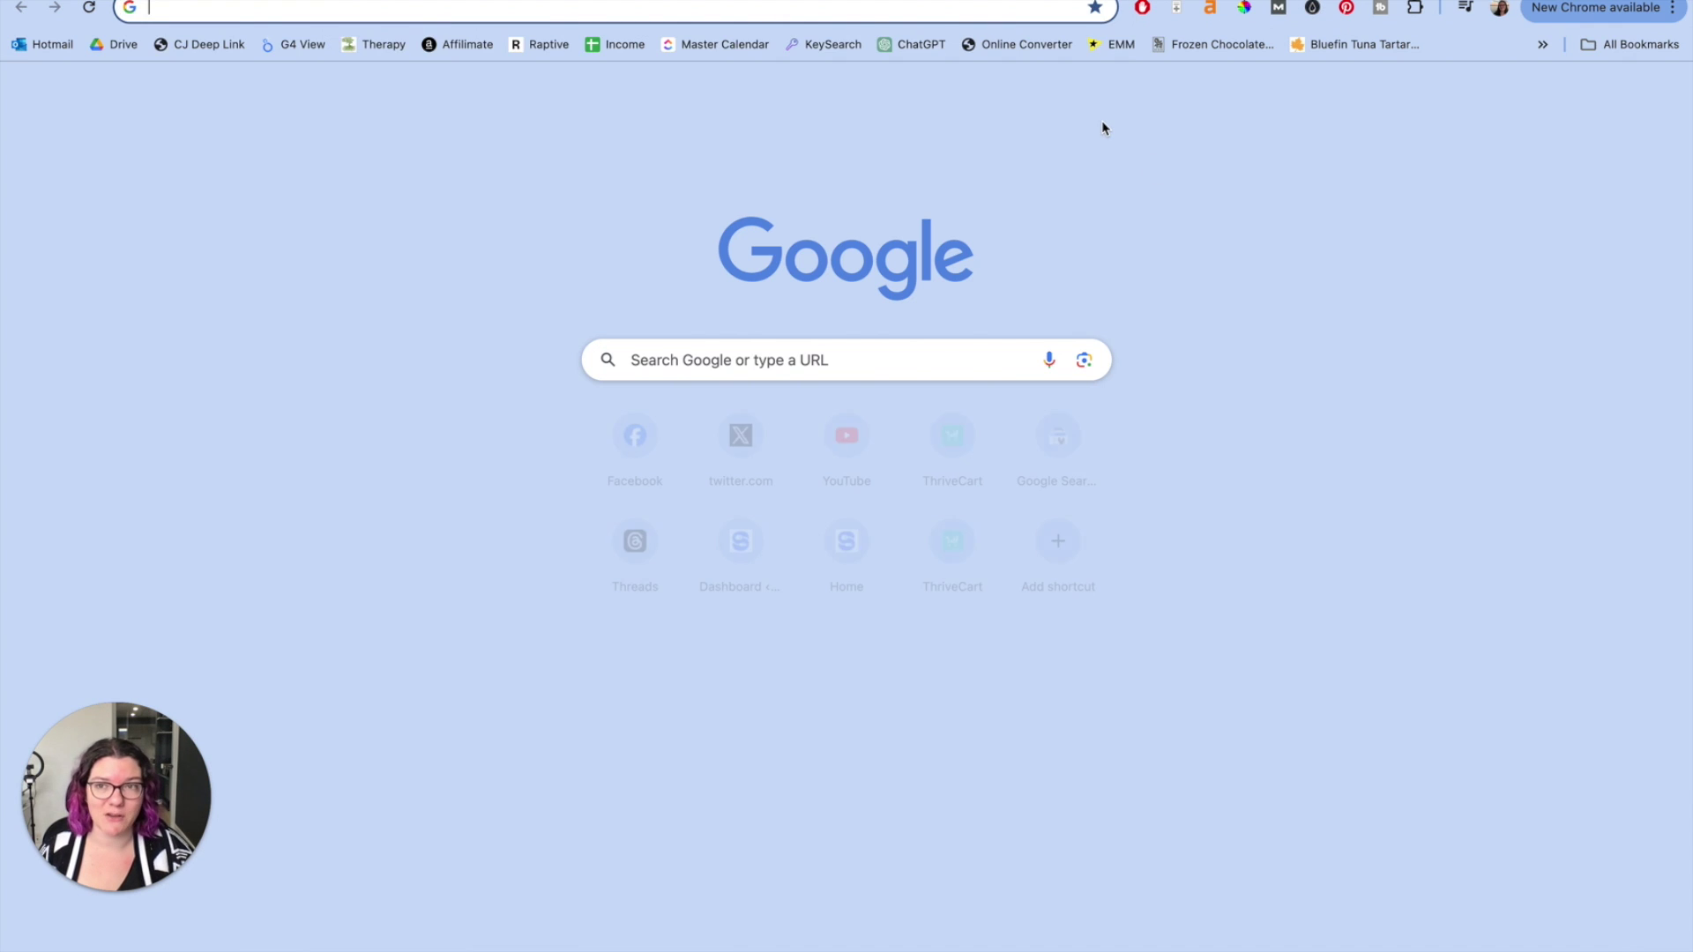
{"action": "key", "text": "super+v"}
{"action": "key", "text": "Return"}
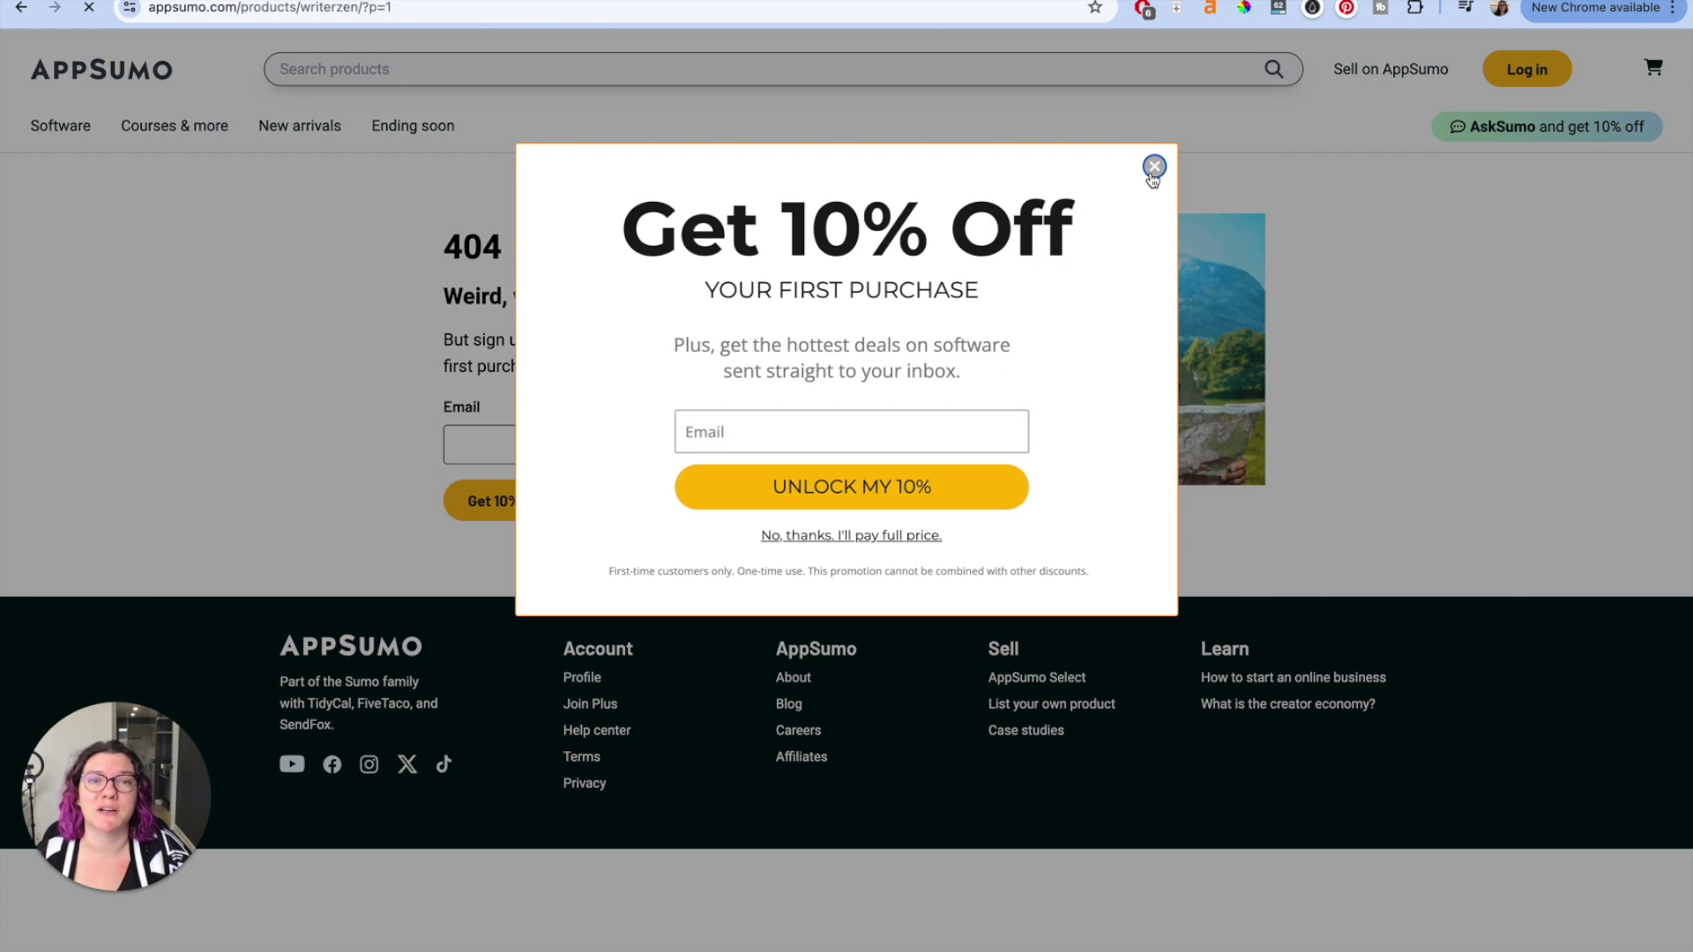
{"action": "left_click", "coordinate": [1154, 168]}
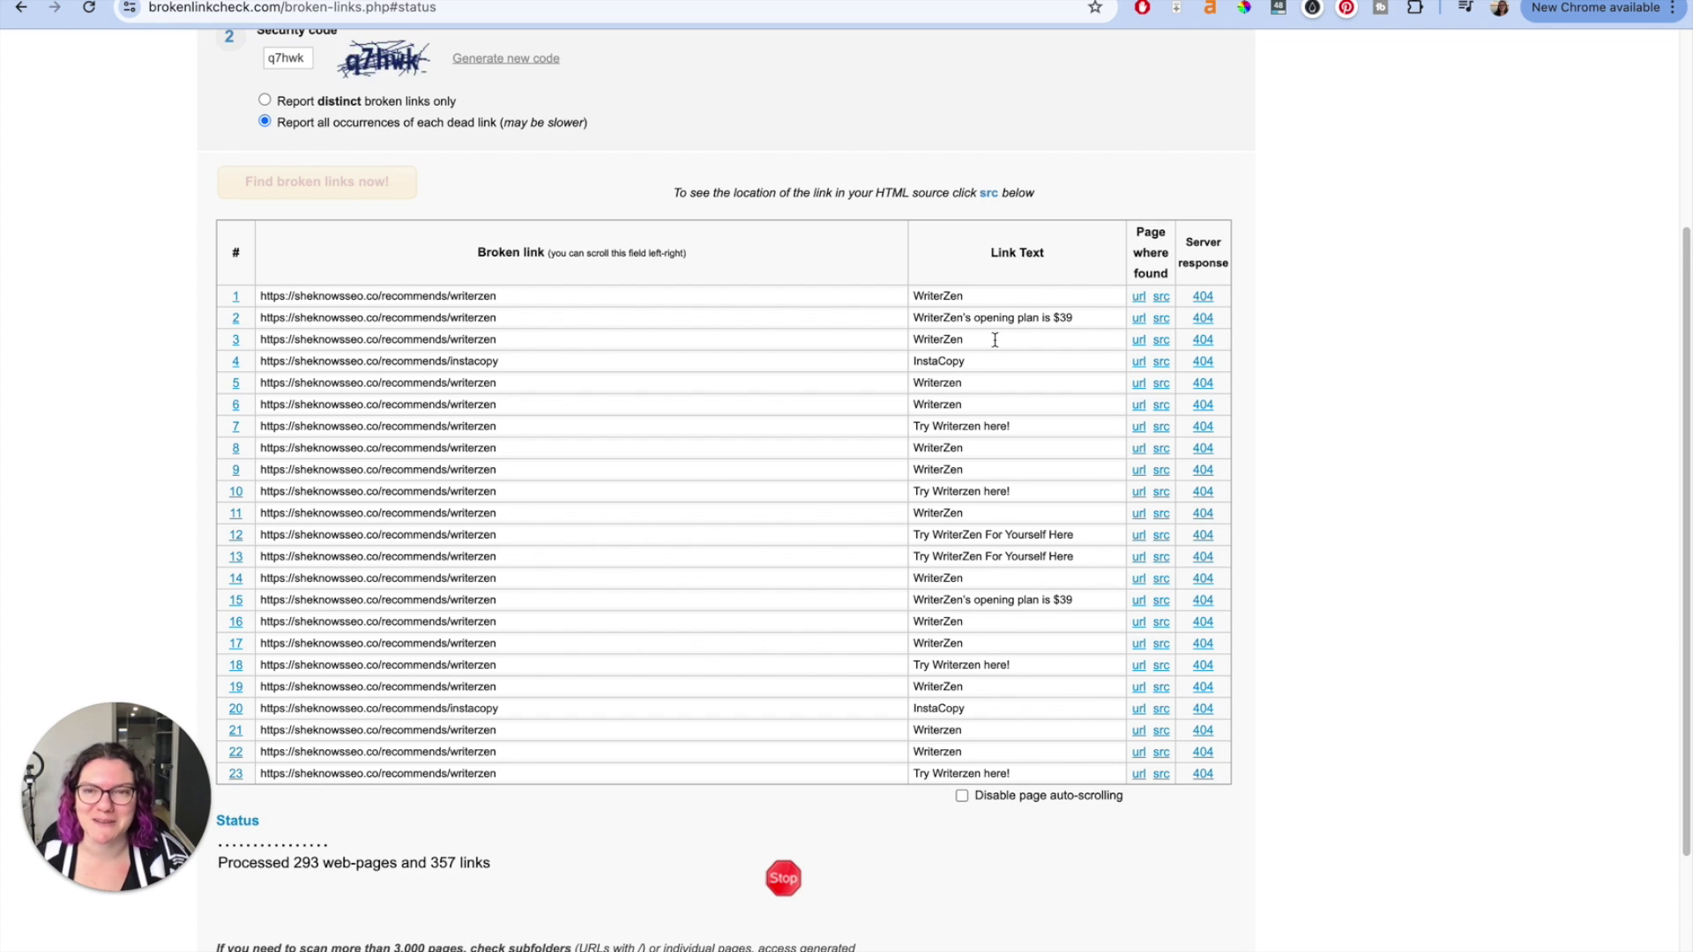
Open the Honest RankIQ Review post containing the first broken link, close its popup, and search for WriterZen
{"action": "left_click", "coordinate": [1142, 298]}
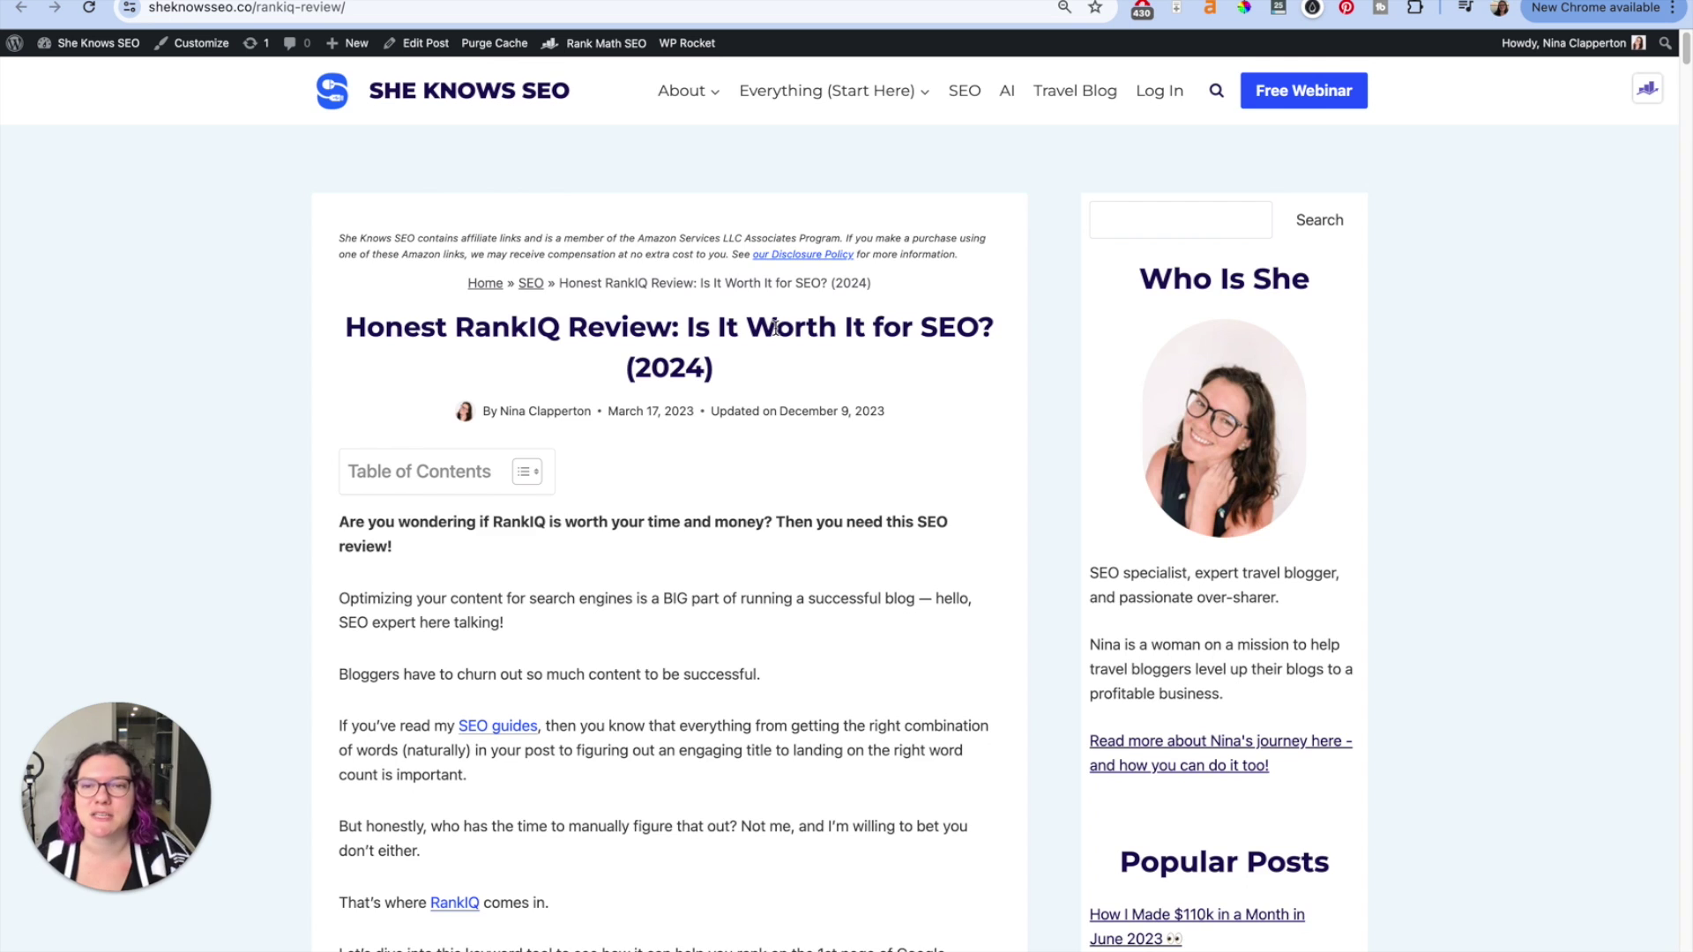
{"action": "scroll", "coordinate": [771, 330], "scroll_direction": "down", "scroll_amount": 1}
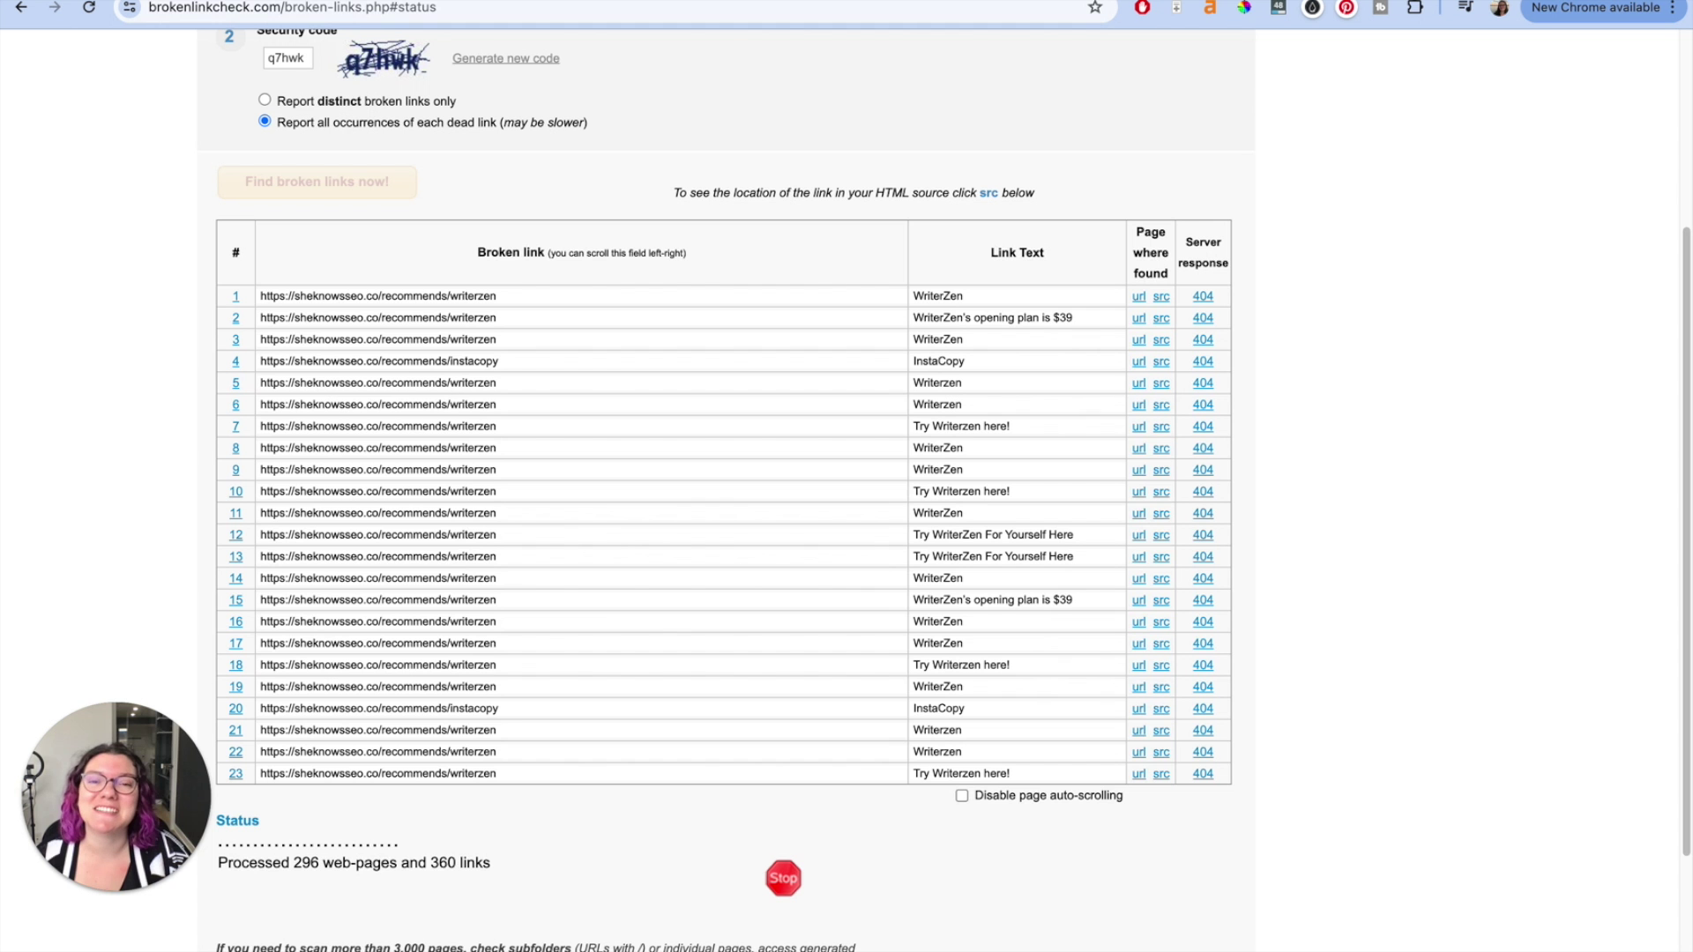
{"action": "double_click", "coordinate": [997, 296]}
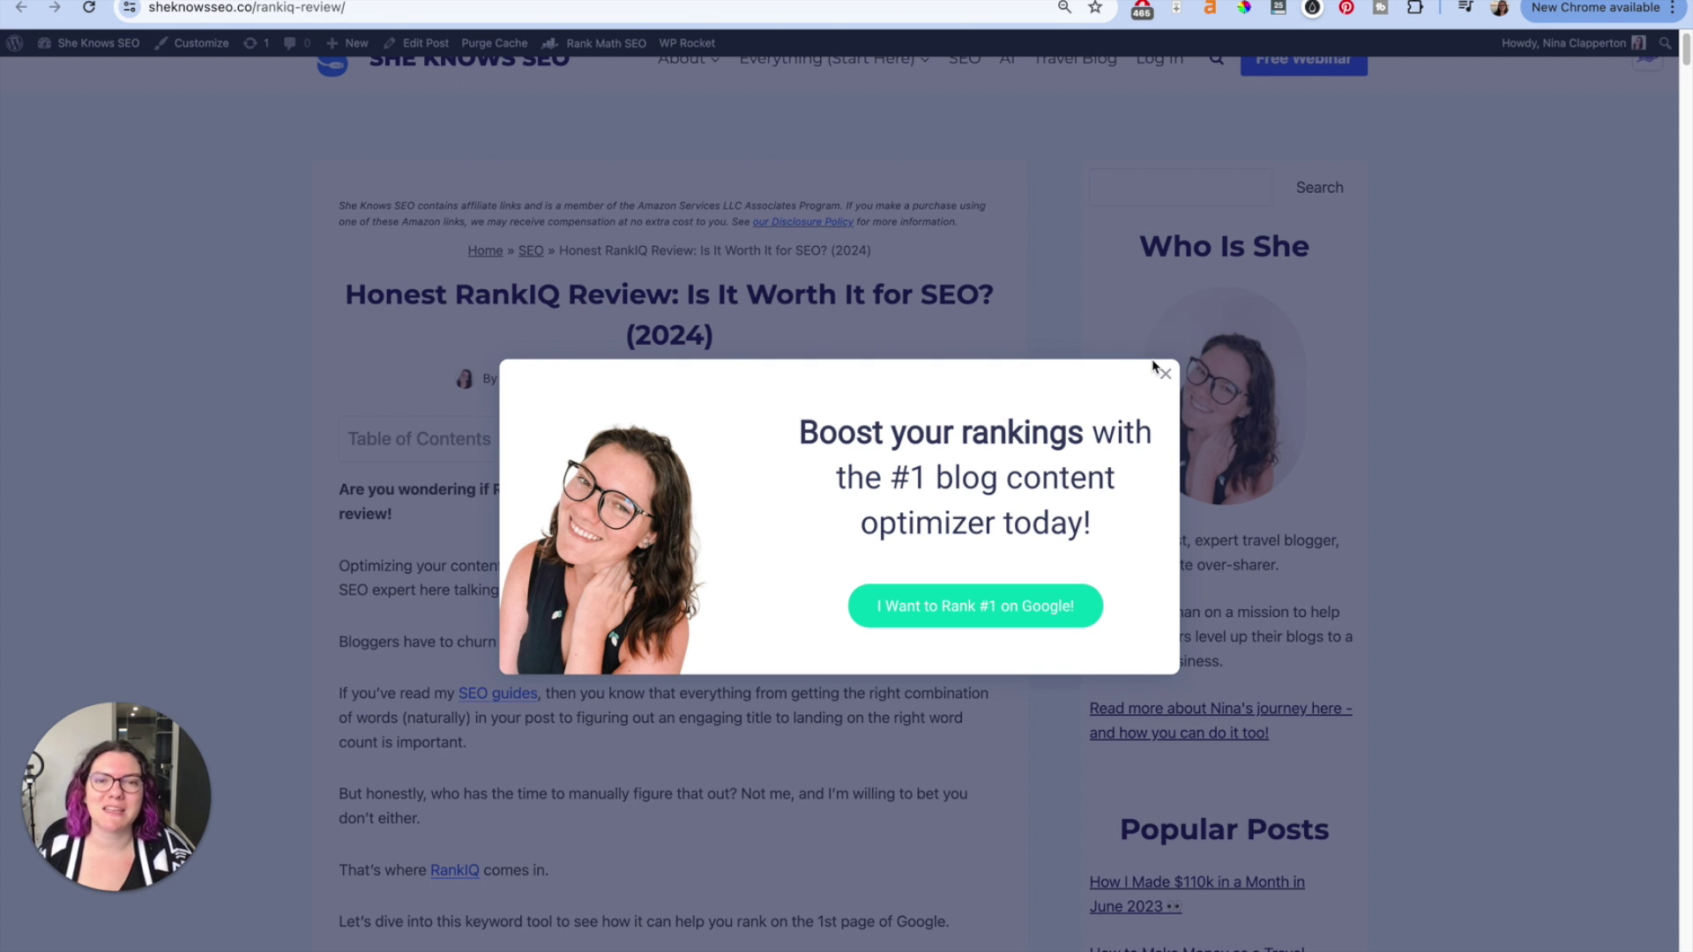
{"action": "left_click", "coordinate": [1163, 375]}
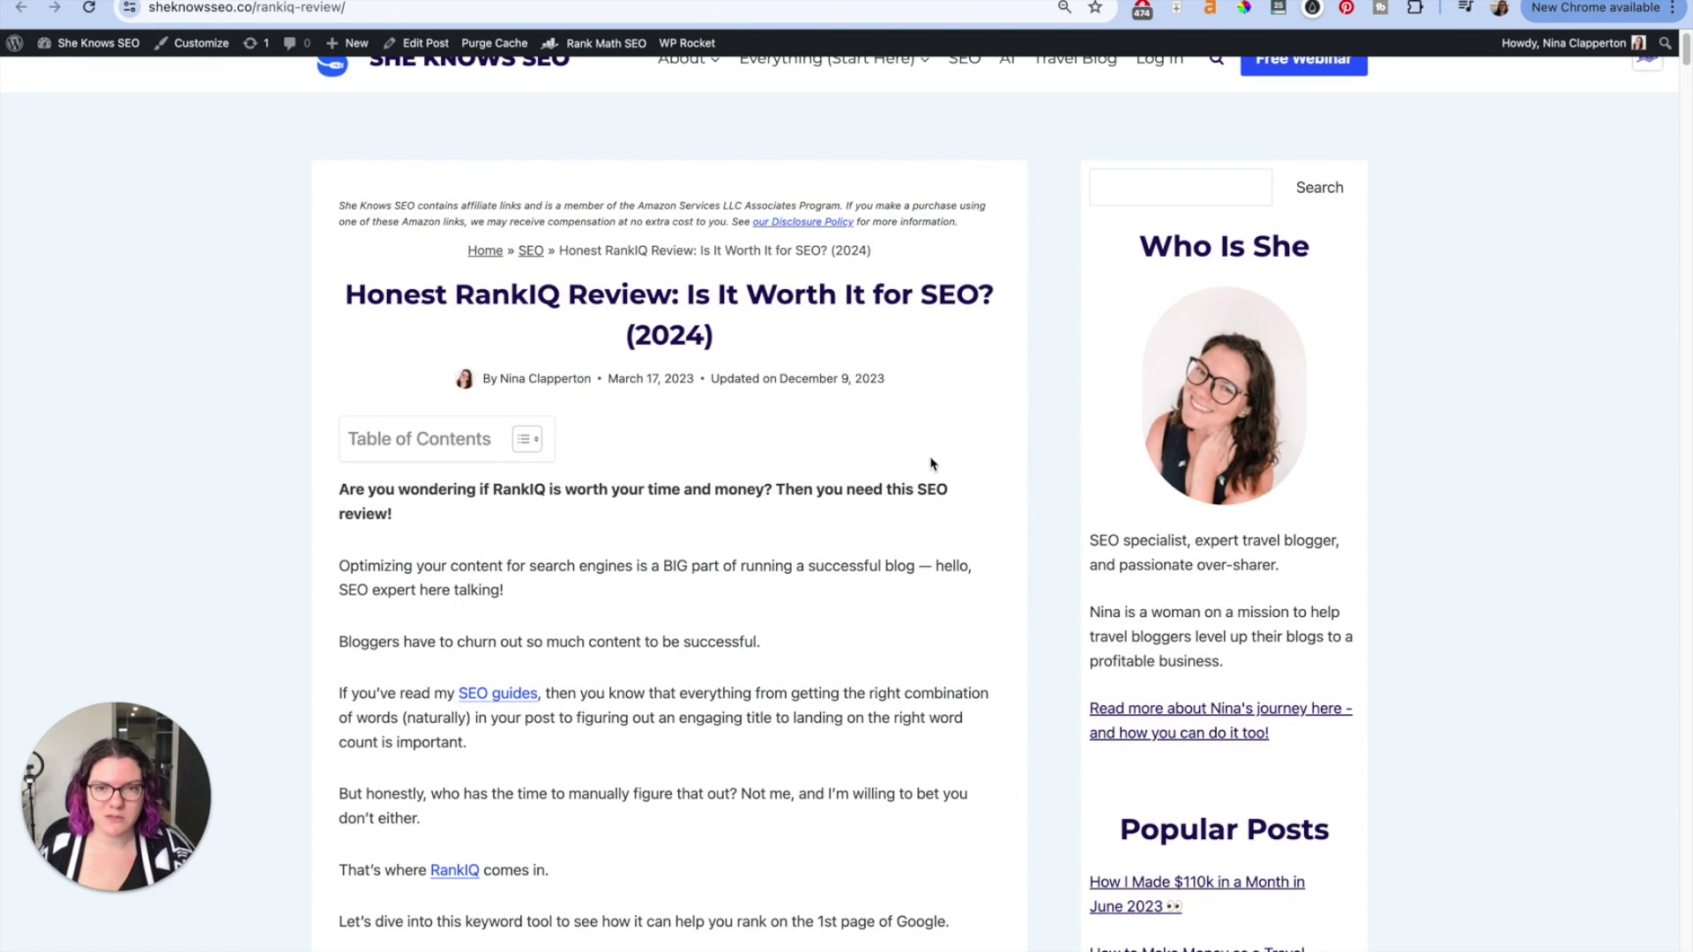
{"action": "key", "text": "super+f"}
{"action": "type", "text": "WriterZen"}
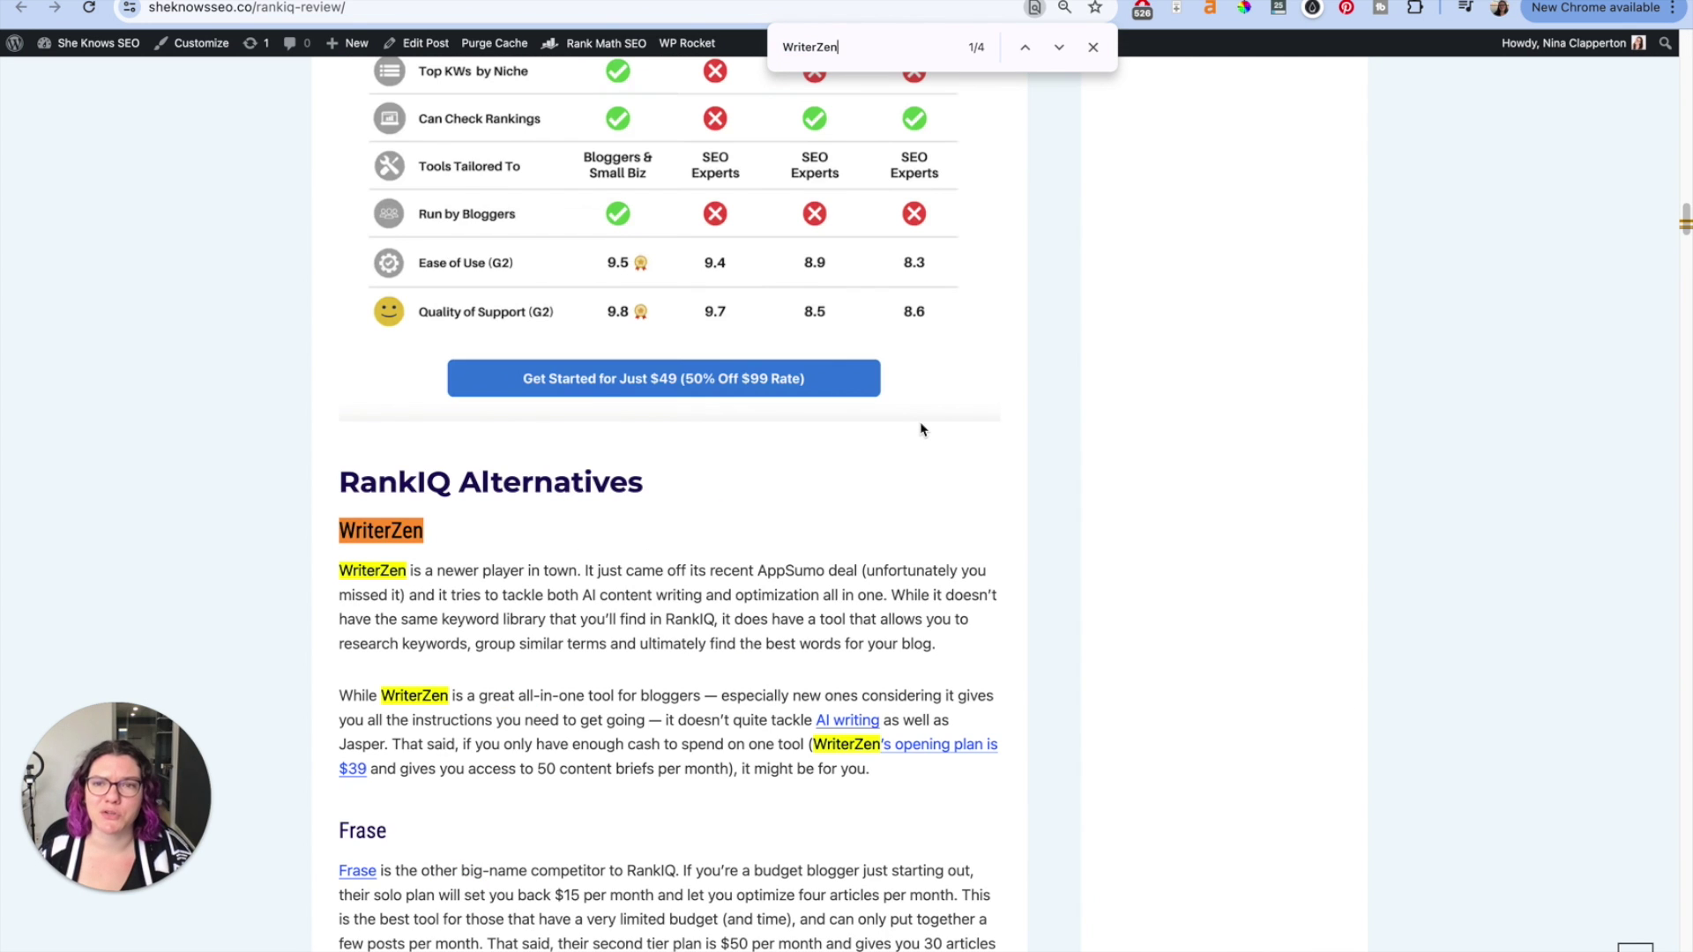
Scroll through the WriterZen matches, then open the post in the WordPress editor
{"action": "scroll", "coordinate": [922, 430], "scroll_direction": "down", "scroll_amount": 3}
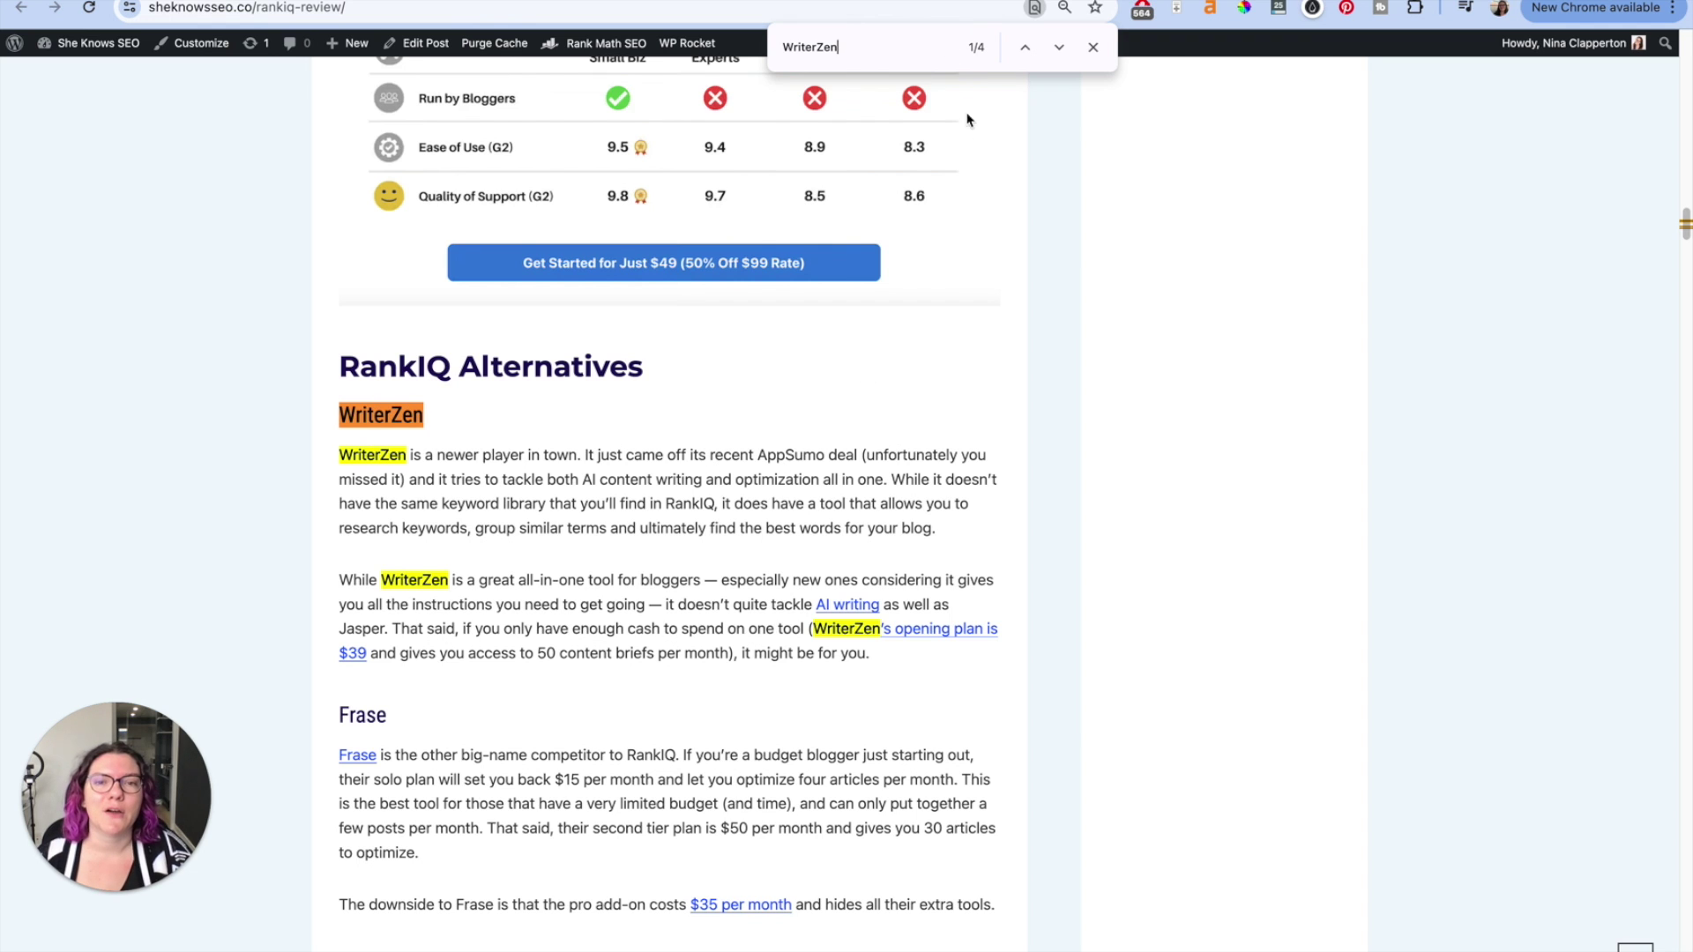
{"action": "scroll", "coordinate": [824, 504], "scroll_direction": "down", "scroll_amount": 2}
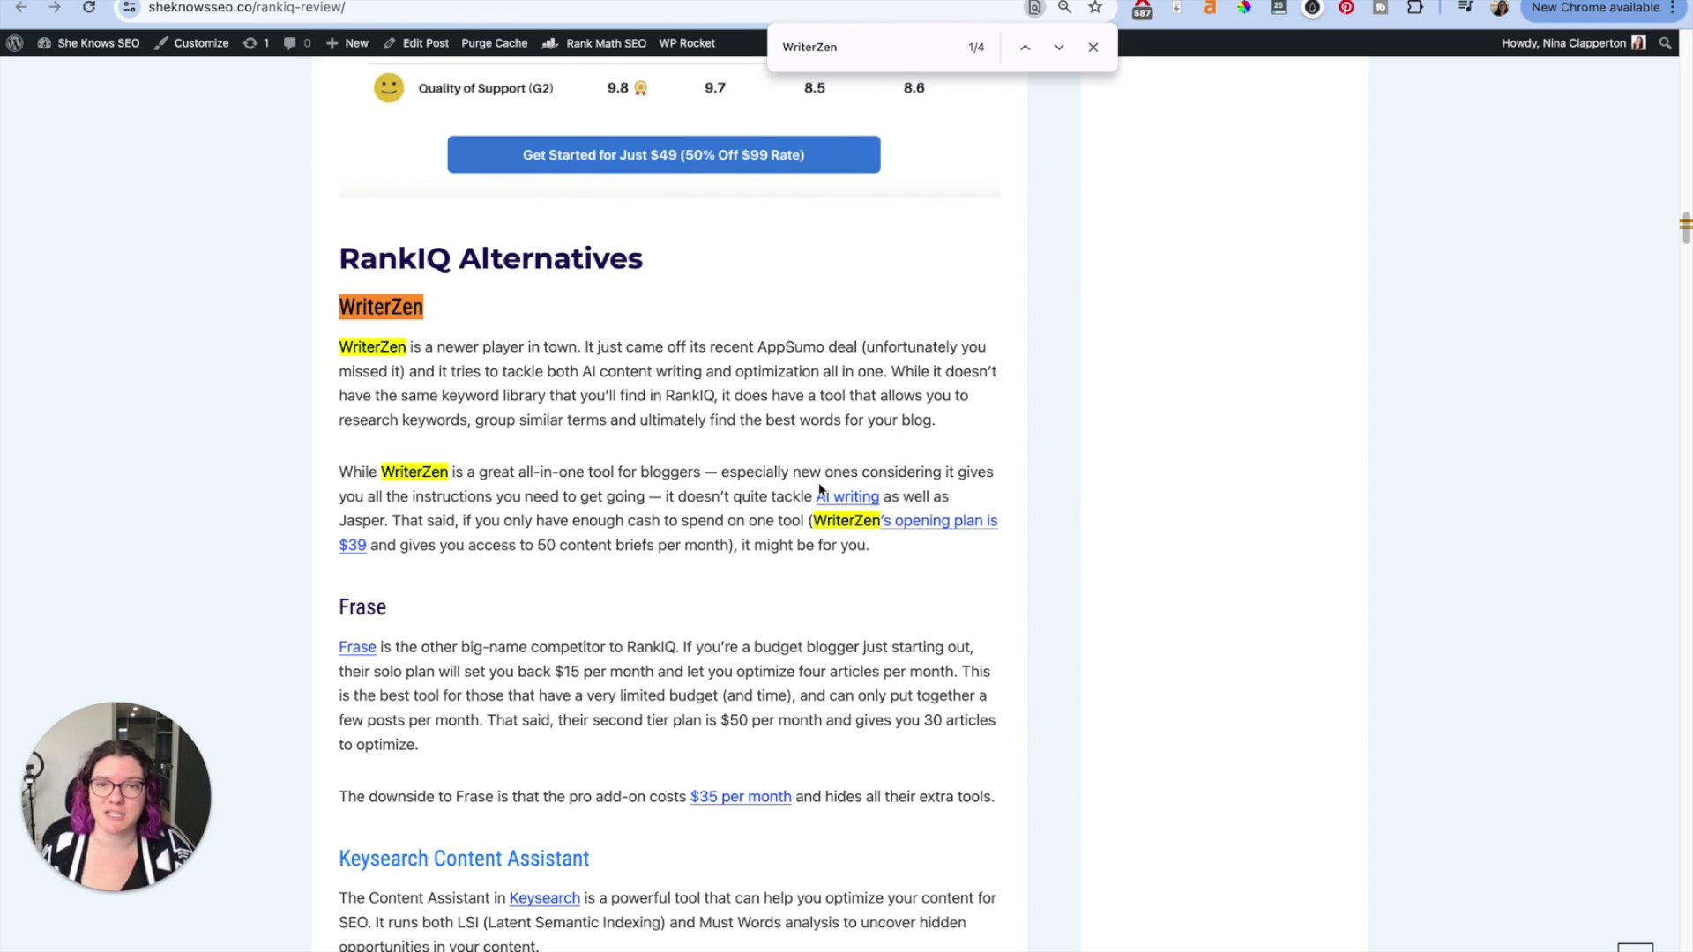
{"action": "left_click", "coordinate": [423, 43]}
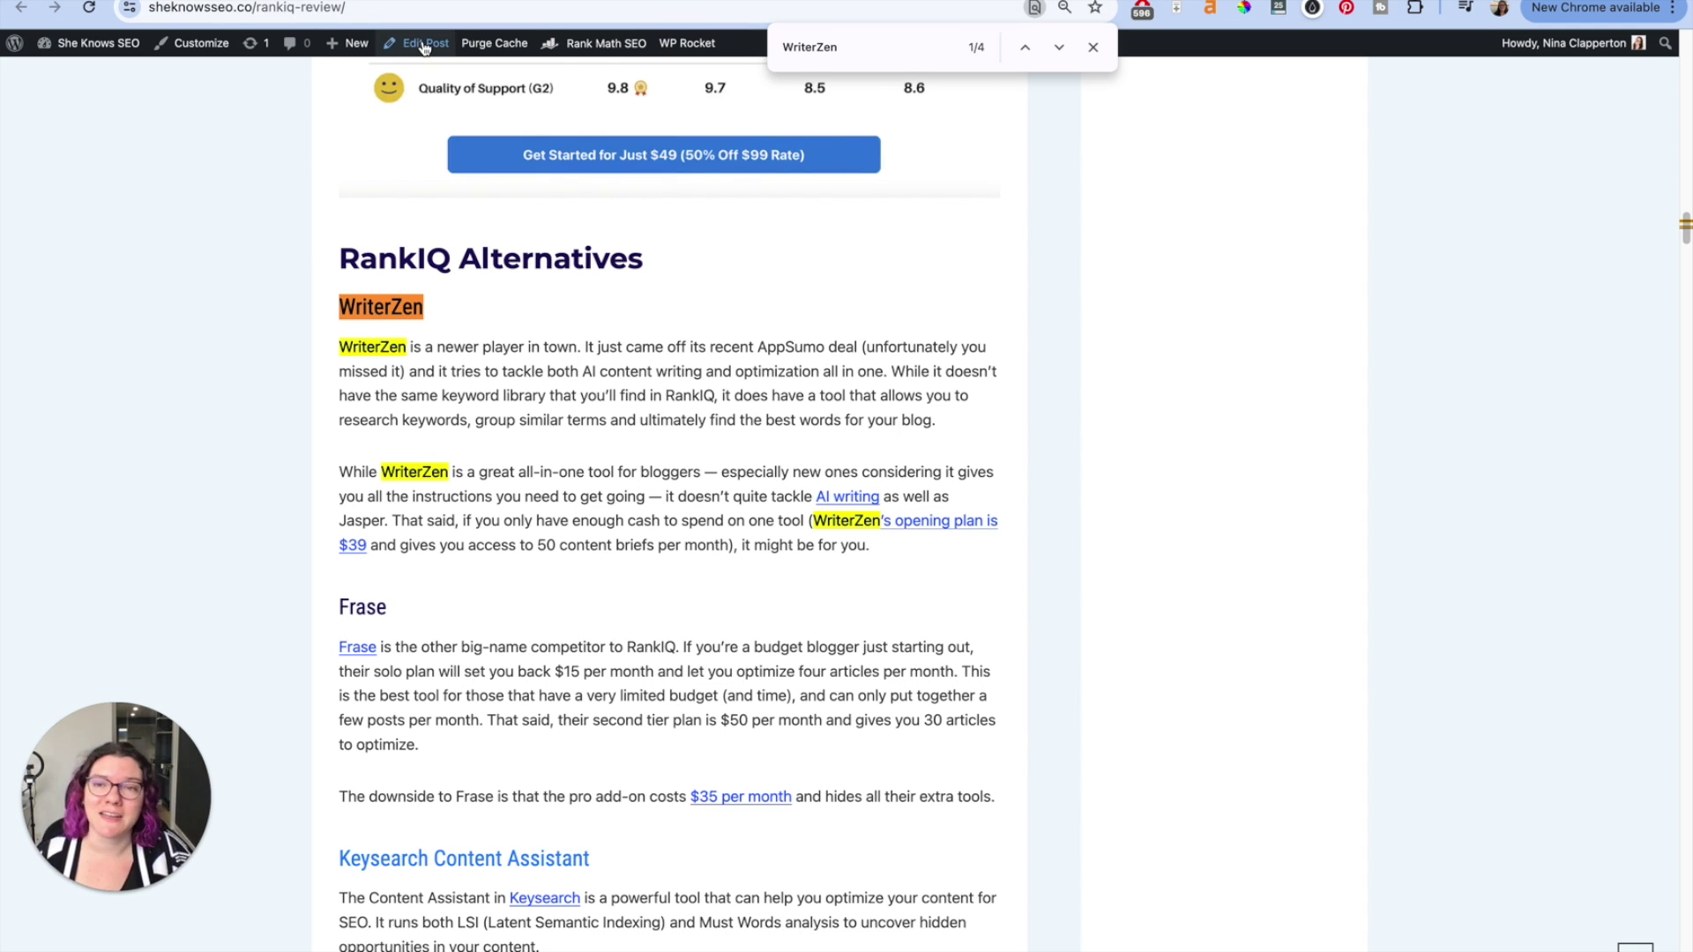
{"action": "left_click", "coordinate": [1094, 48]}
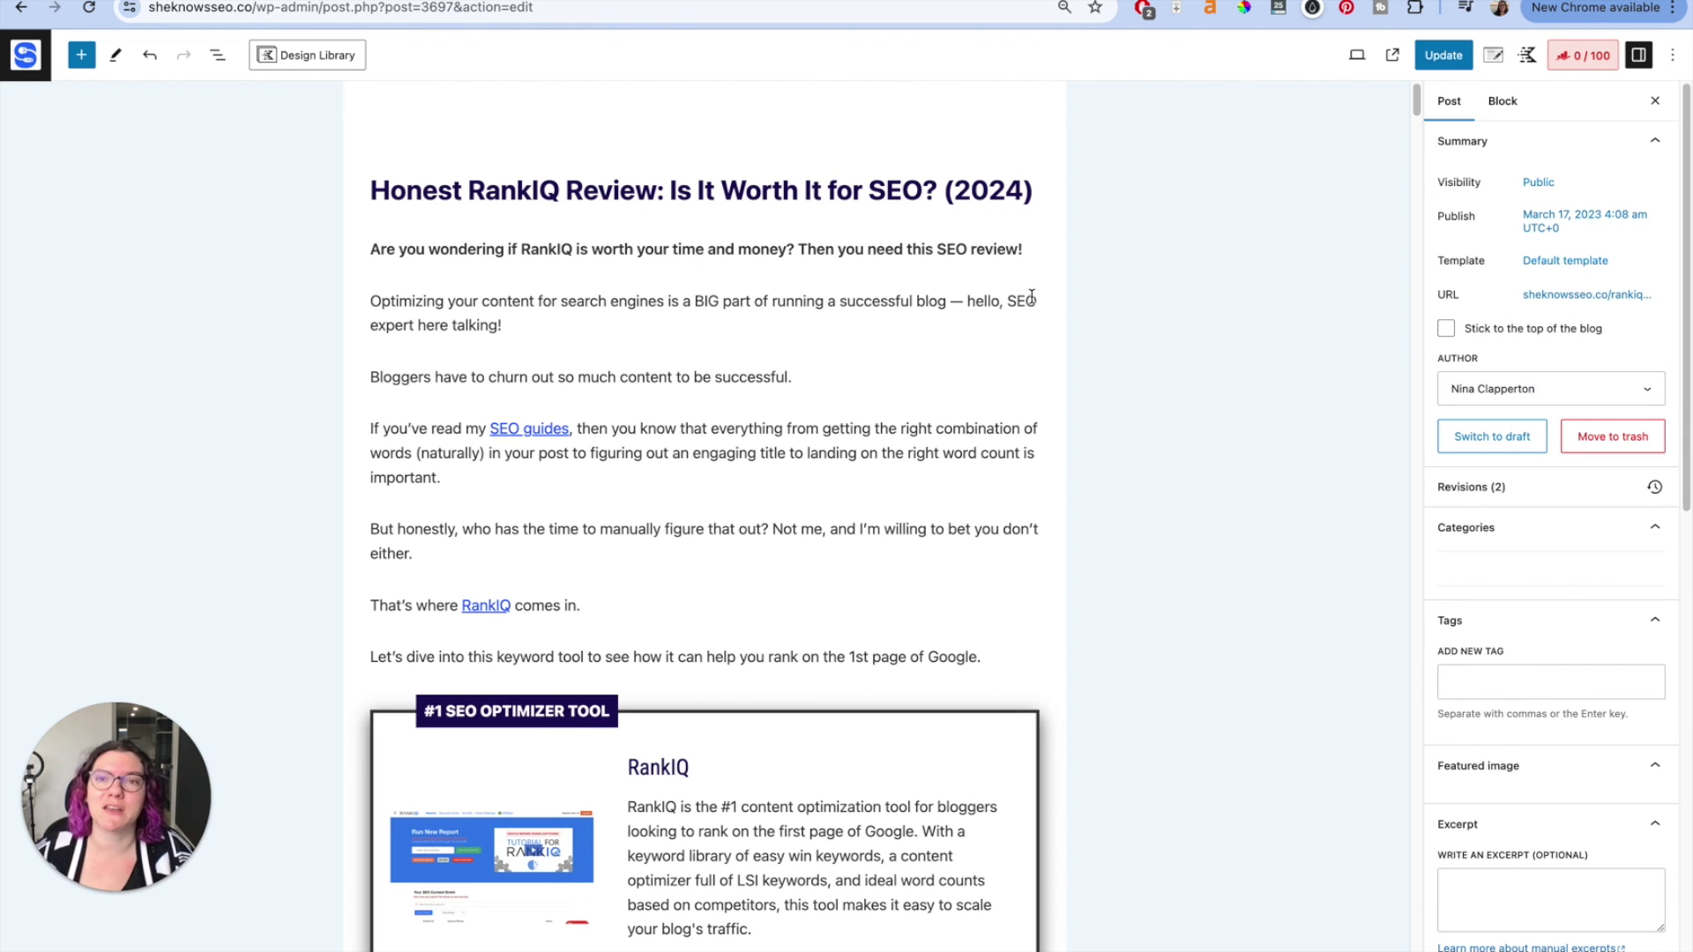
Inspect the WriterZen link's /recommends/writerzen address unchanged, then view the AppSumo 404 page
{"action": "key", "text": "ctrl+f"}
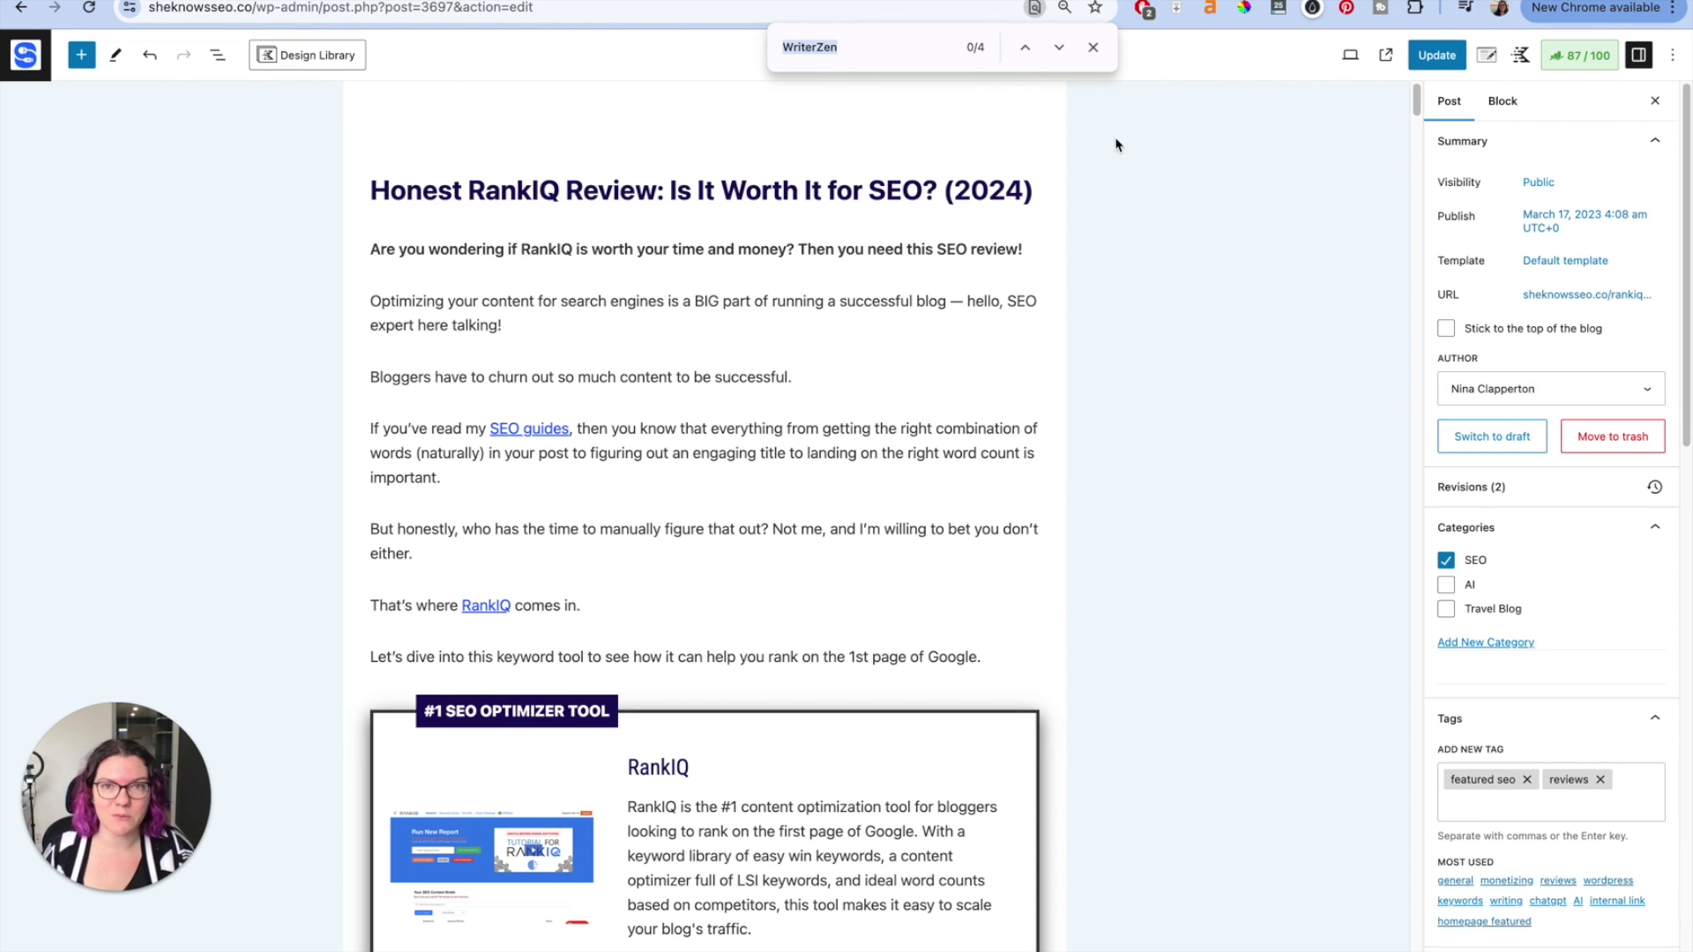
{"action": "left_click", "coordinate": [1058, 48]}
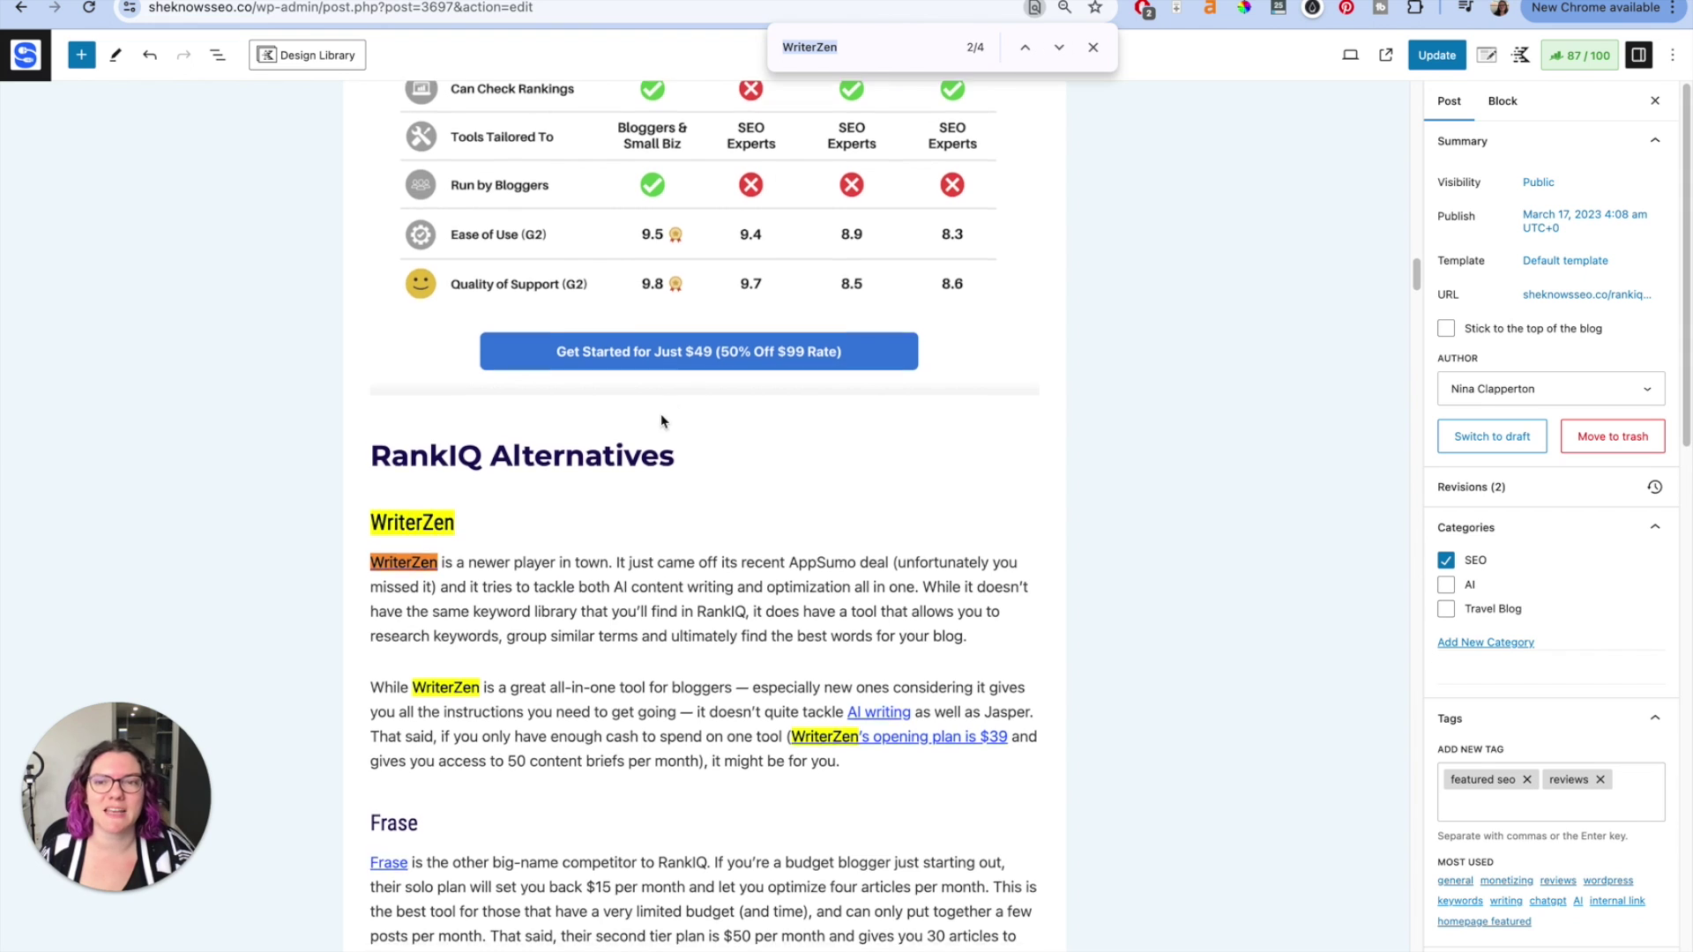
{"action": "scroll", "coordinate": [671, 424], "scroll_direction": "down", "scroll_amount": 3}
{"action": "left_click", "coordinate": [394, 430]}
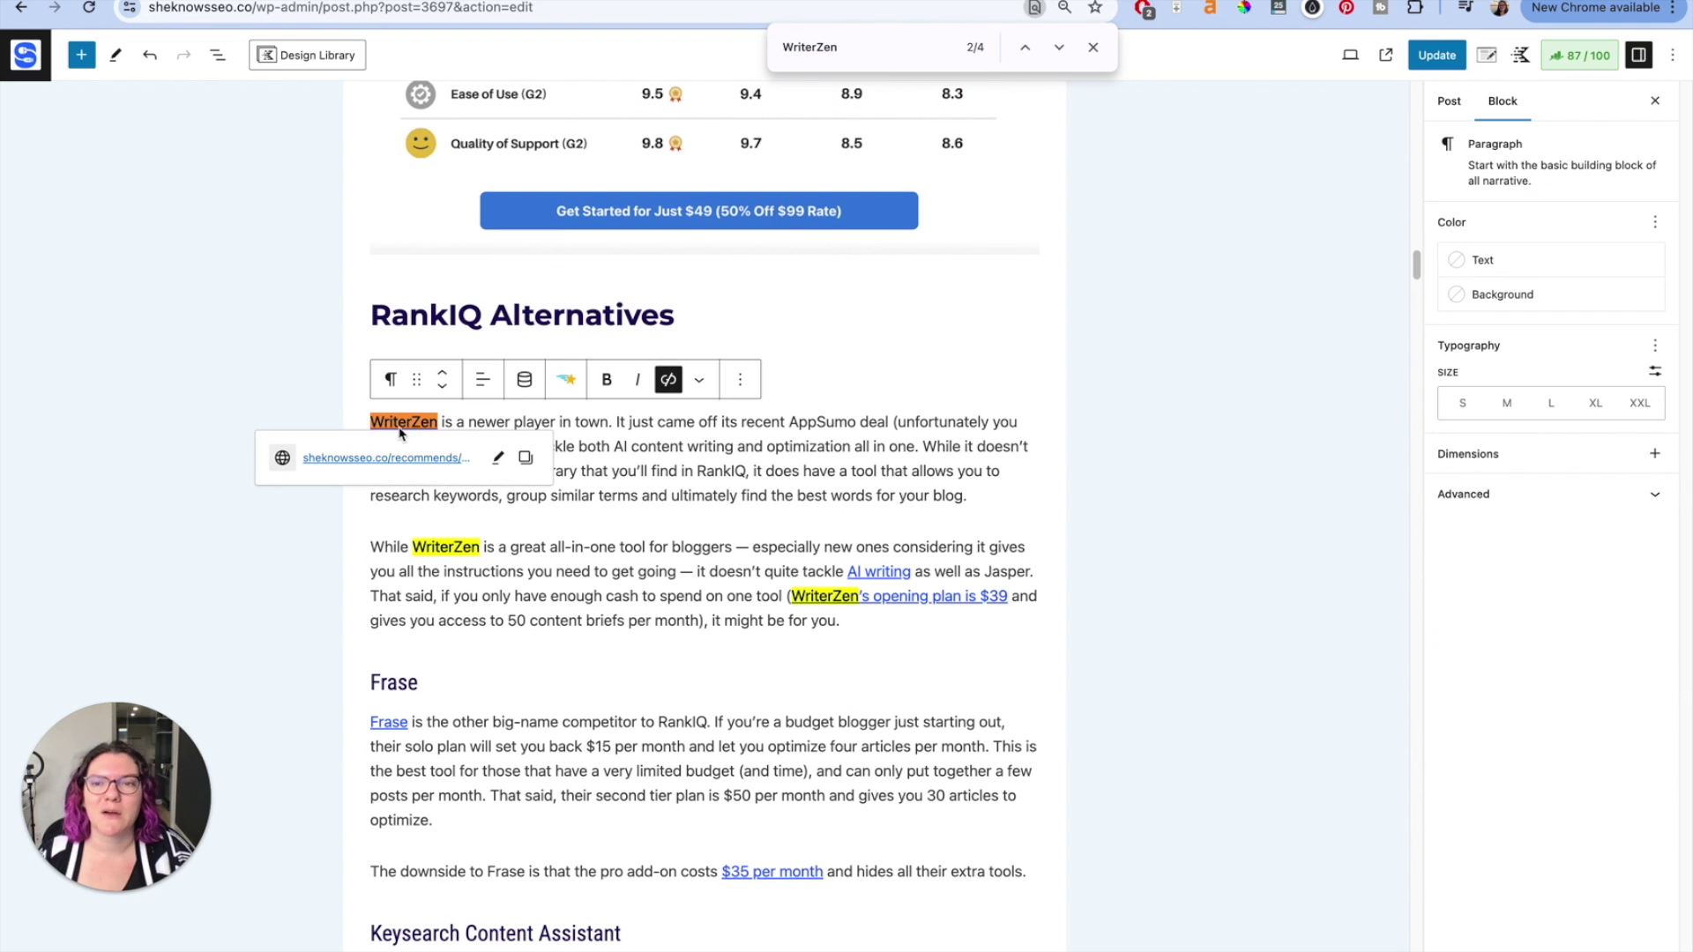
{"action": "left_click", "coordinate": [496, 468]}
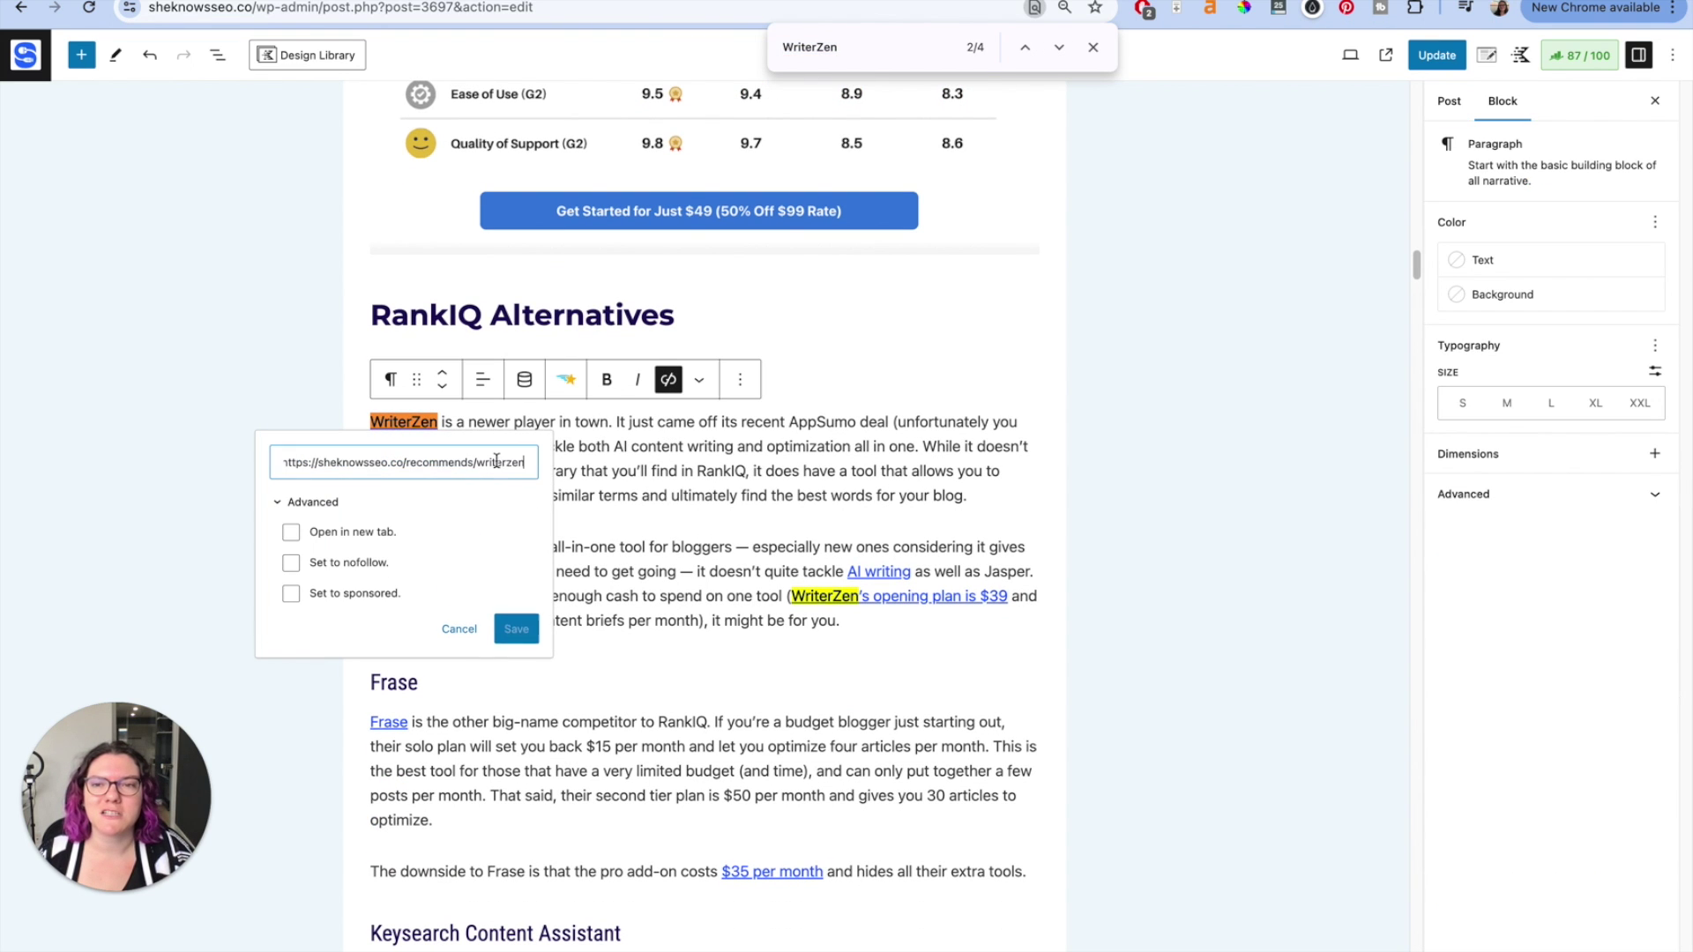
{"action": "left_click", "coordinate": [671, 460]}
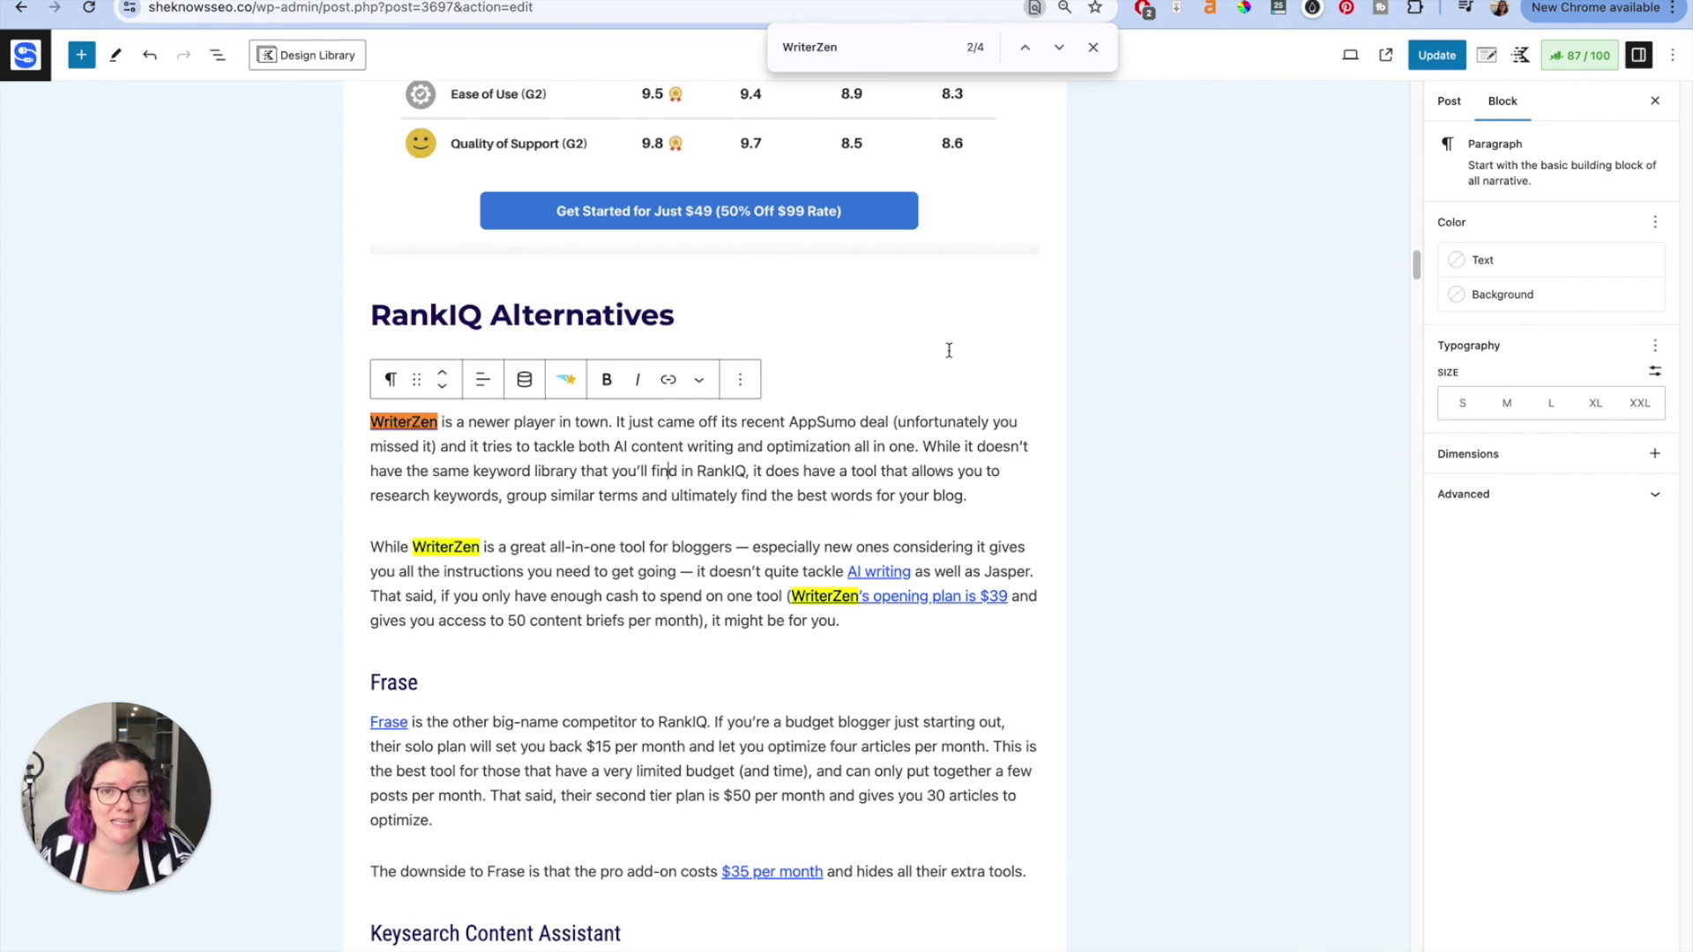
{"action": "left_click", "coordinate": [1101, 50]}
{"action": "key", "text": "ctrl+Tab"}
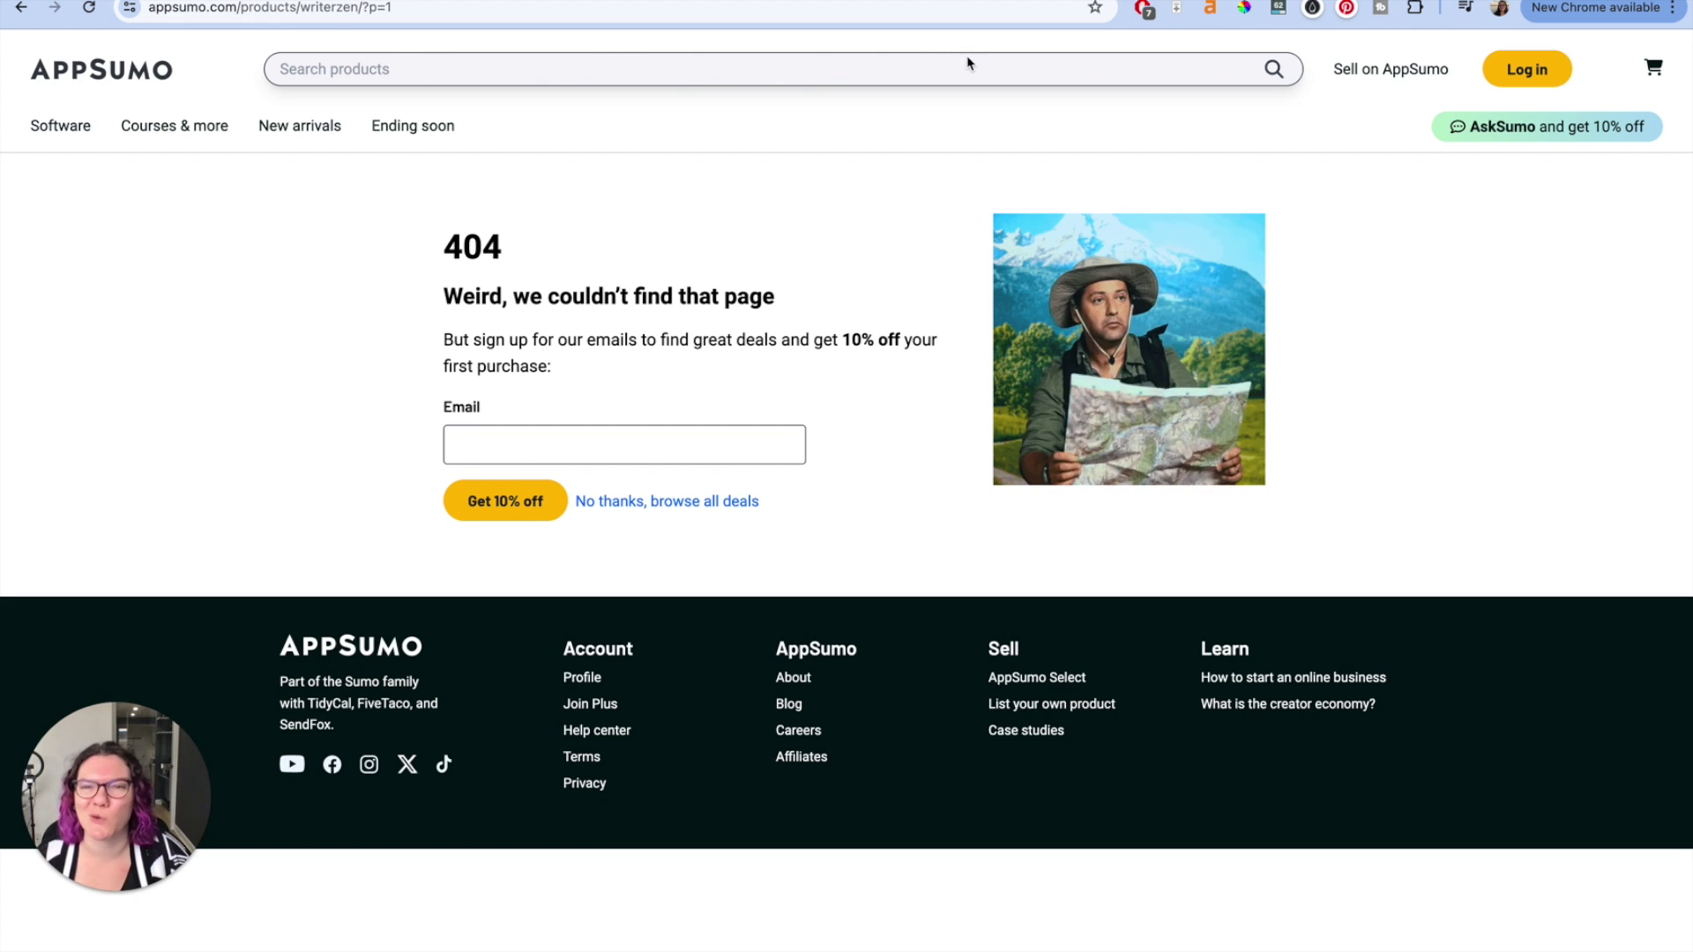
Leave the post editor for the WordPress admin area and go to Pretty Links
{"action": "key", "text": "ctrl+w"}
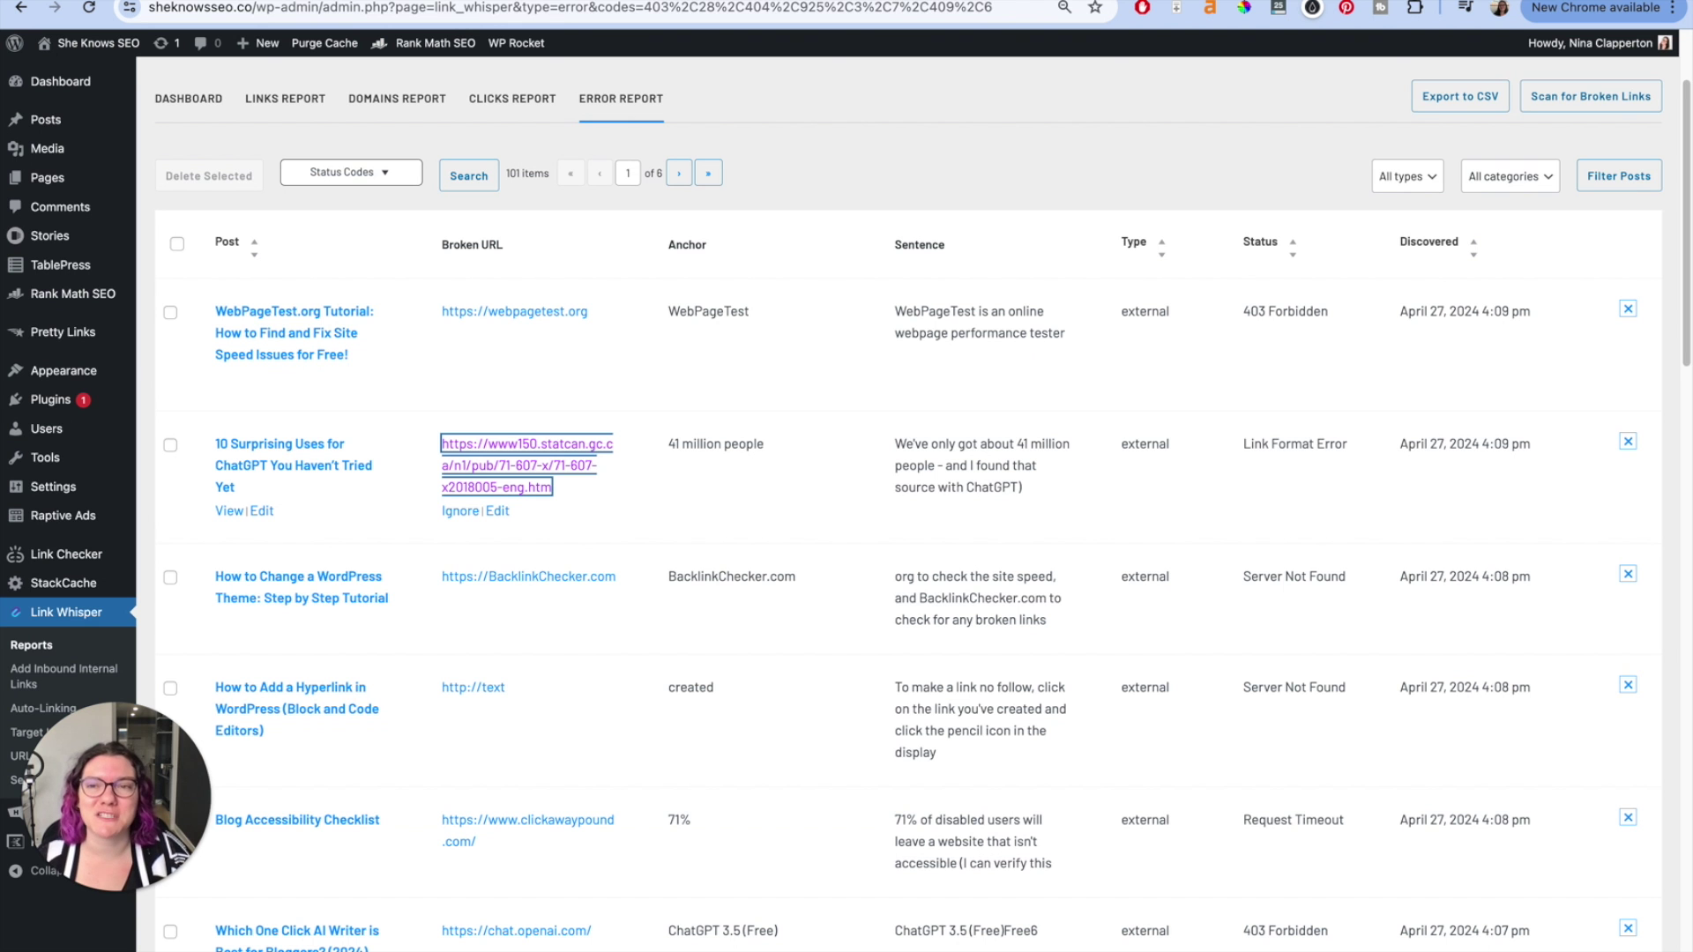
{"action": "key", "text": "ctrl+w"}
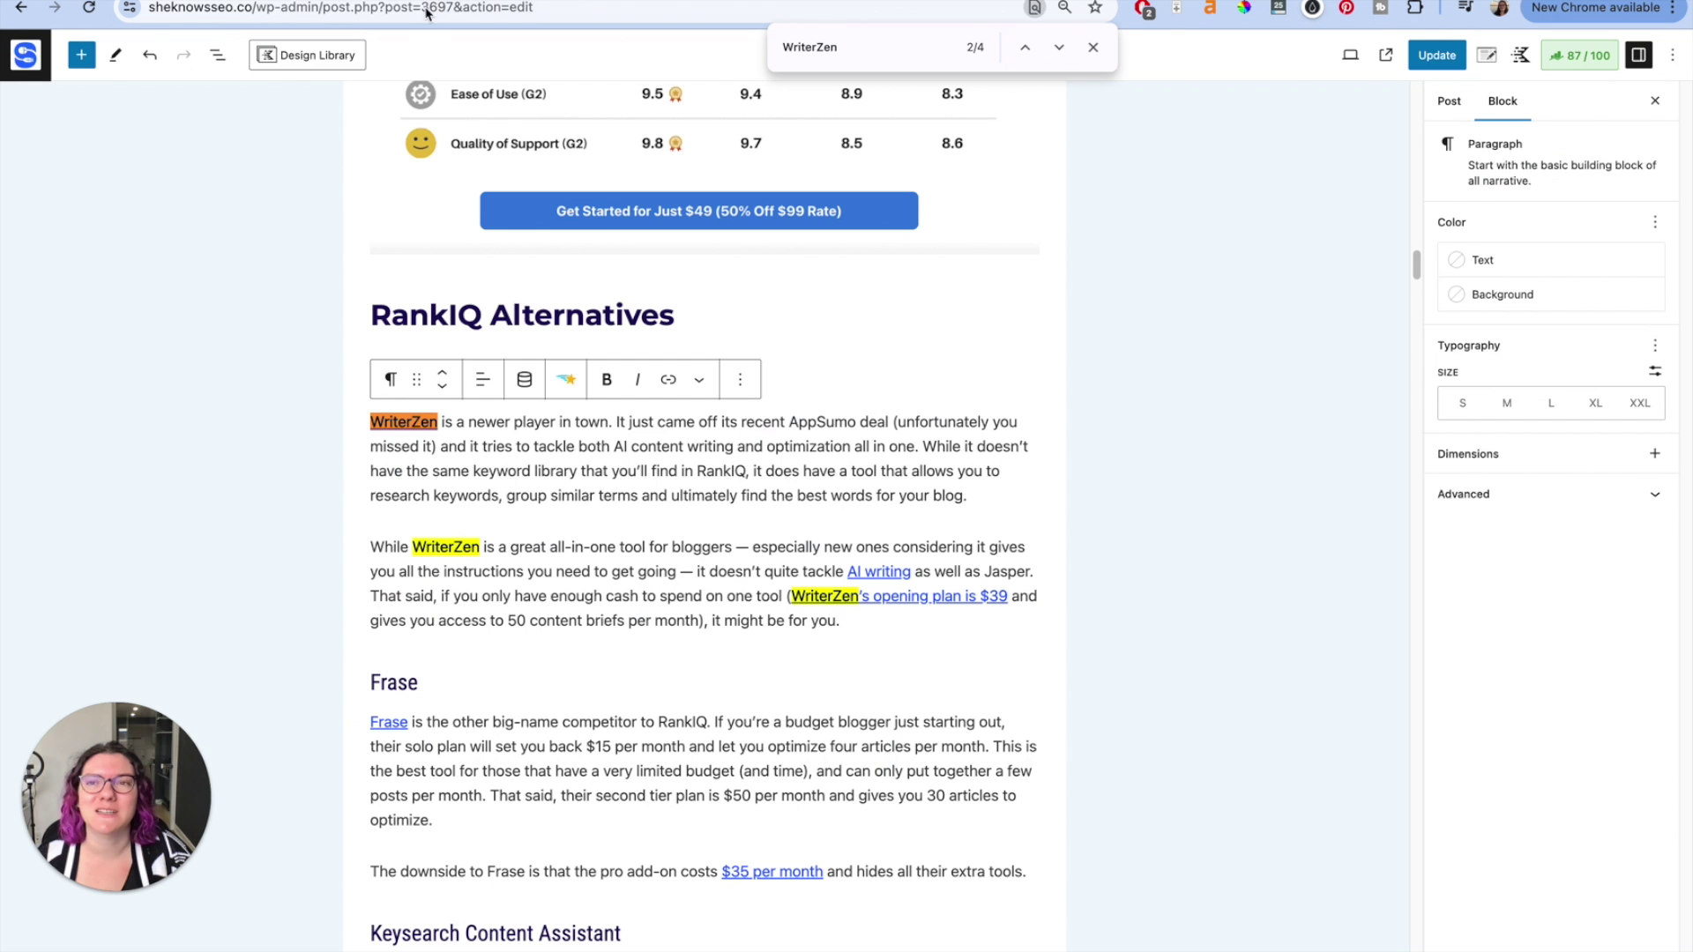
{"action": "left_click", "coordinate": [35, 66]}
{"action": "left_click", "coordinate": [919, 328]}
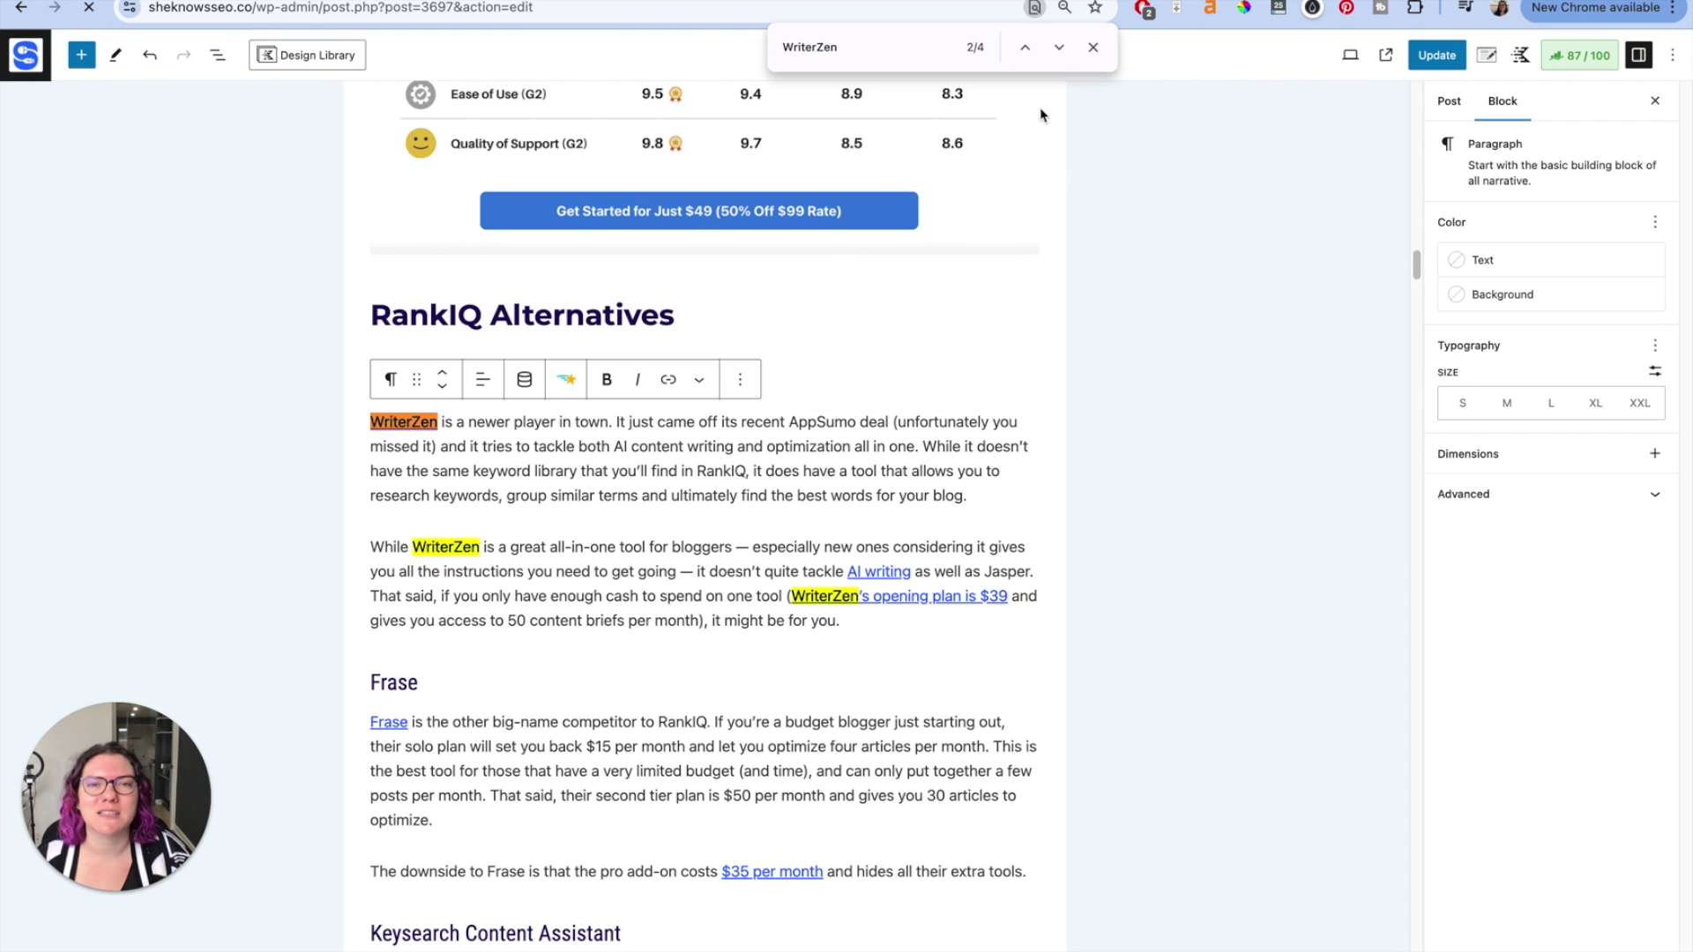
{"action": "left_click", "coordinate": [1090, 50]}
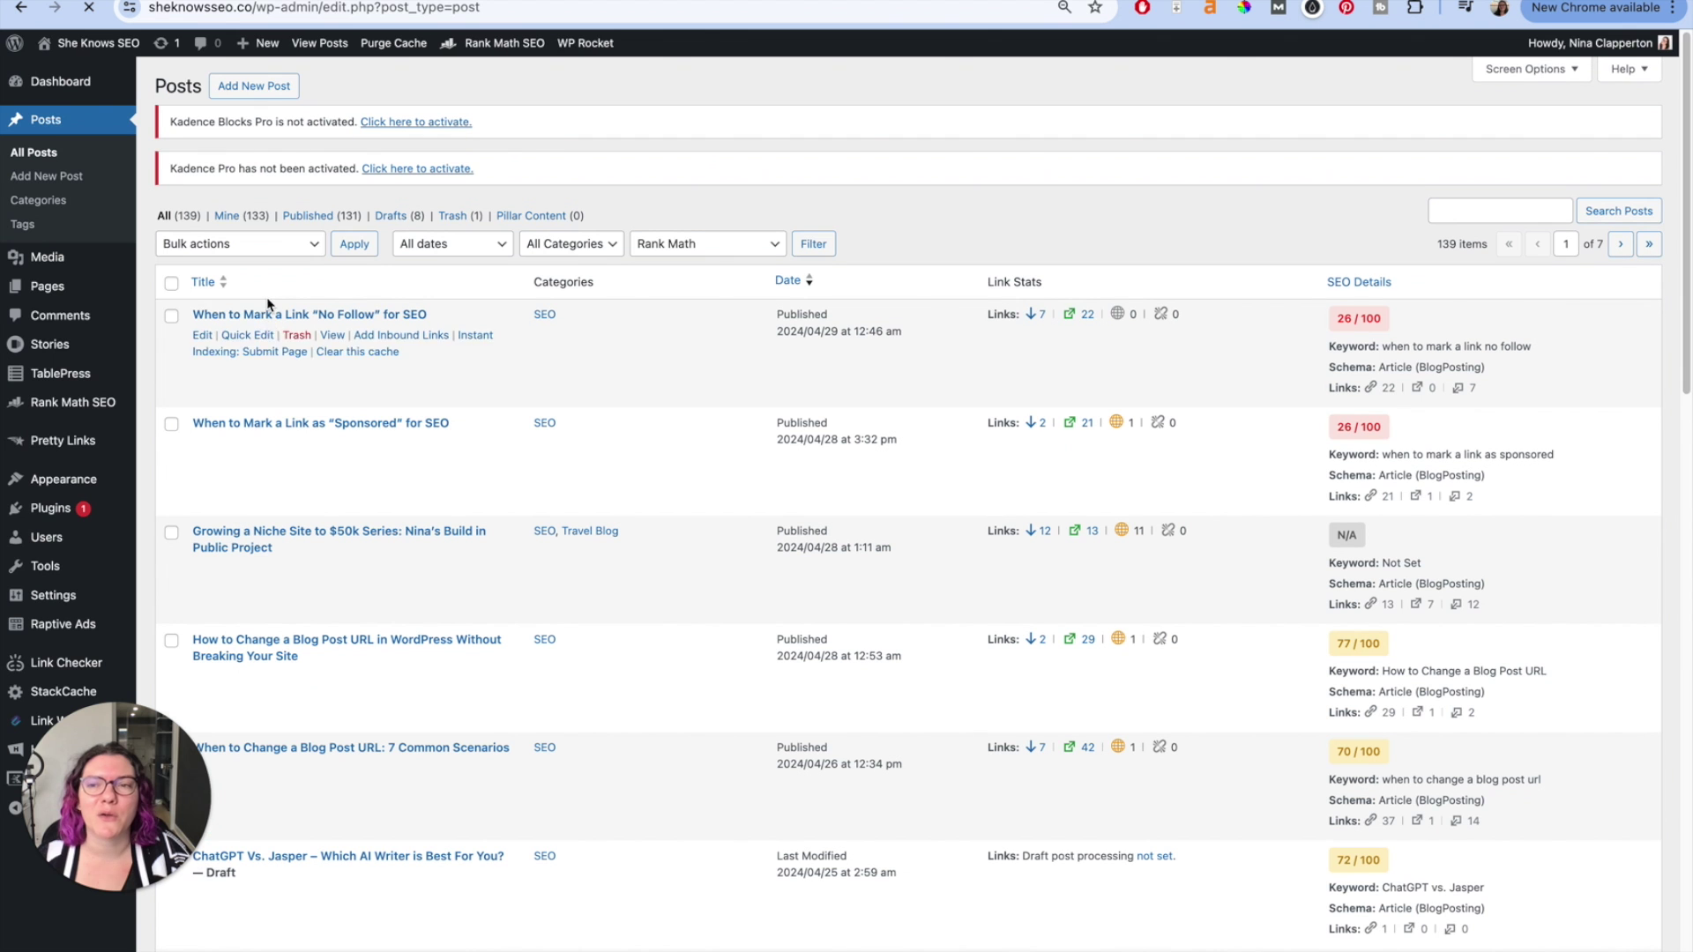
{"action": "mouse_move", "coordinate": [84, 445]}
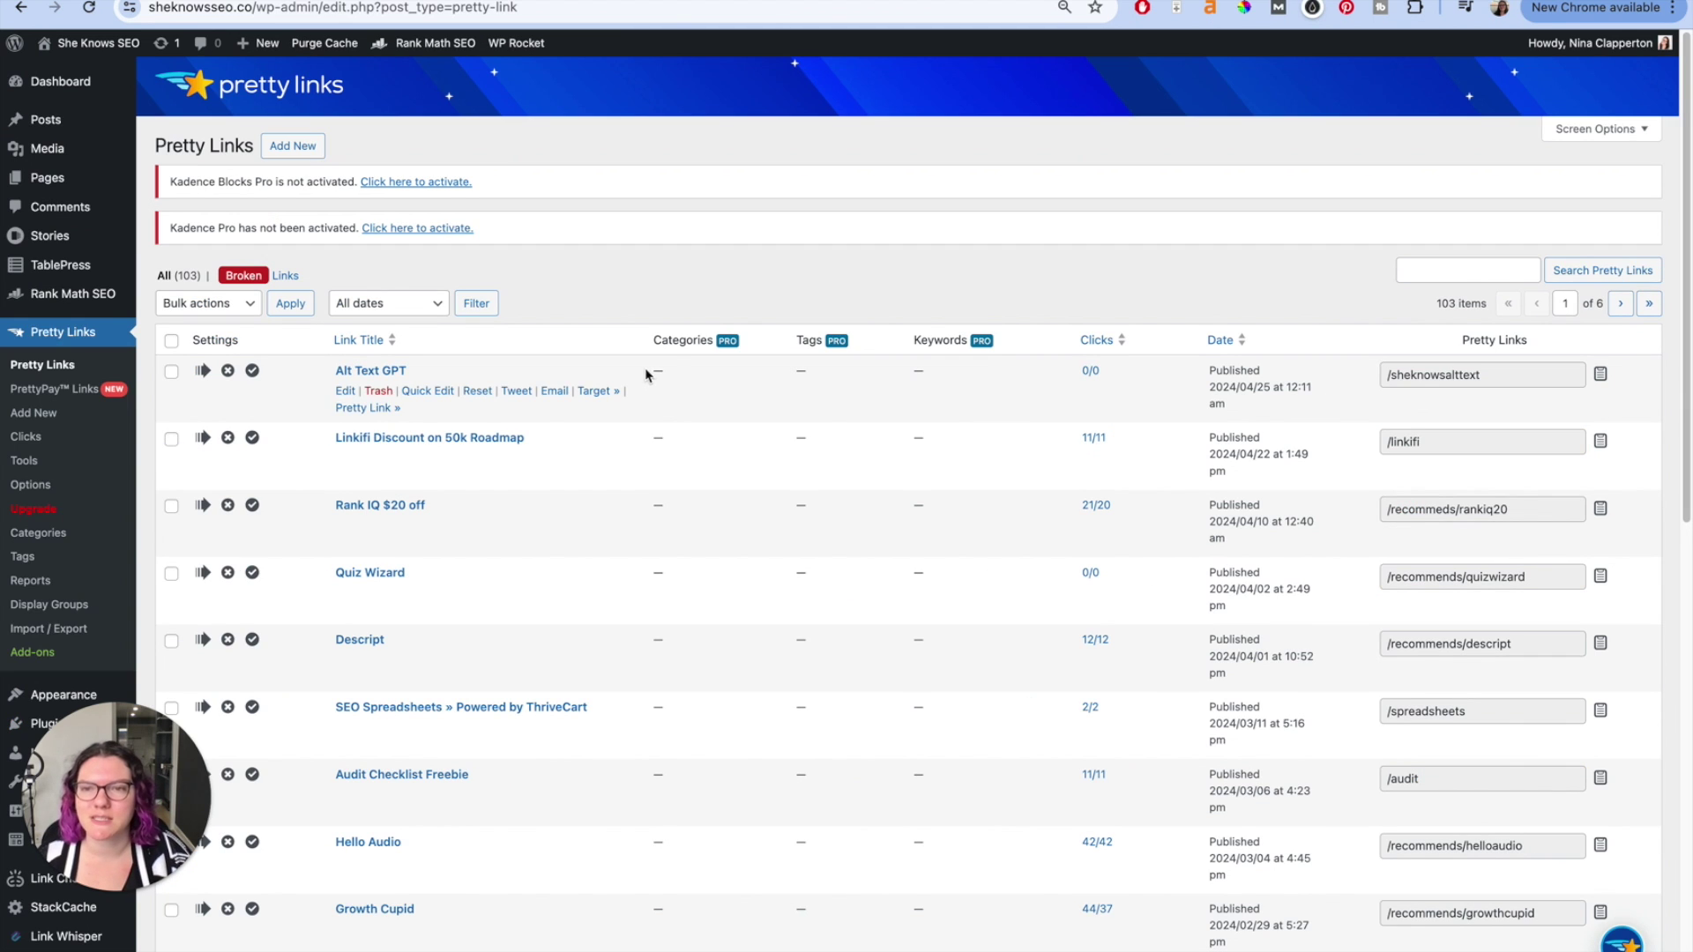
Search Pretty Links for writerzen and edit the Writerzen App Sumo link
{"action": "left_click", "coordinate": [1470, 270]}
{"action": "type", "text": "writer"}
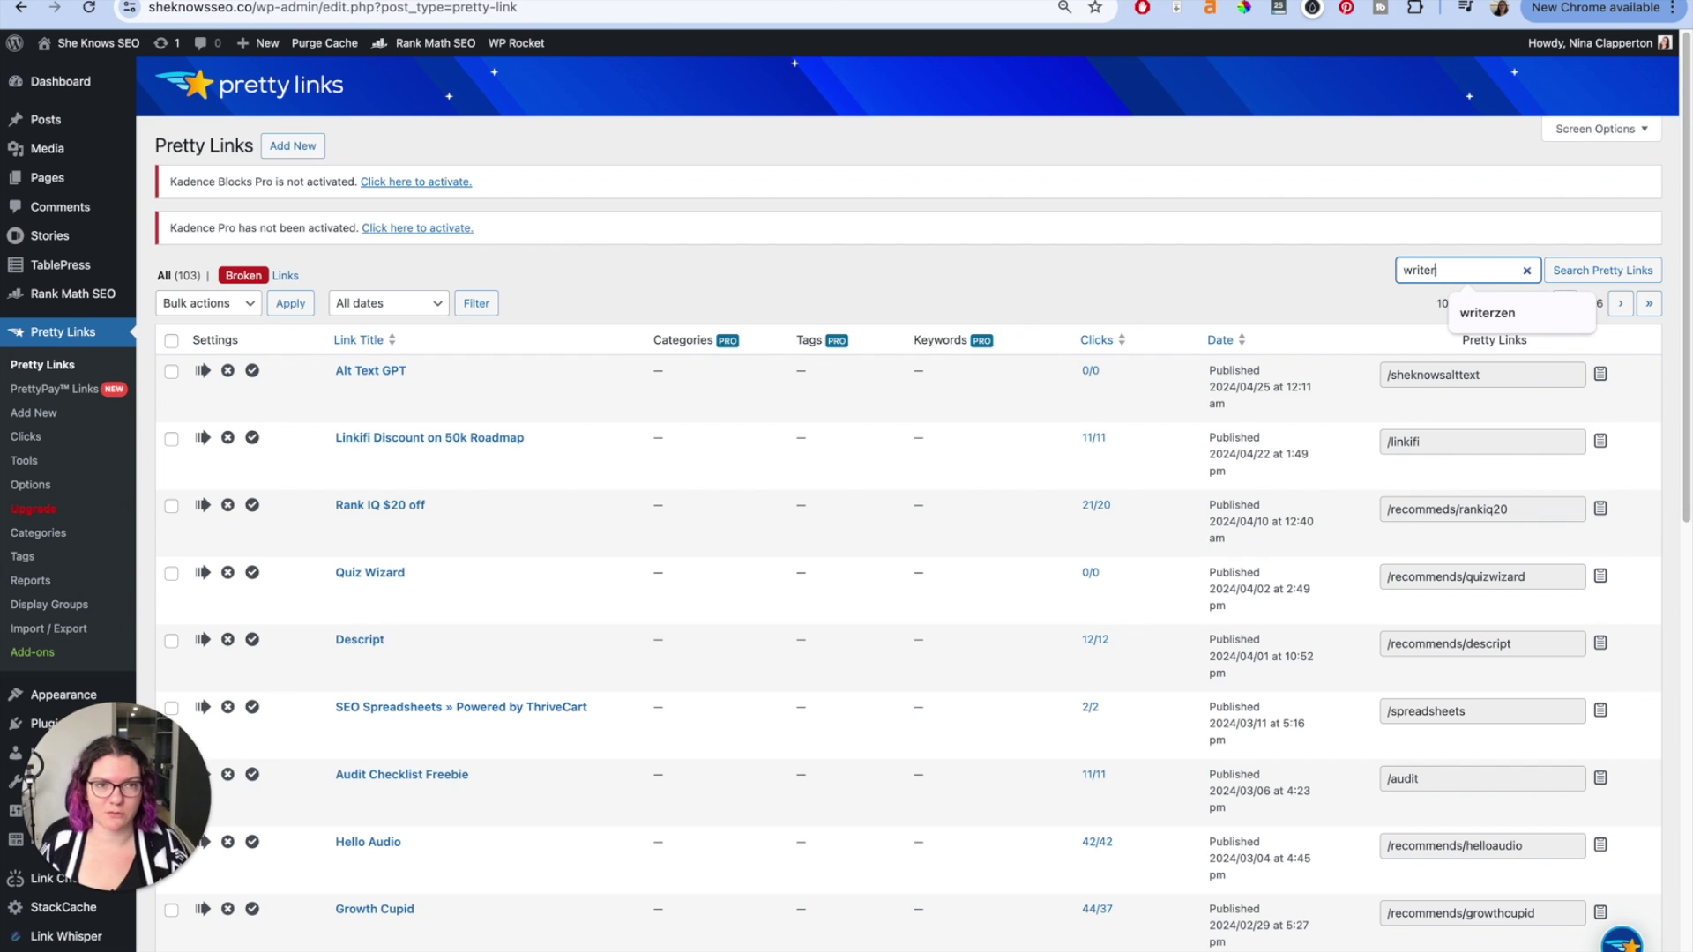
{"action": "type", "text": "zen"}
{"action": "left_click", "coordinate": [1603, 270]}
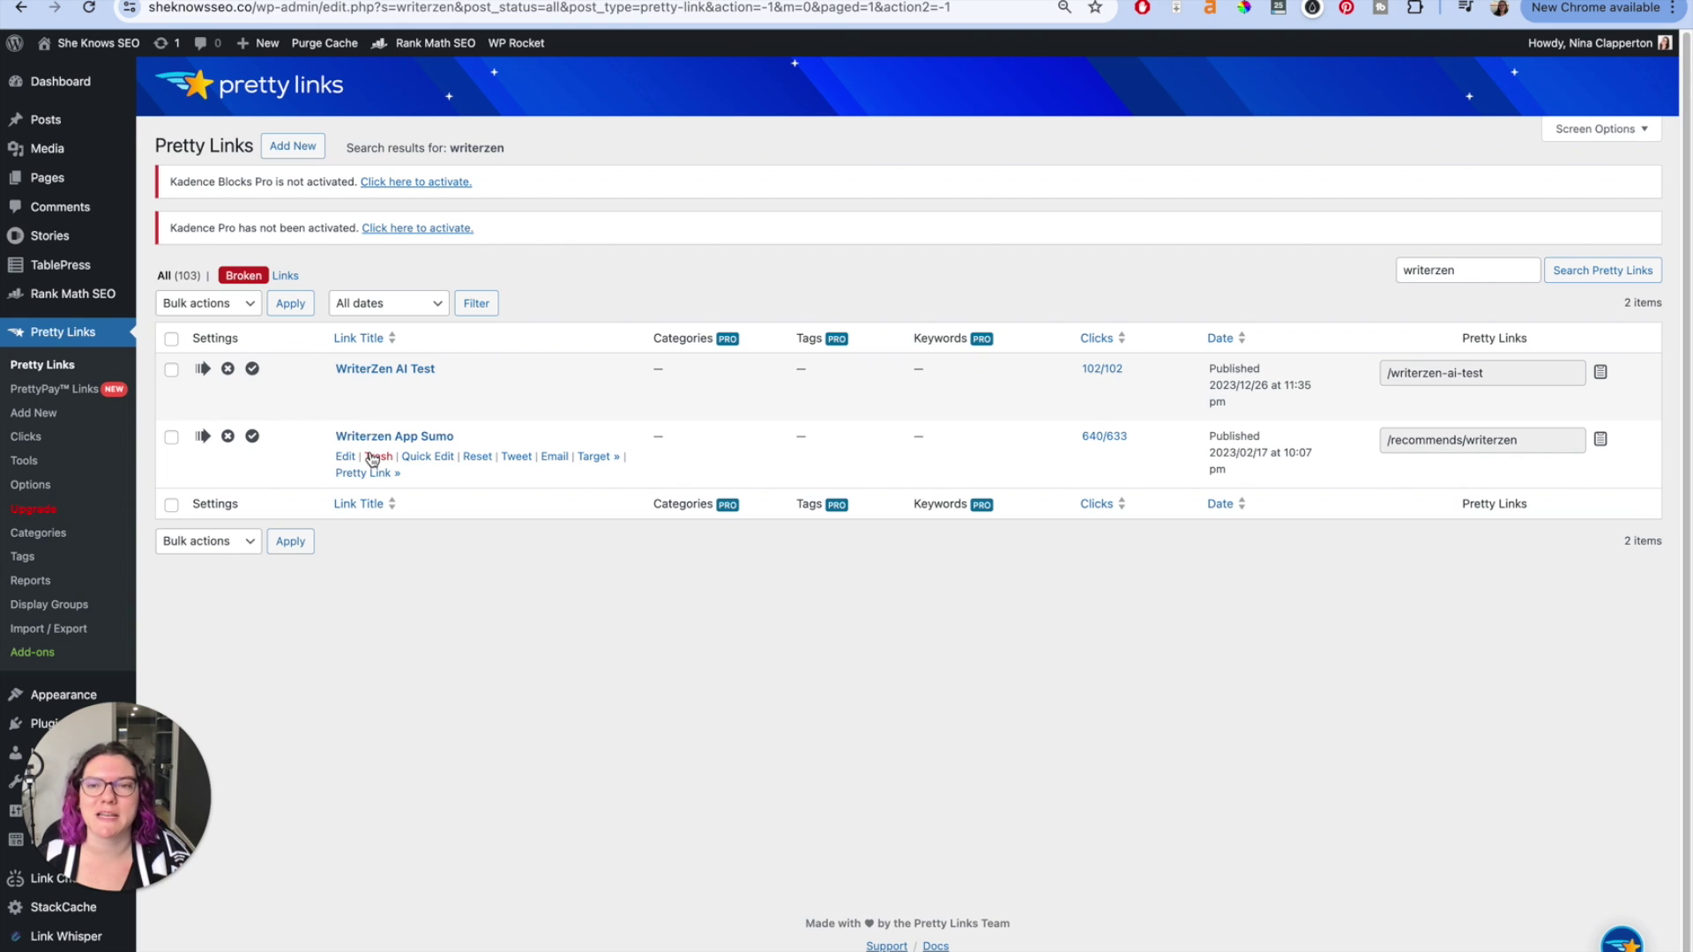
{"action": "left_click", "coordinate": [346, 457]}
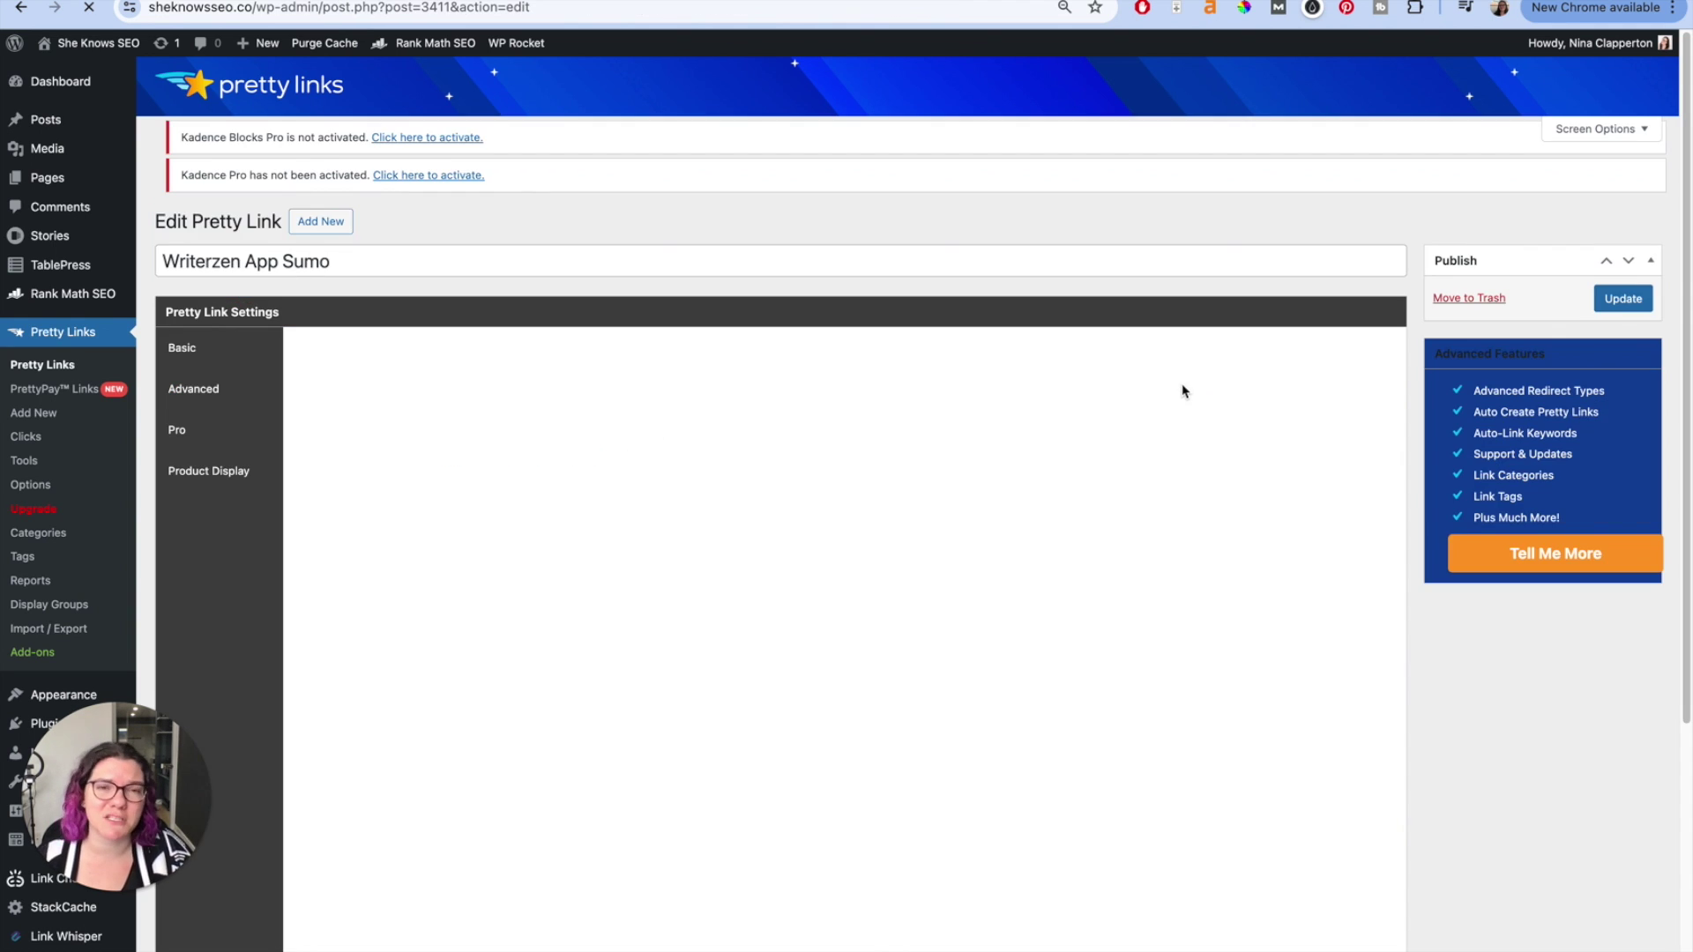
{"action": "scroll", "coordinate": [1182, 389], "scroll_direction": "down", "scroll_amount": 2}
{"action": "scroll", "coordinate": [781, 397], "scroll_direction": "up", "scroll_amount": 1}
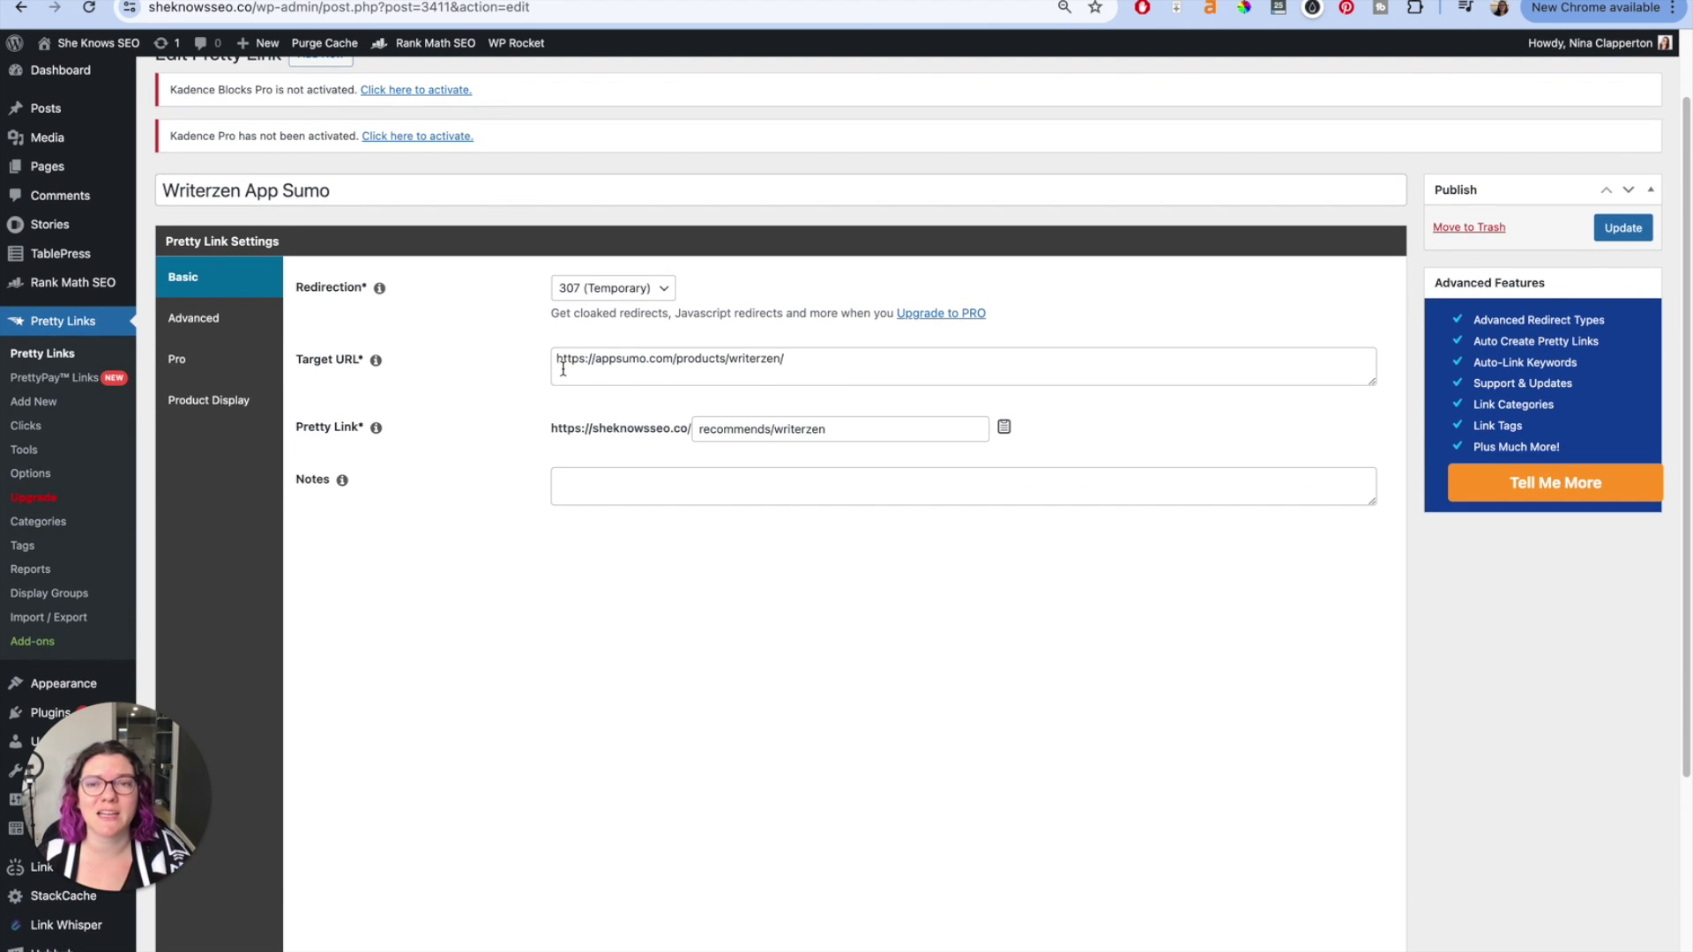
{"action": "left_click_drag", "start_coordinate": [557, 360], "coordinate": [871, 358]}
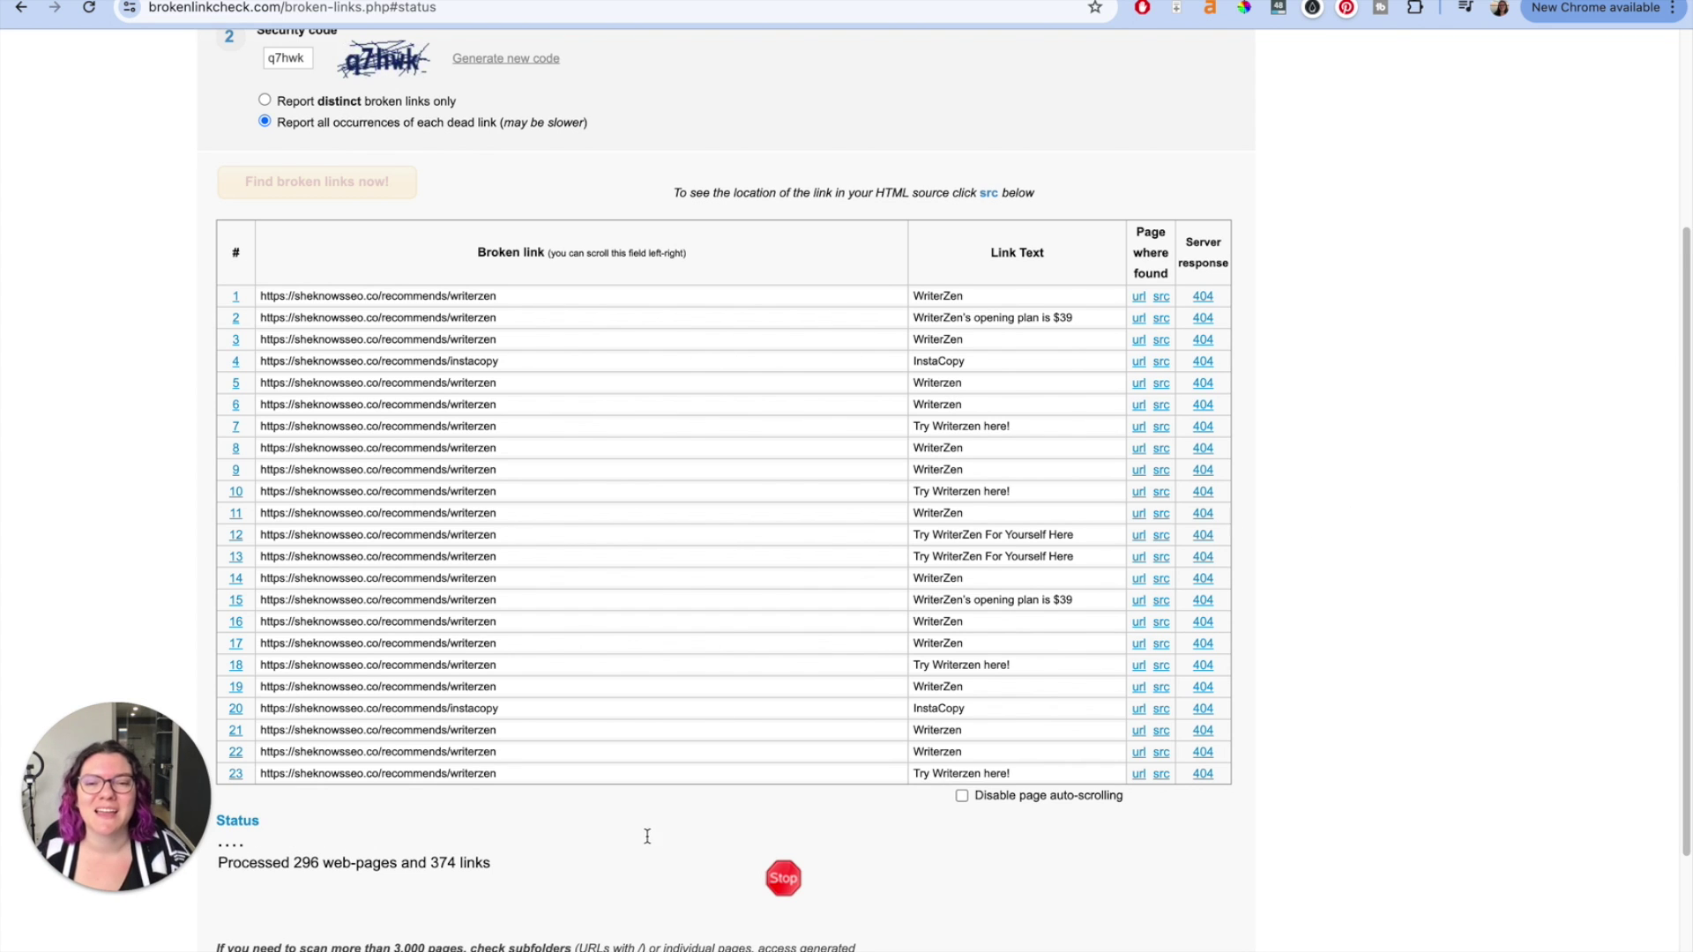
Stop the scan and highlight its status: terminated after 296 pages, 23 broken links
{"action": "left_click", "coordinate": [787, 879]}
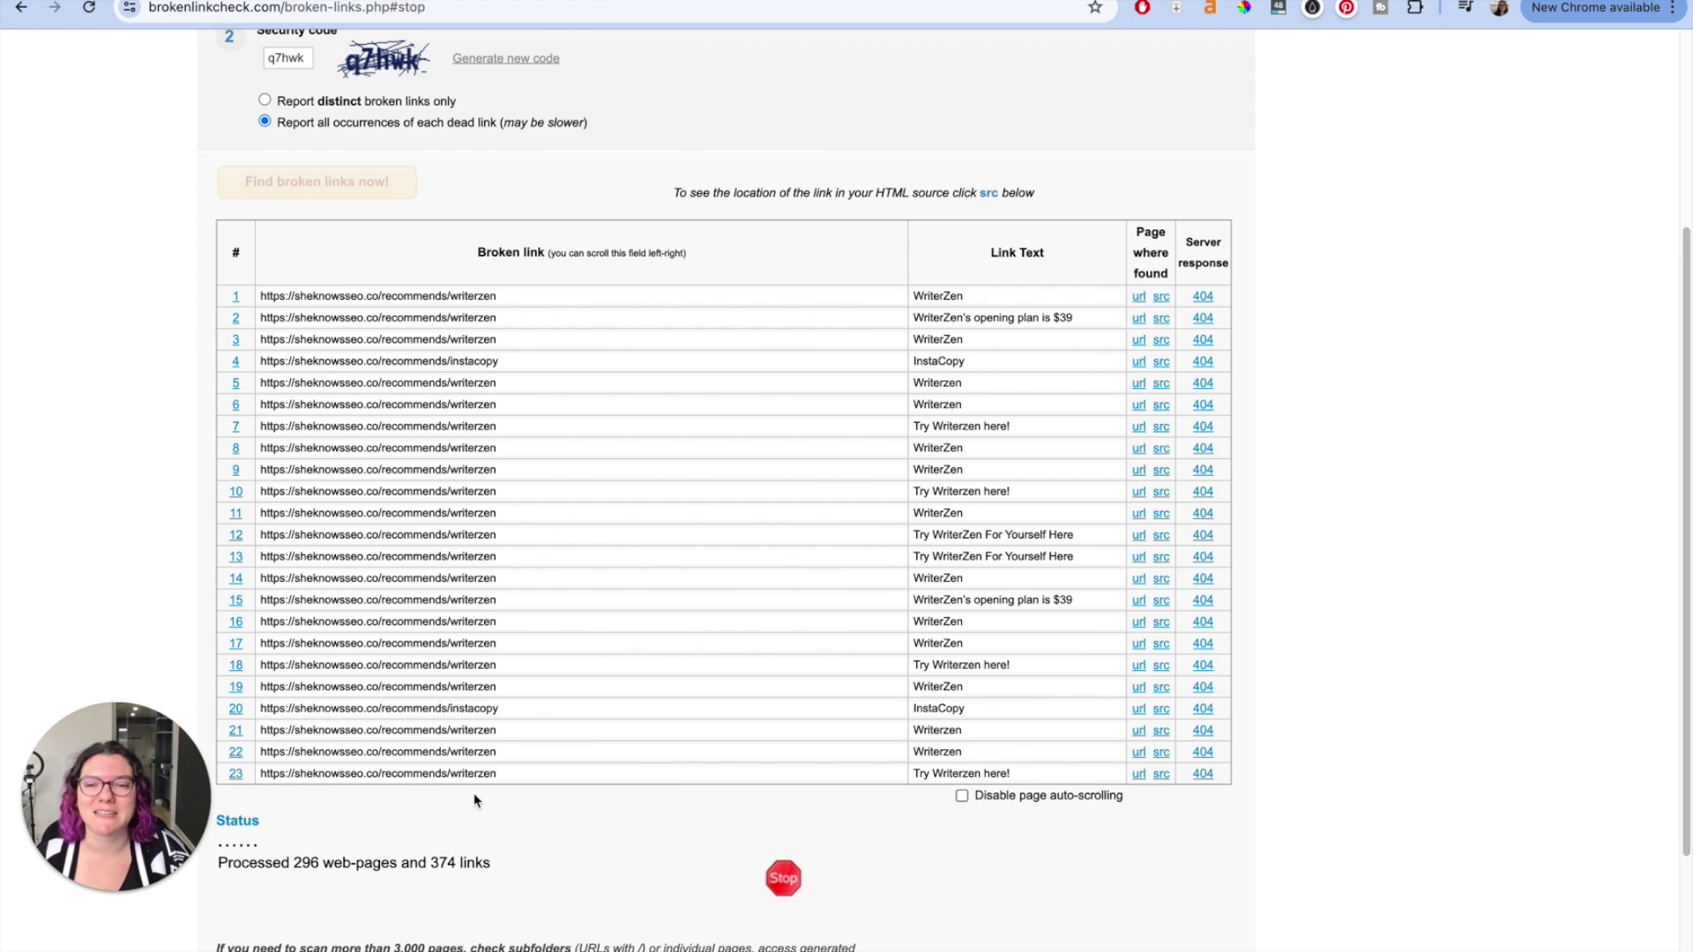
{"action": "scroll", "coordinate": [473, 784], "scroll_direction": "down", "scroll_amount": 4}
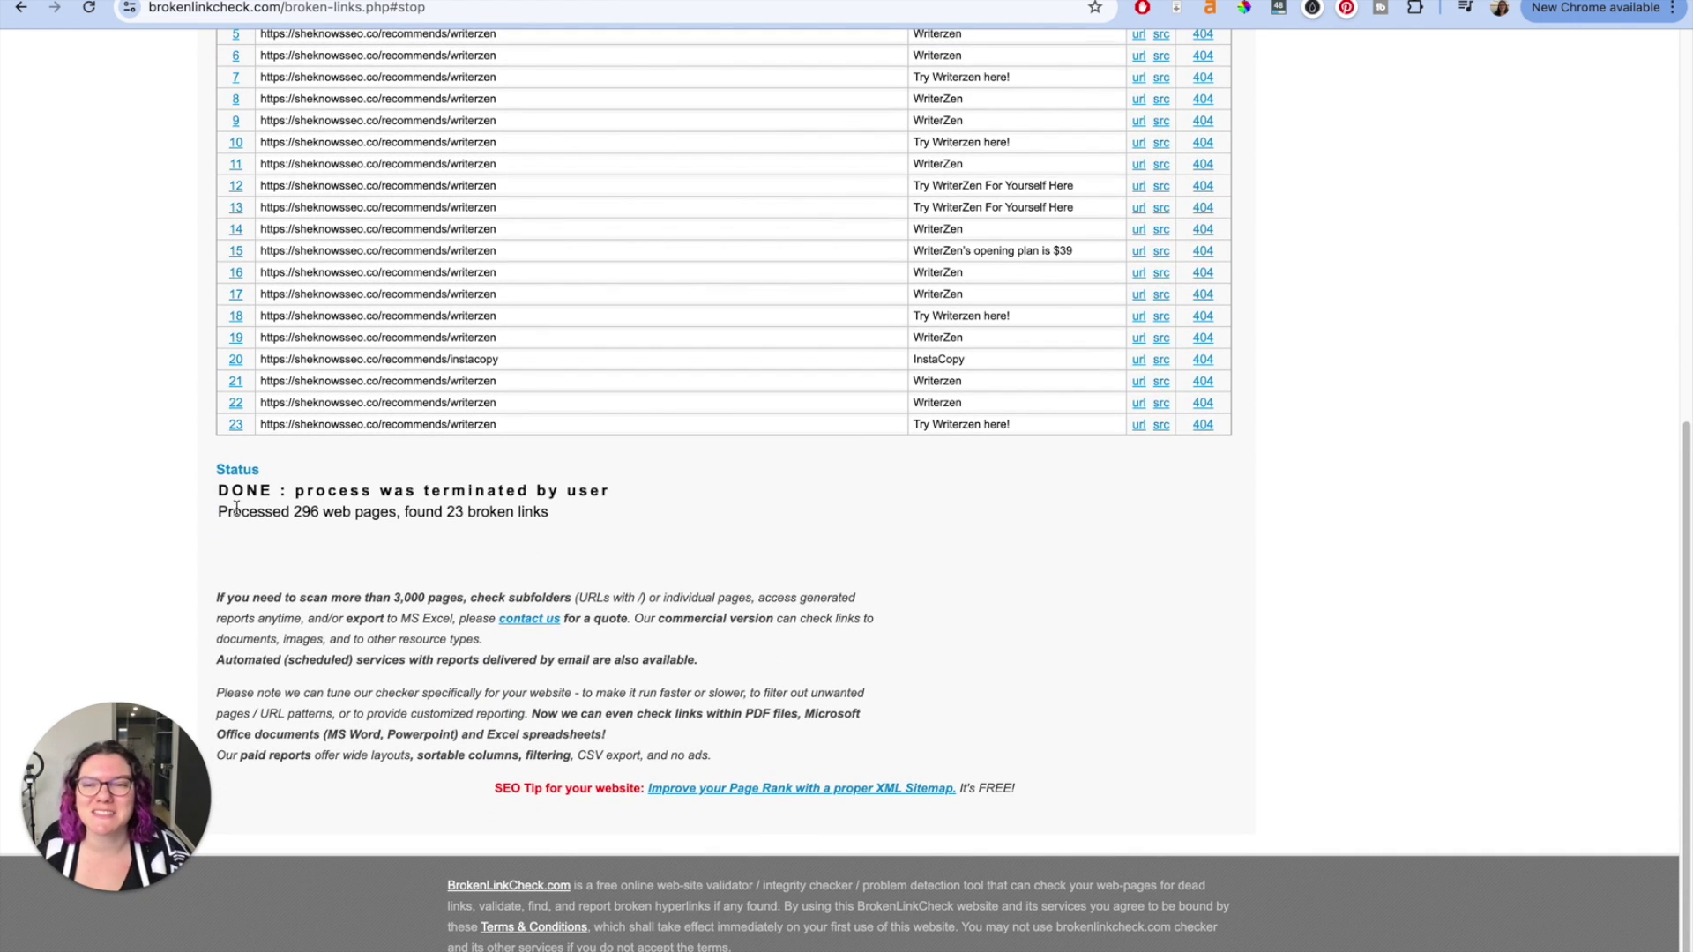
{"action": "left_click_drag", "start_coordinate": [290, 512], "coordinate": [605, 513]}
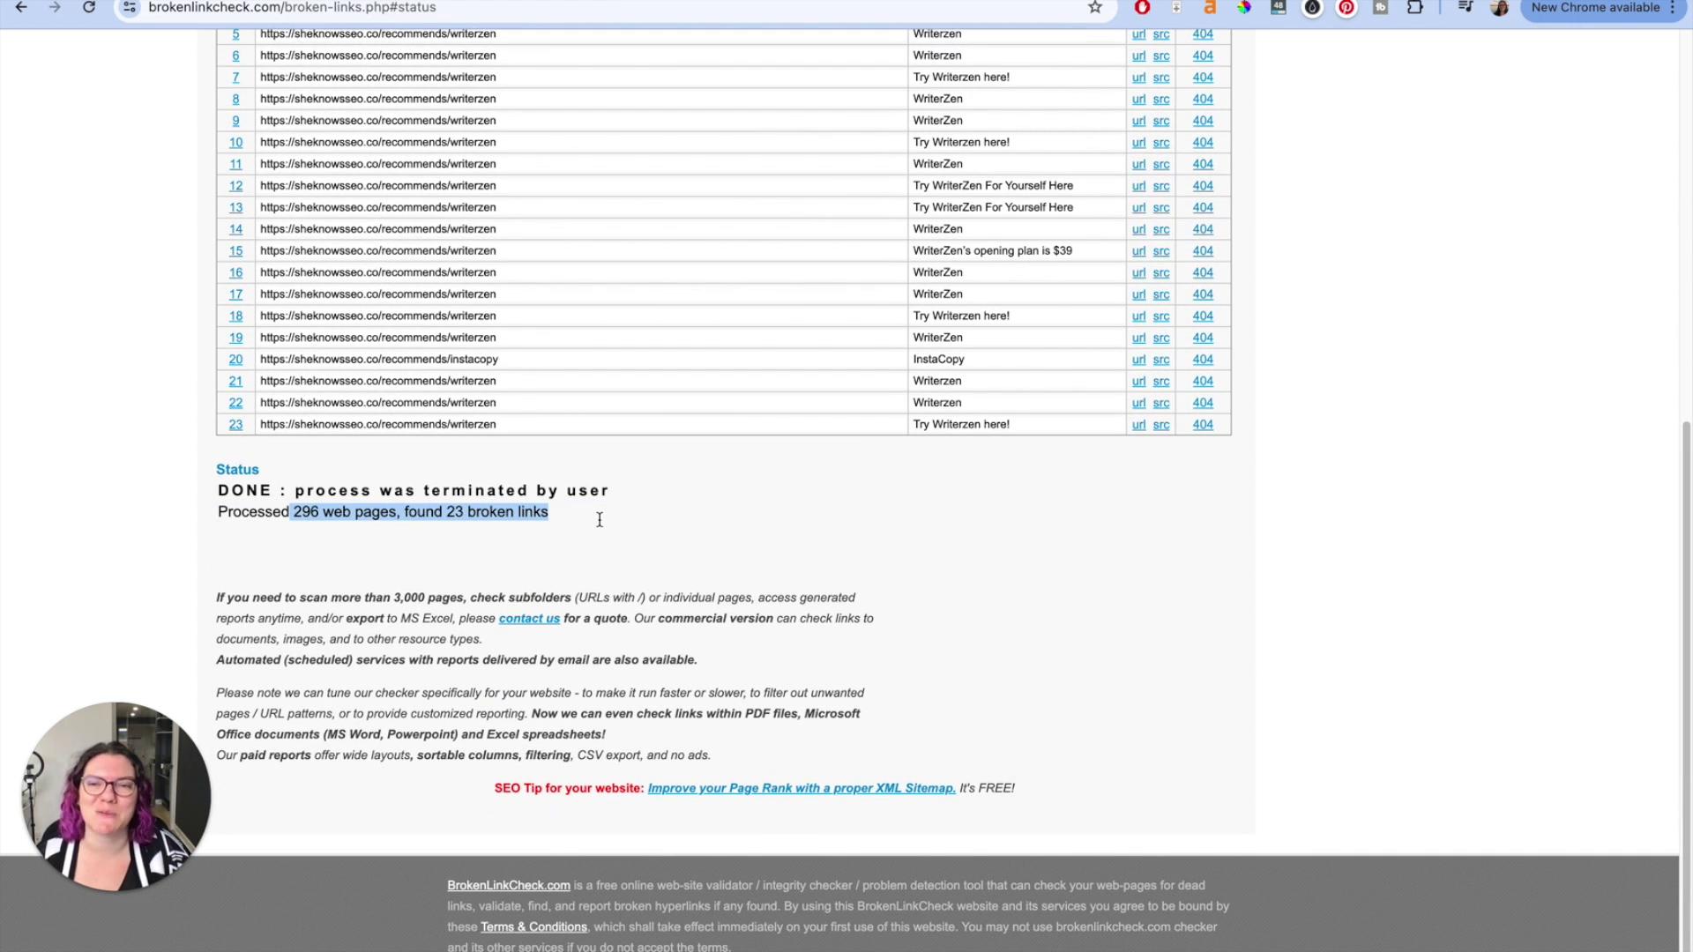
{"action": "left_click", "coordinate": [603, 514]}
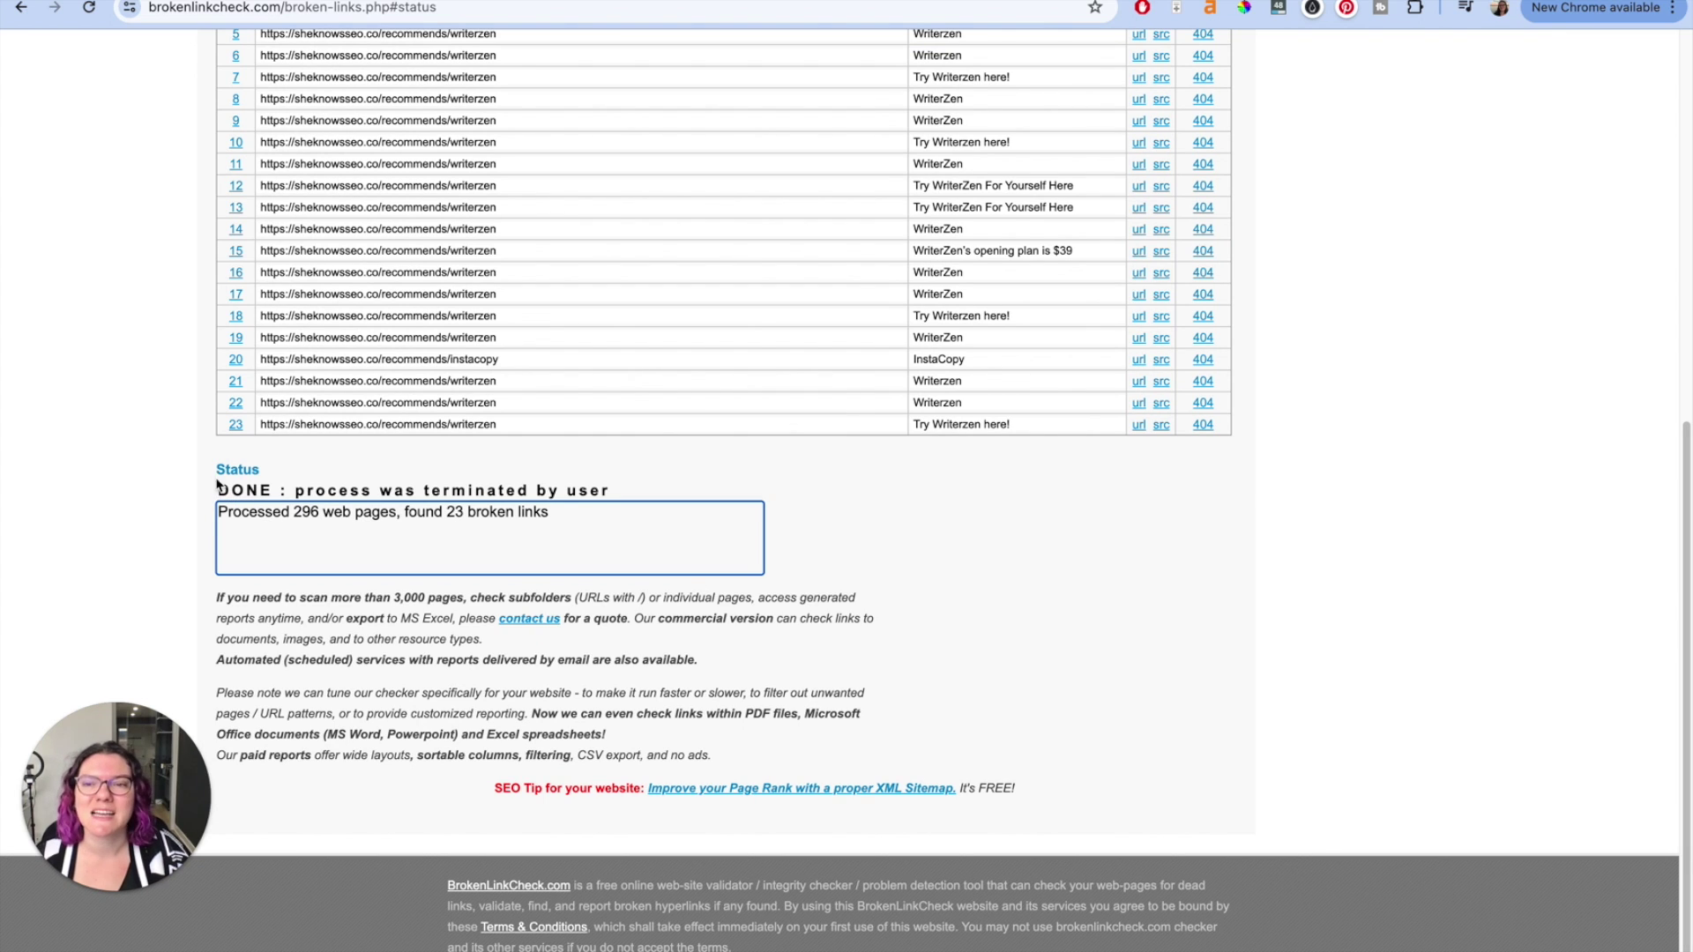
{"action": "left_click_drag", "start_coordinate": [221, 492], "coordinate": [673, 483]}
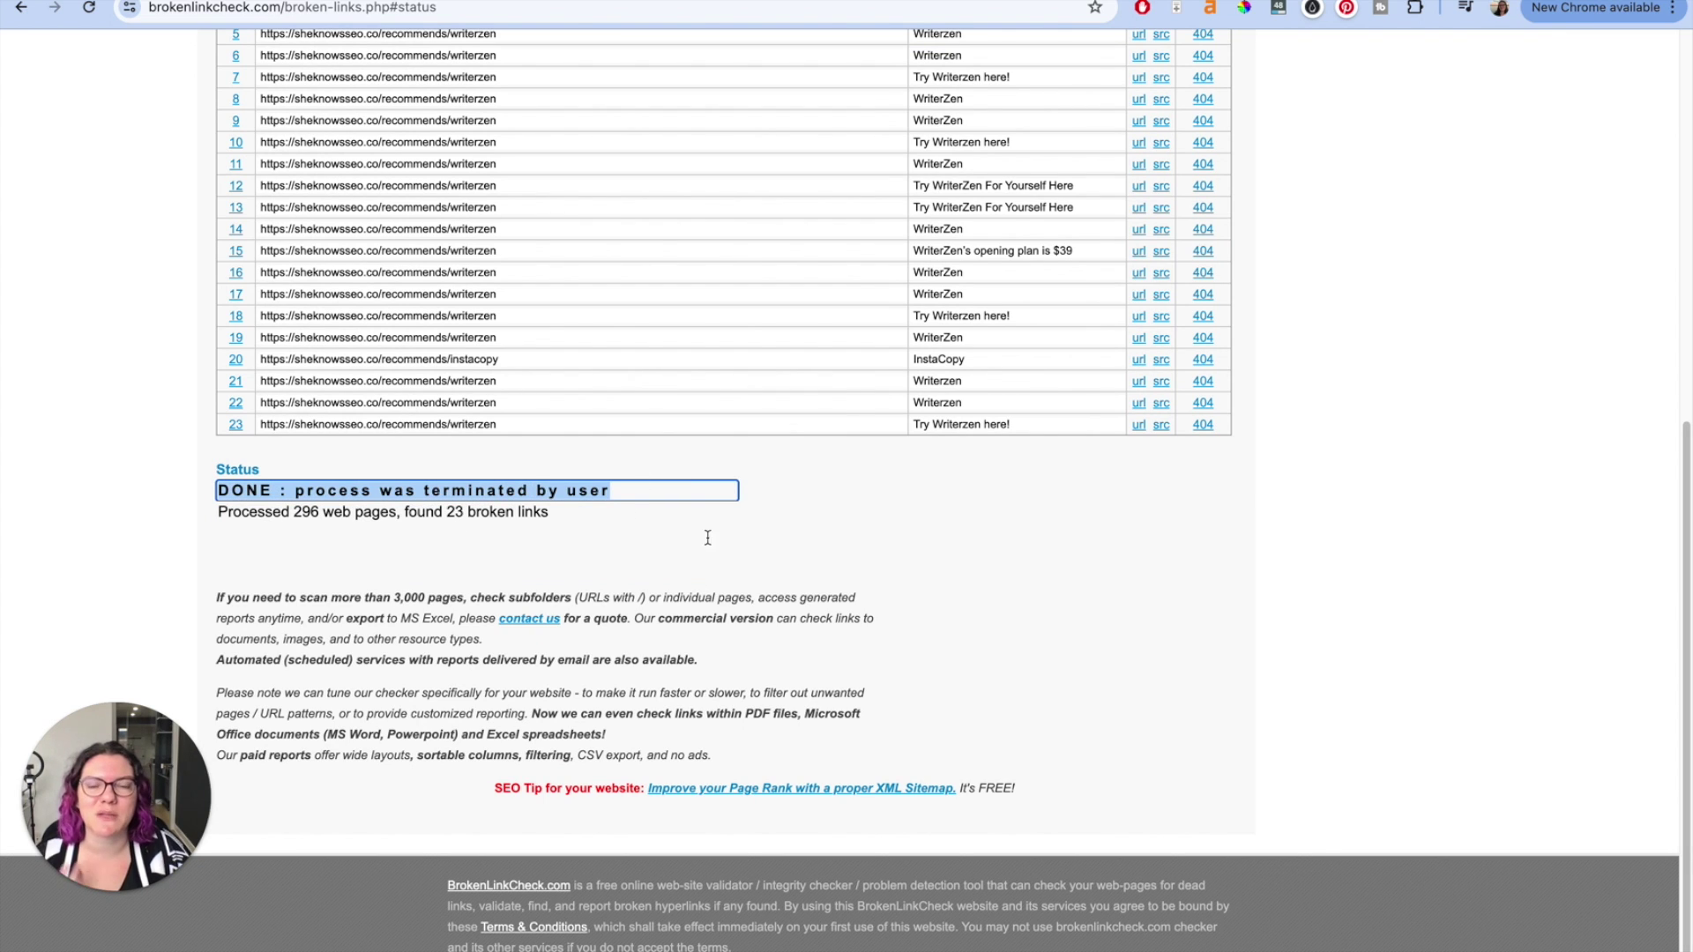
{"action": "left_click", "coordinate": [1086, 488]}
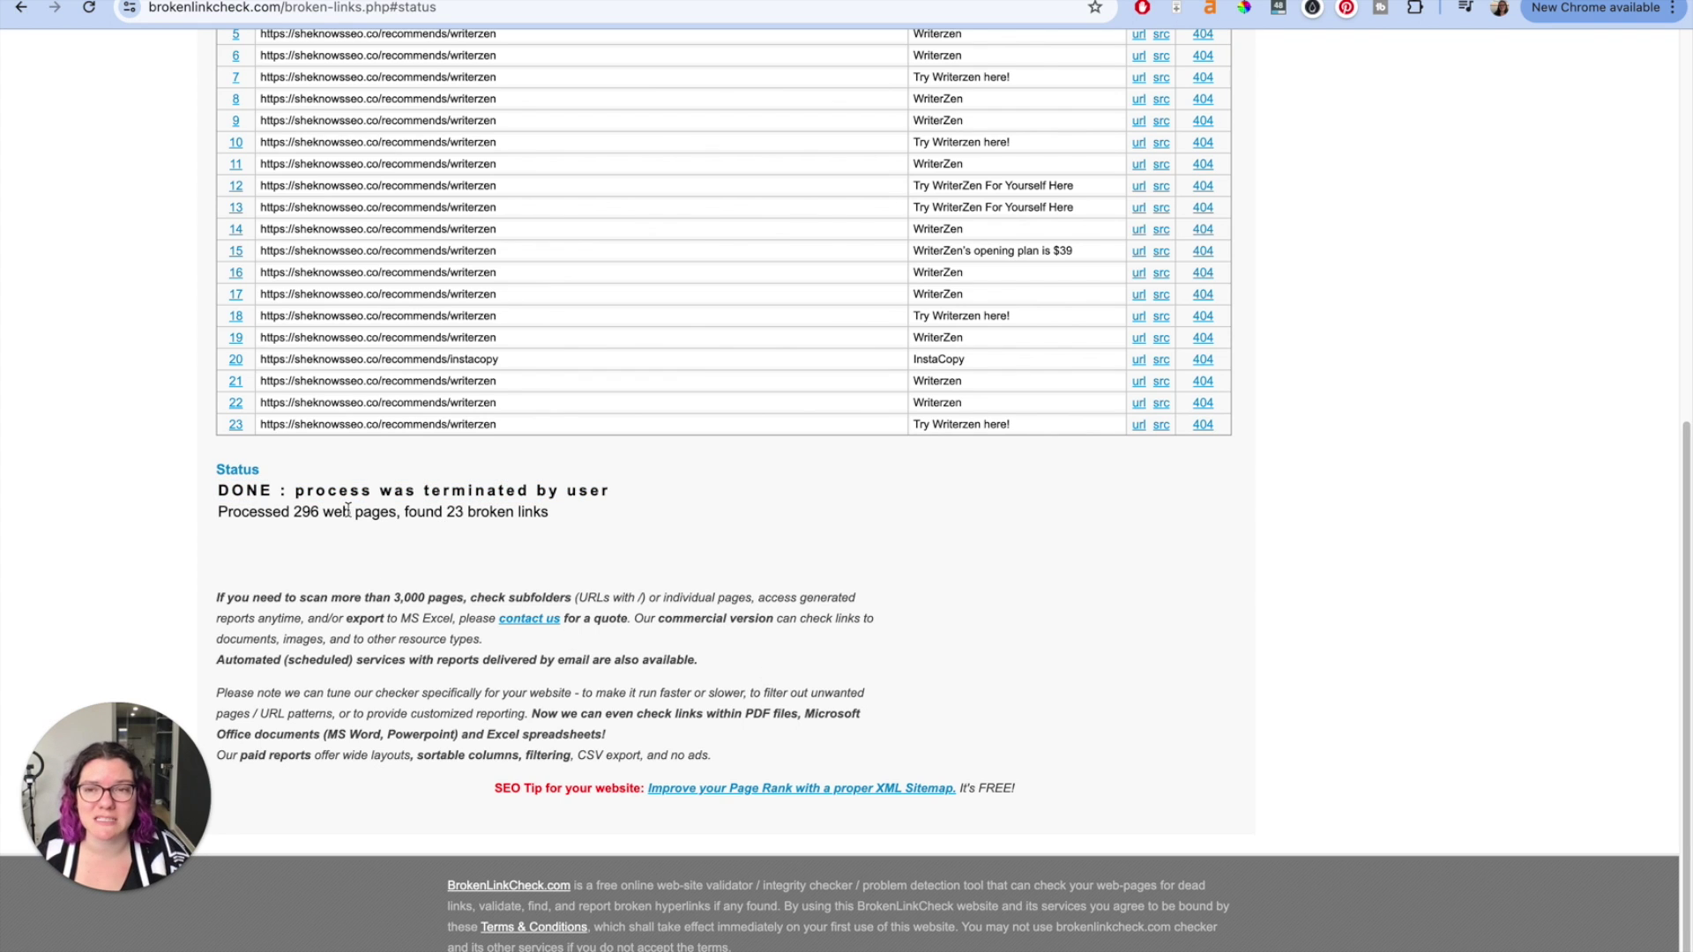
{"action": "left_click_drag", "start_coordinate": [219, 491], "coordinate": [275, 492]}
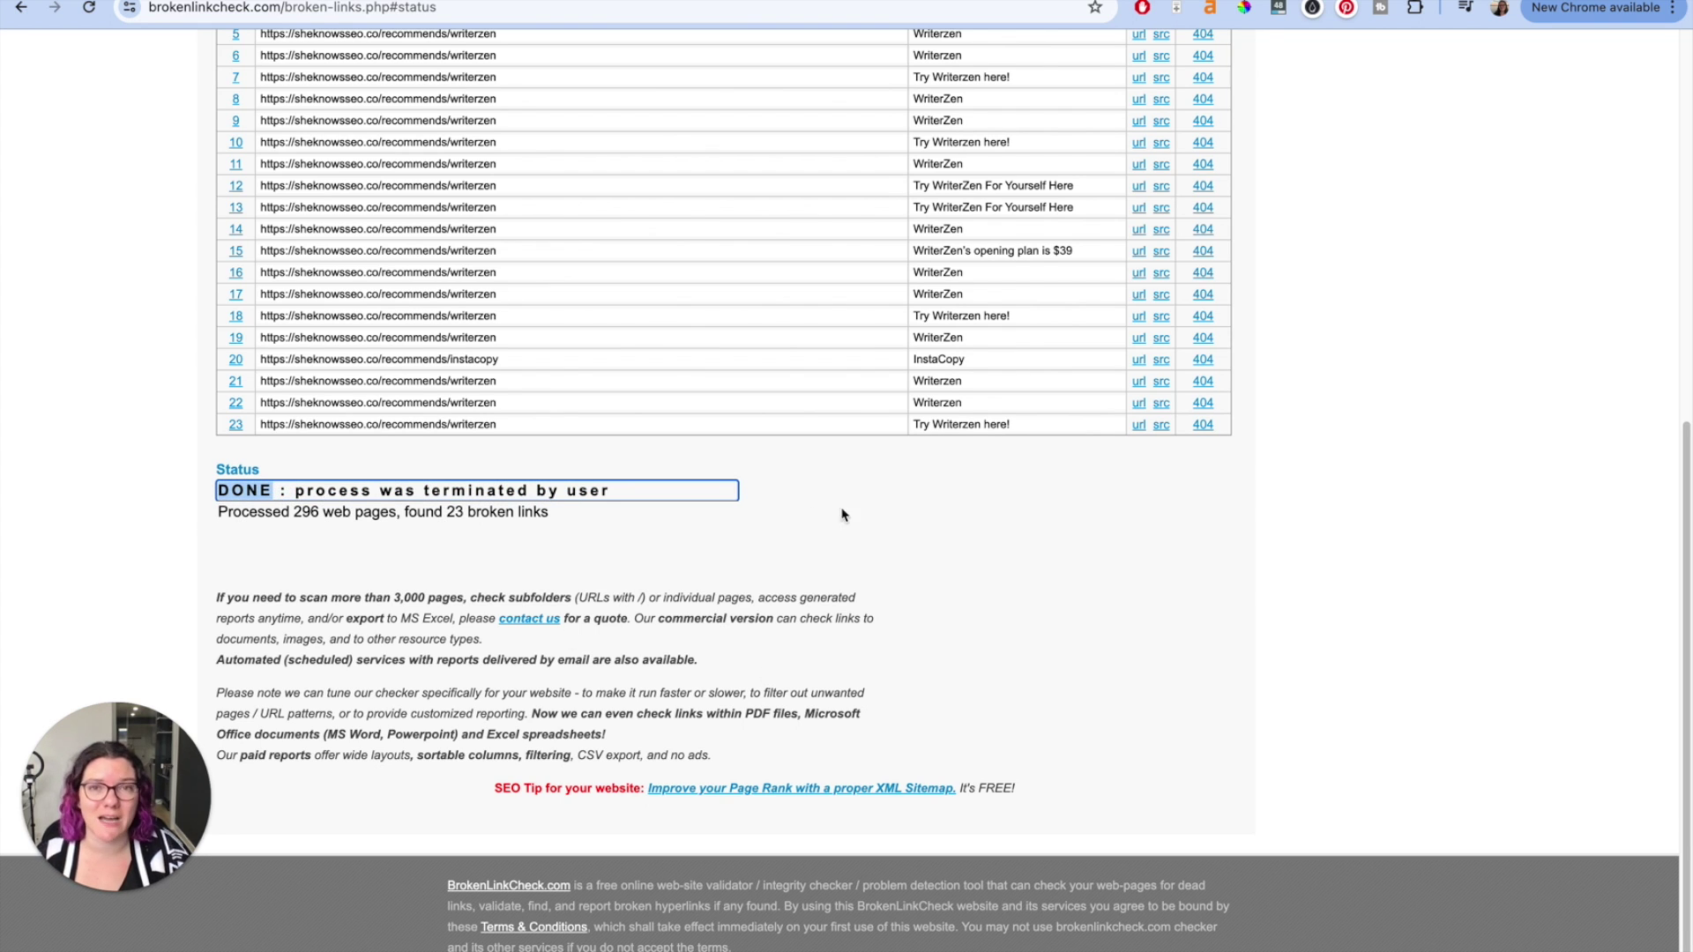
{"action": "left_click", "coordinate": [937, 514]}
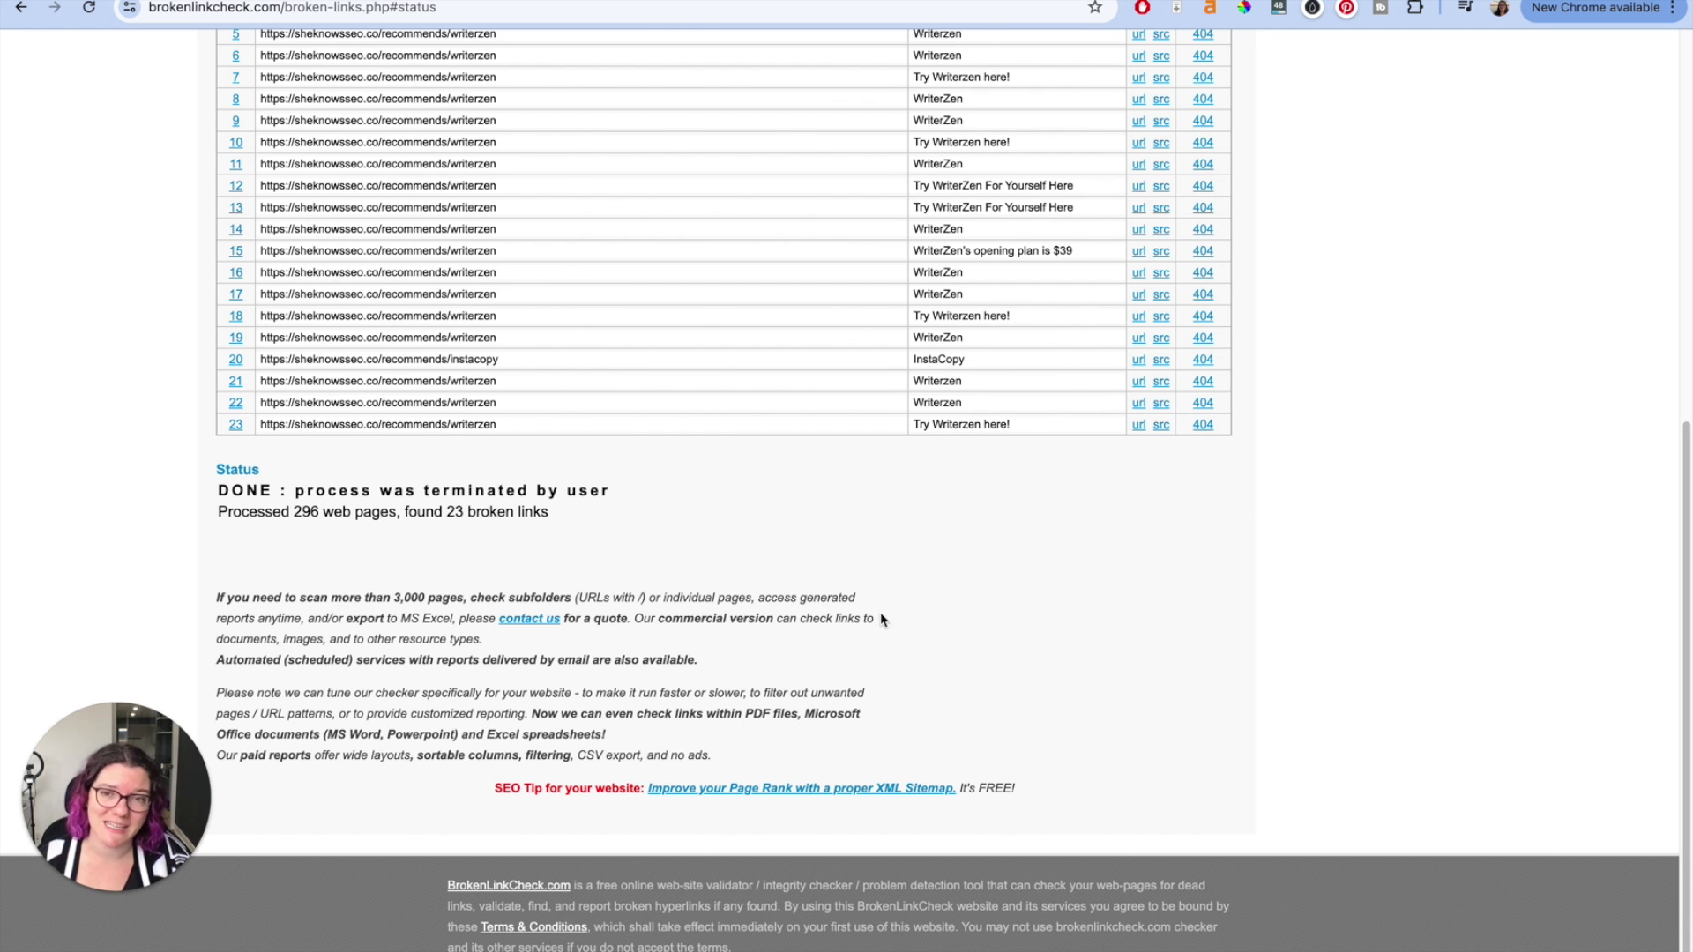
{"action": "scroll", "coordinate": [873, 614], "scroll_direction": "up", "scroll_amount": 7}
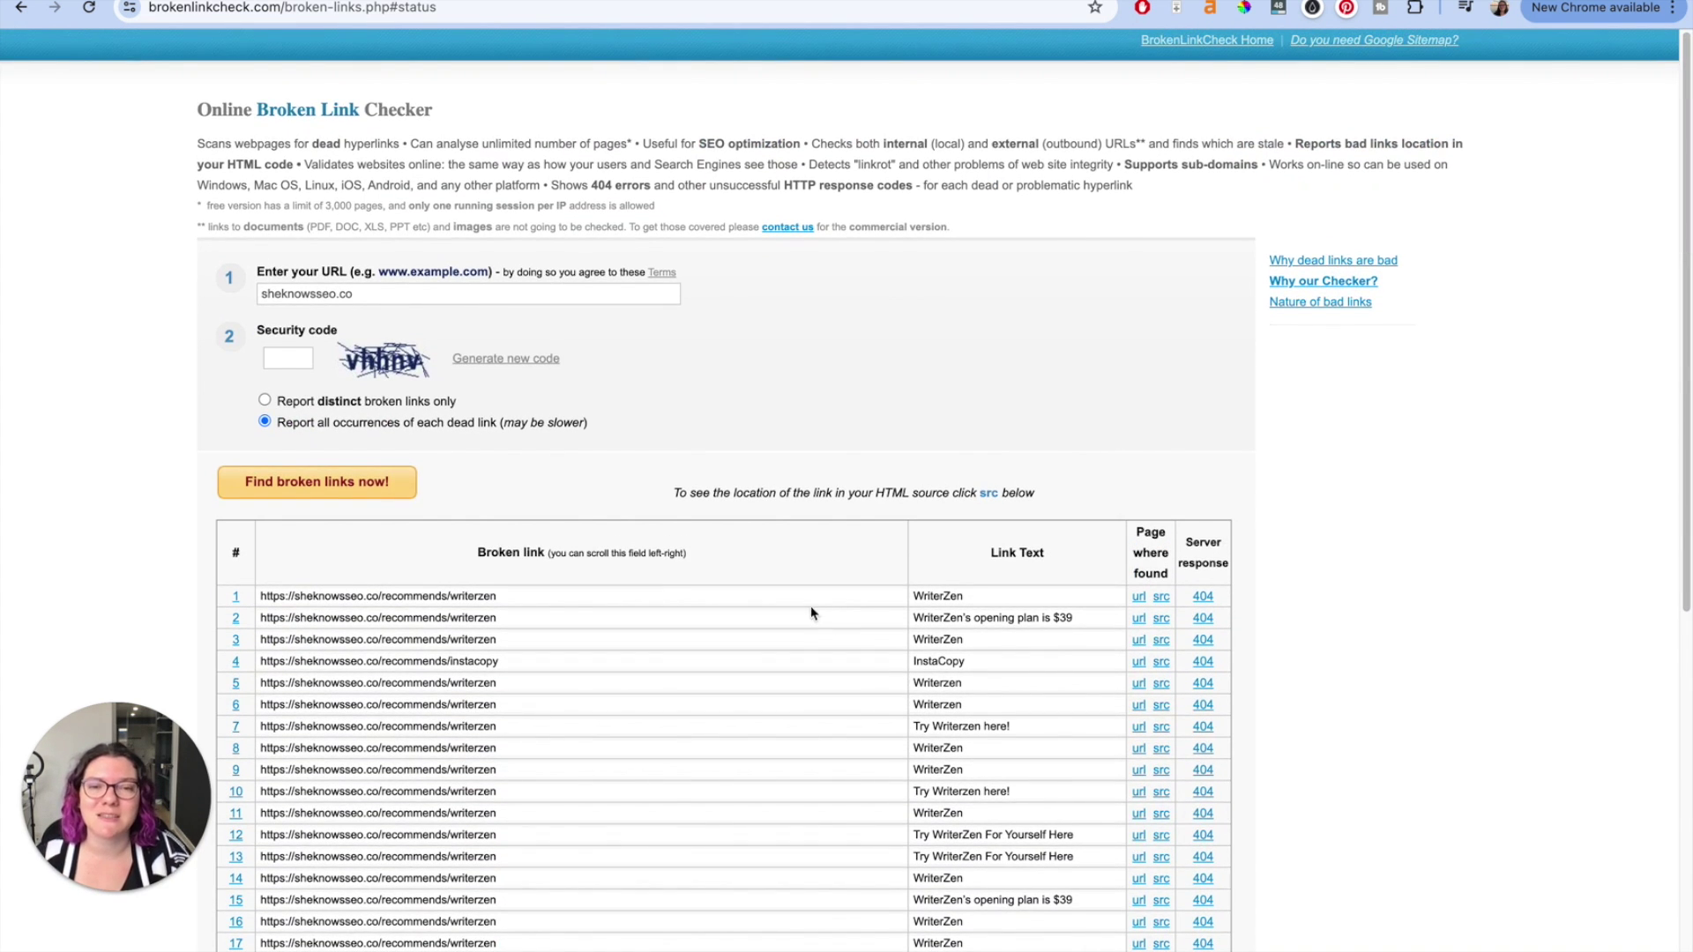
Scroll through BrokenLinkCheck.com's 23 broken-link results
{"action": "scroll", "coordinate": [811, 605], "scroll_direction": "down", "scroll_amount": 7}
{"action": "scroll", "coordinate": [805, 594], "scroll_direction": "up", "scroll_amount": 7}
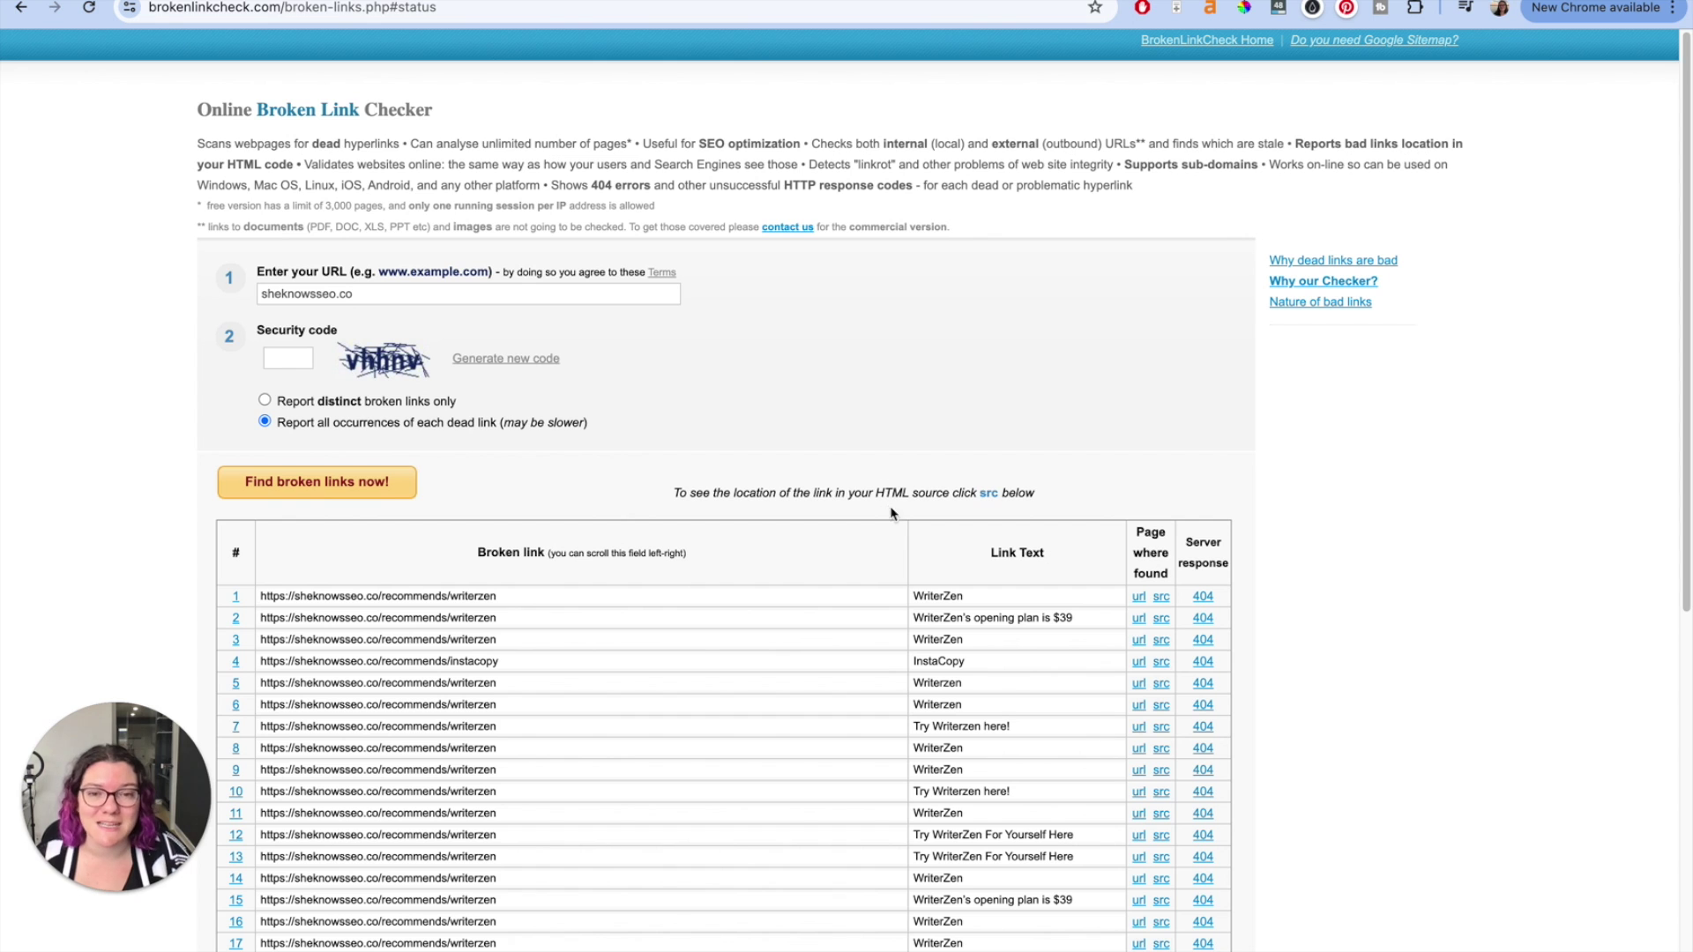
{"action": "scroll", "coordinate": [548, 623], "scroll_direction": "down", "scroll_amount": 4}
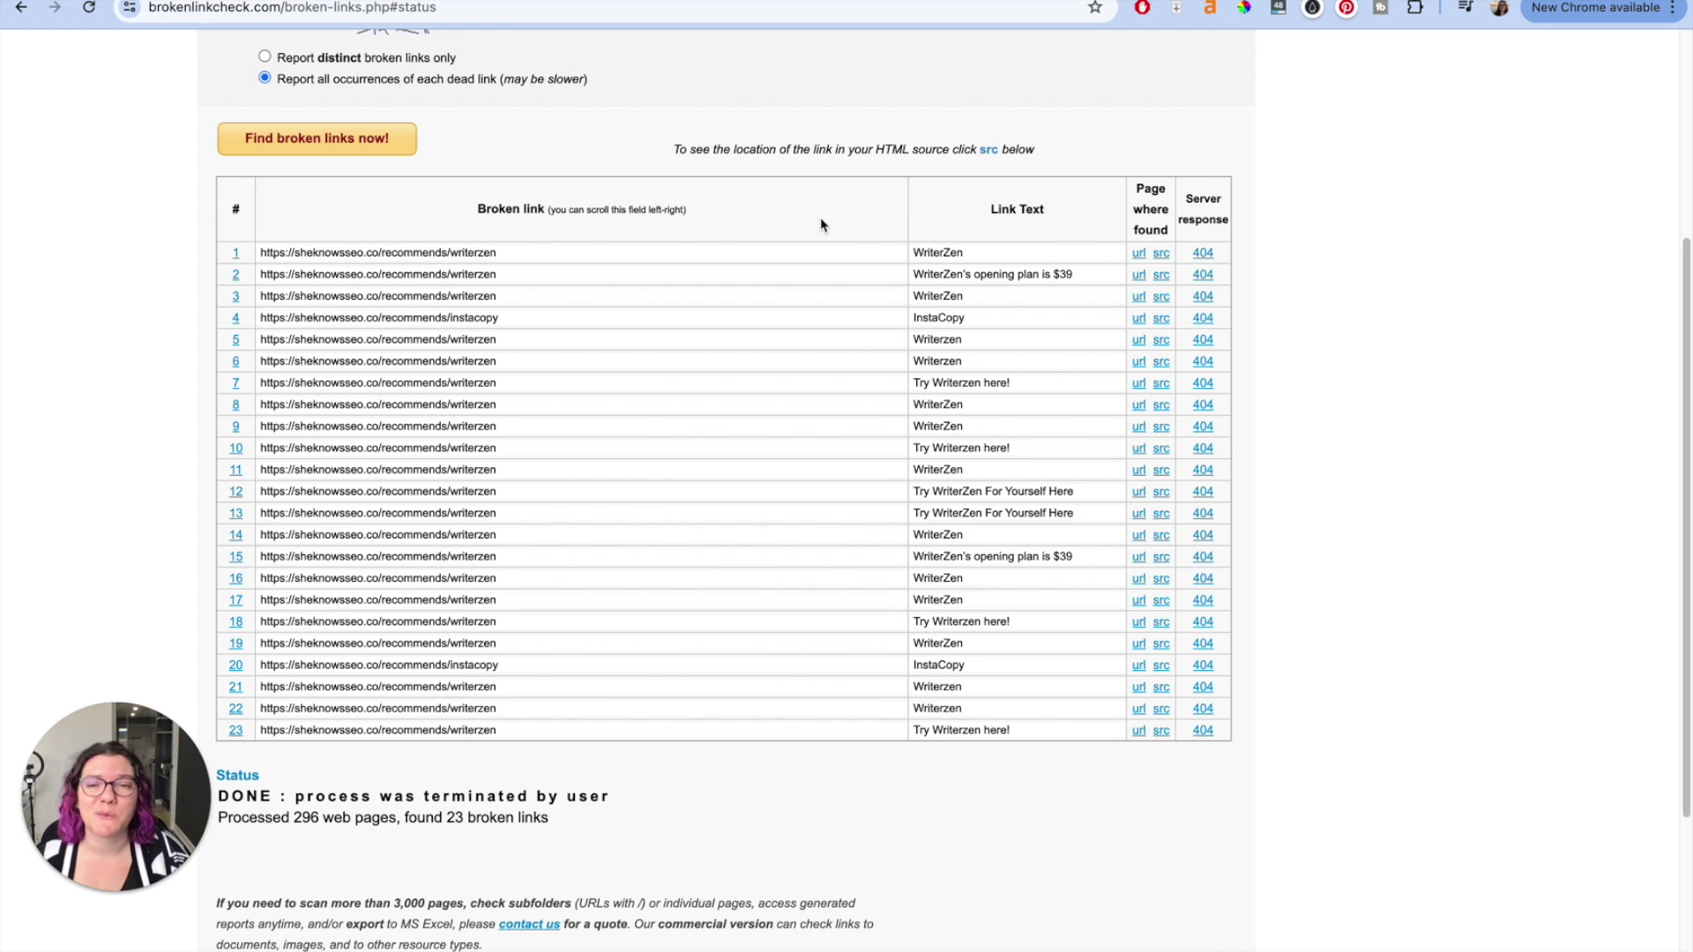
{"action": "scroll", "coordinate": [820, 221], "scroll_direction": "up", "scroll_amount": 5}
{"action": "scroll", "coordinate": [820, 222], "scroll_direction": "down", "scroll_amount": 8}
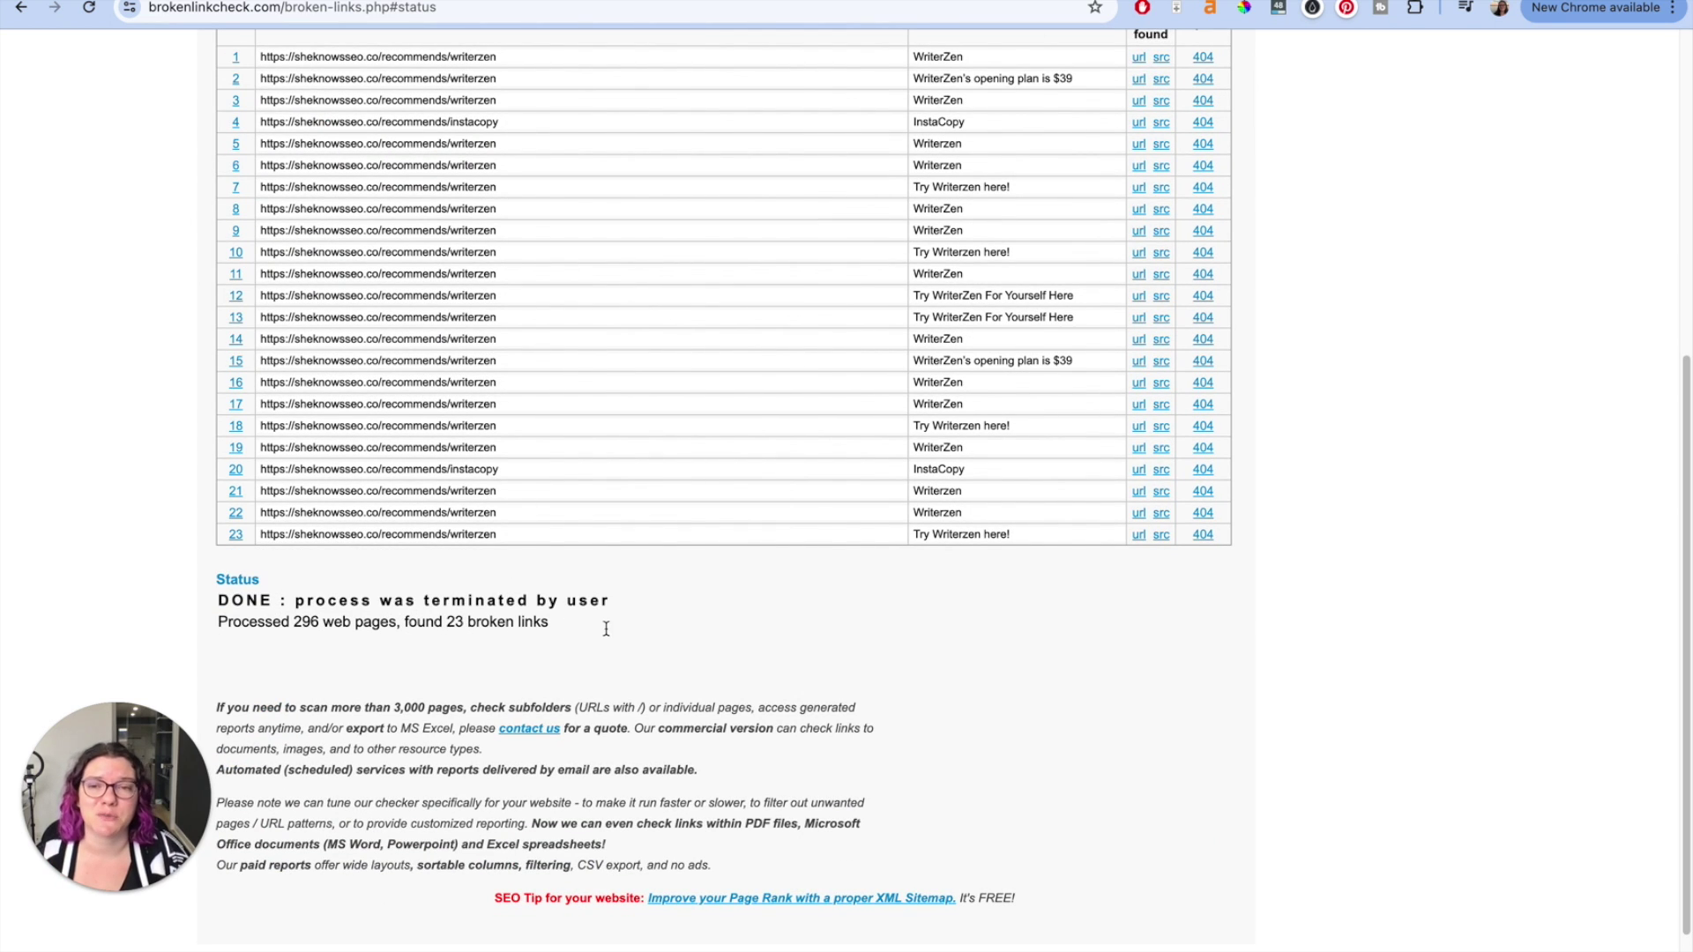
Highlight the '296 web pages' scanned count, then move to the WordPress Broken Link Checker list
{"action": "left_click_drag", "start_coordinate": [294, 622], "coordinate": [402, 622]}
{"action": "left_click", "coordinate": [956, 636]}
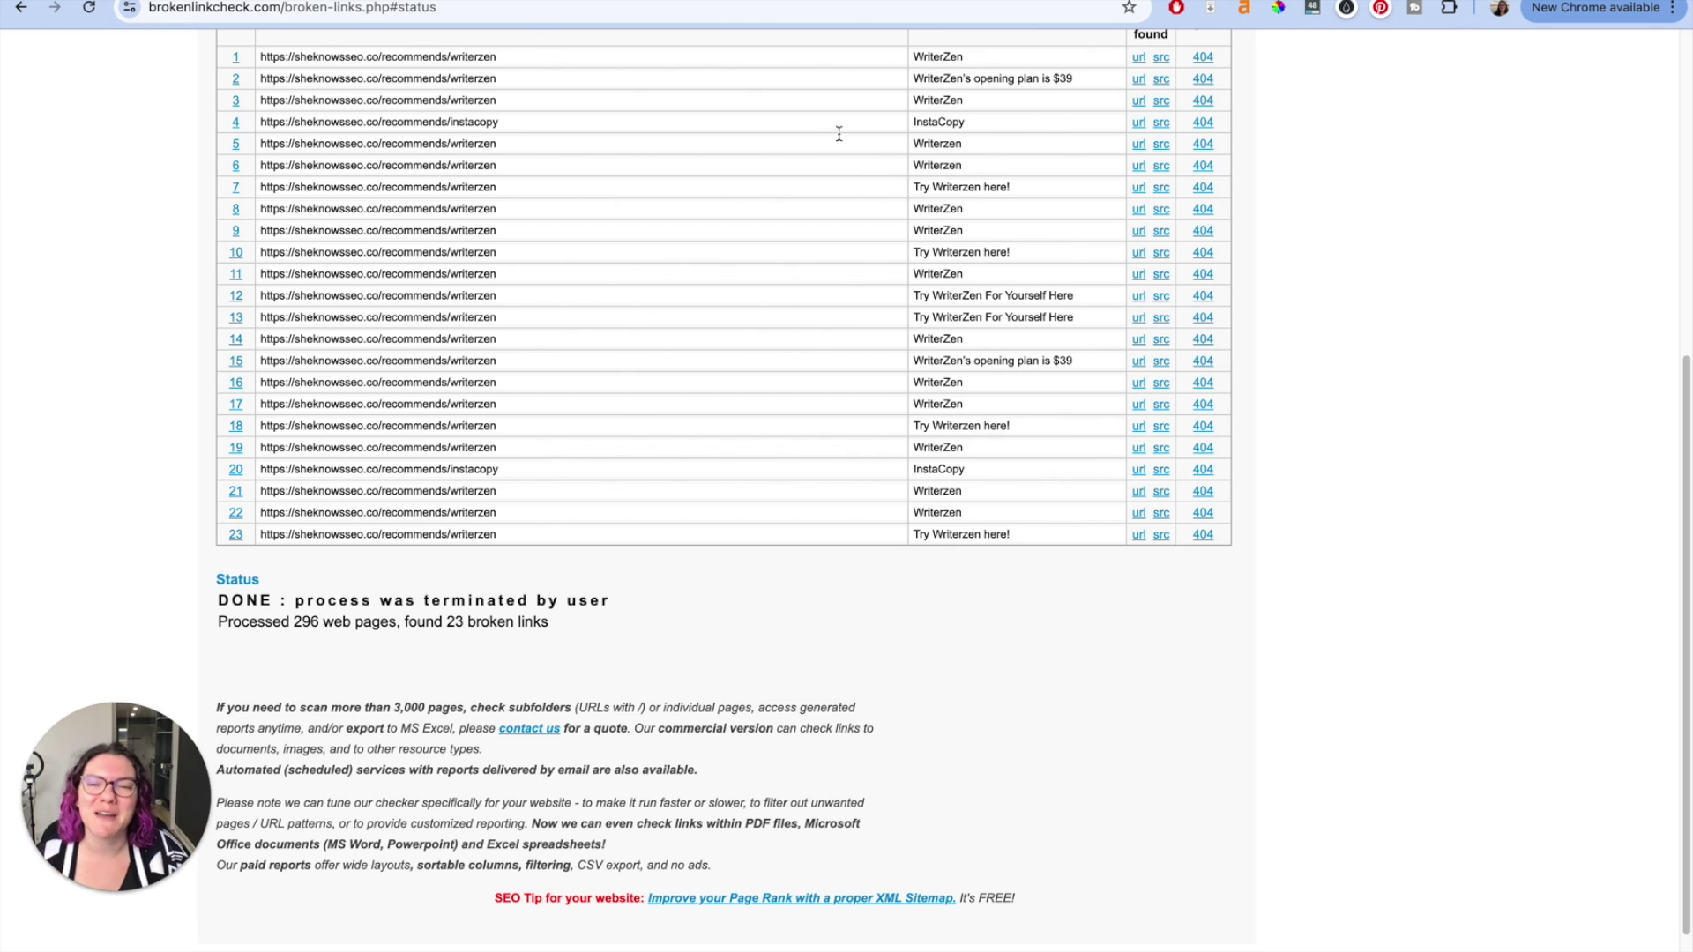
{"action": "left_click", "coordinate": [801, 2]}
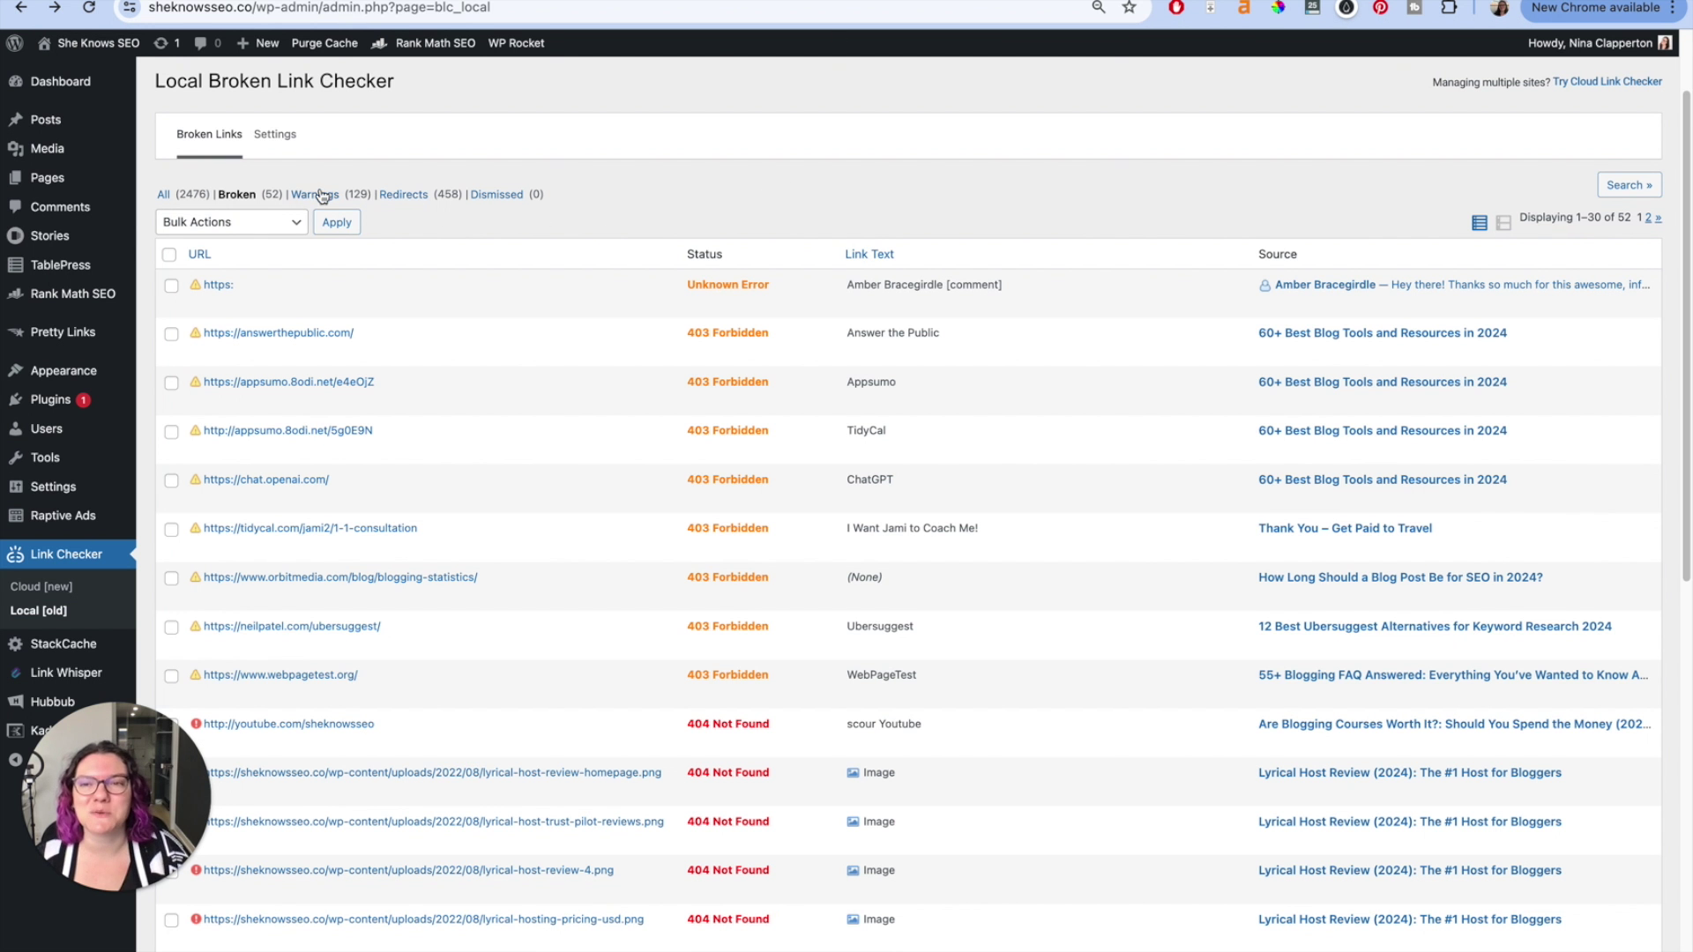
Review the first page of the 52 broken links and advance to page 2
{"action": "mouse_move", "coordinate": [633, 331]}
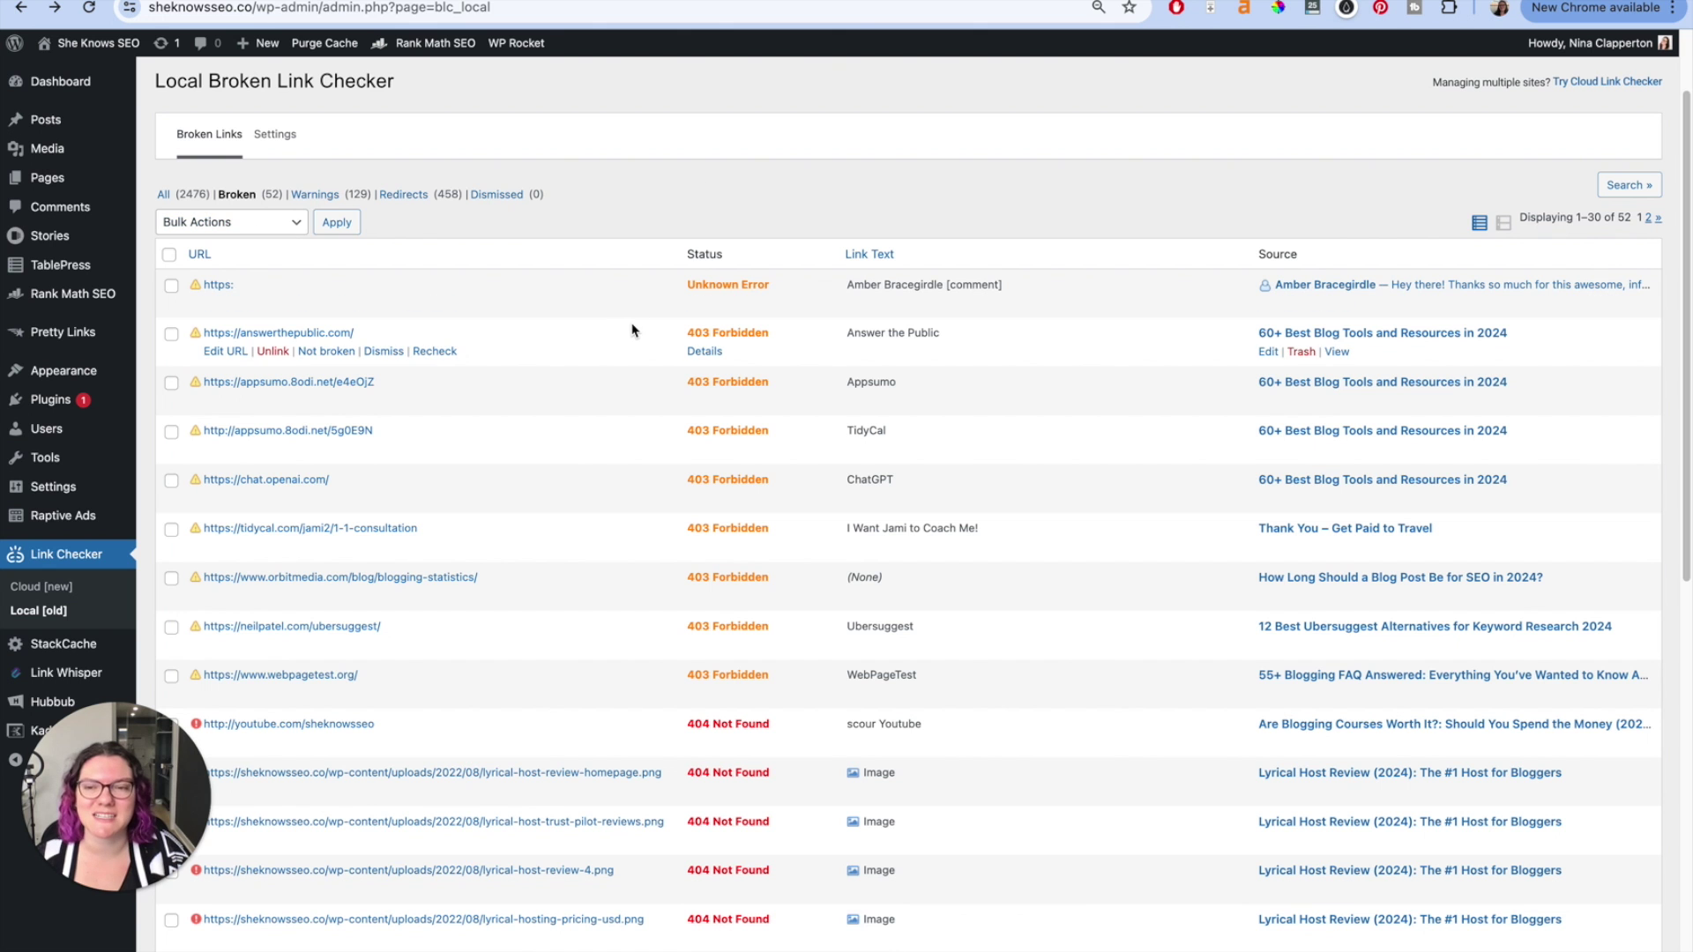
{"action": "scroll", "coordinate": [632, 331], "scroll_direction": "down", "scroll_amount": 9}
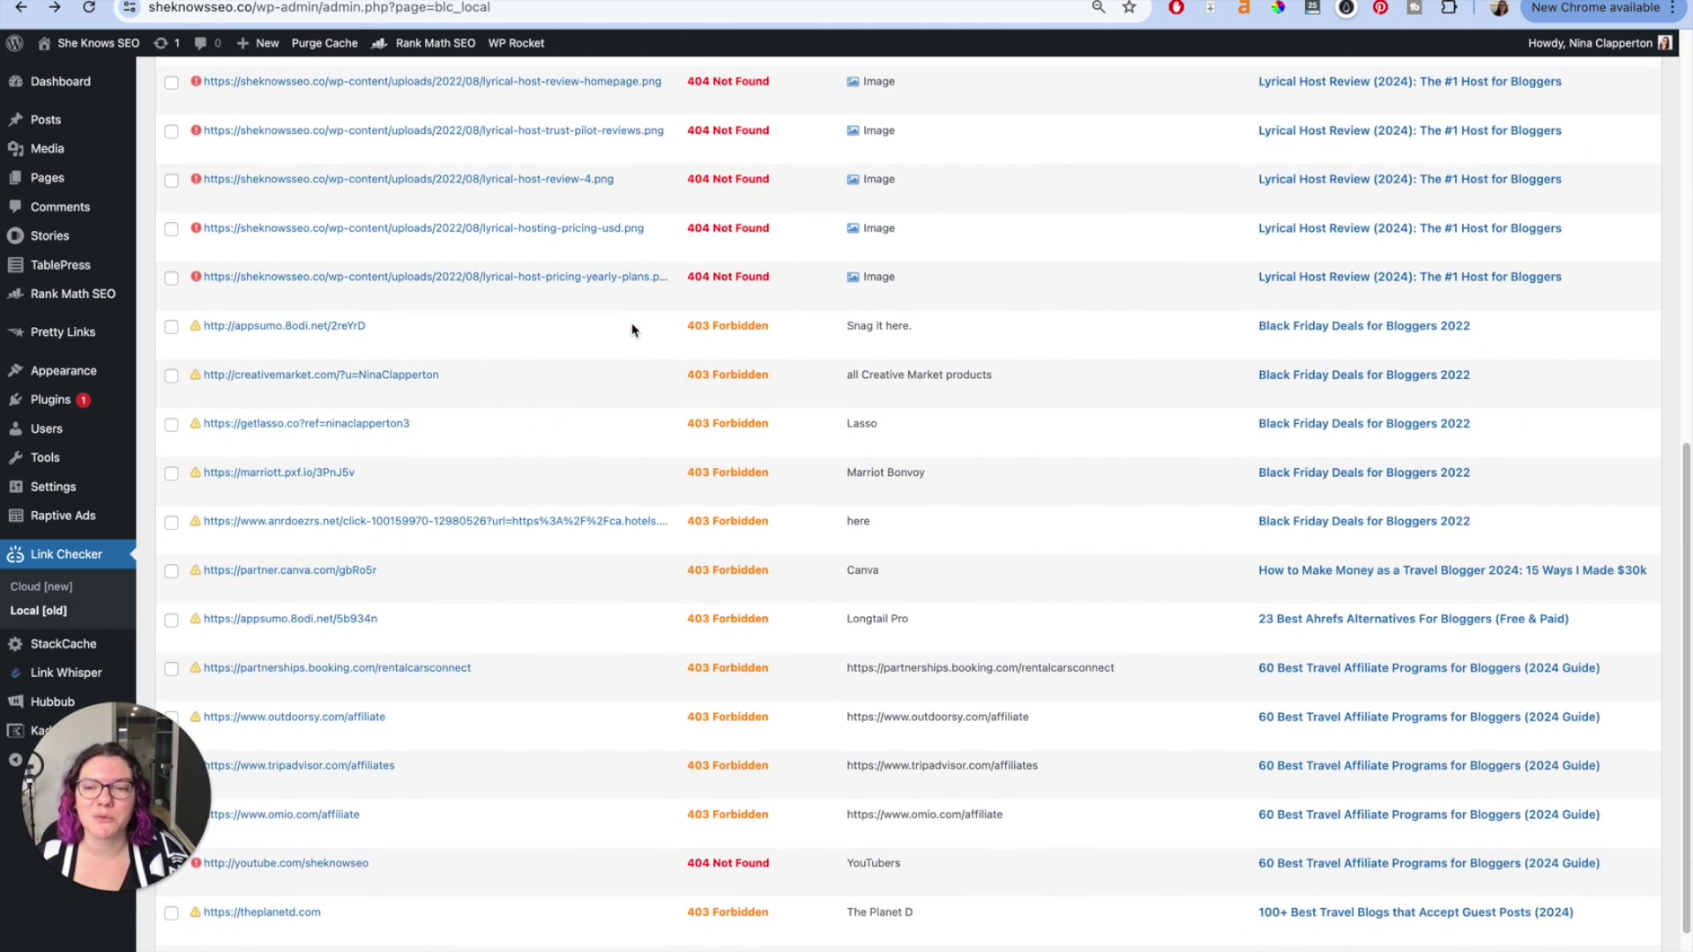
{"action": "scroll", "coordinate": [632, 331], "scroll_direction": "down", "scroll_amount": 1}
{"action": "scroll", "coordinate": [653, 340], "scroll_direction": "up", "scroll_amount": 2}
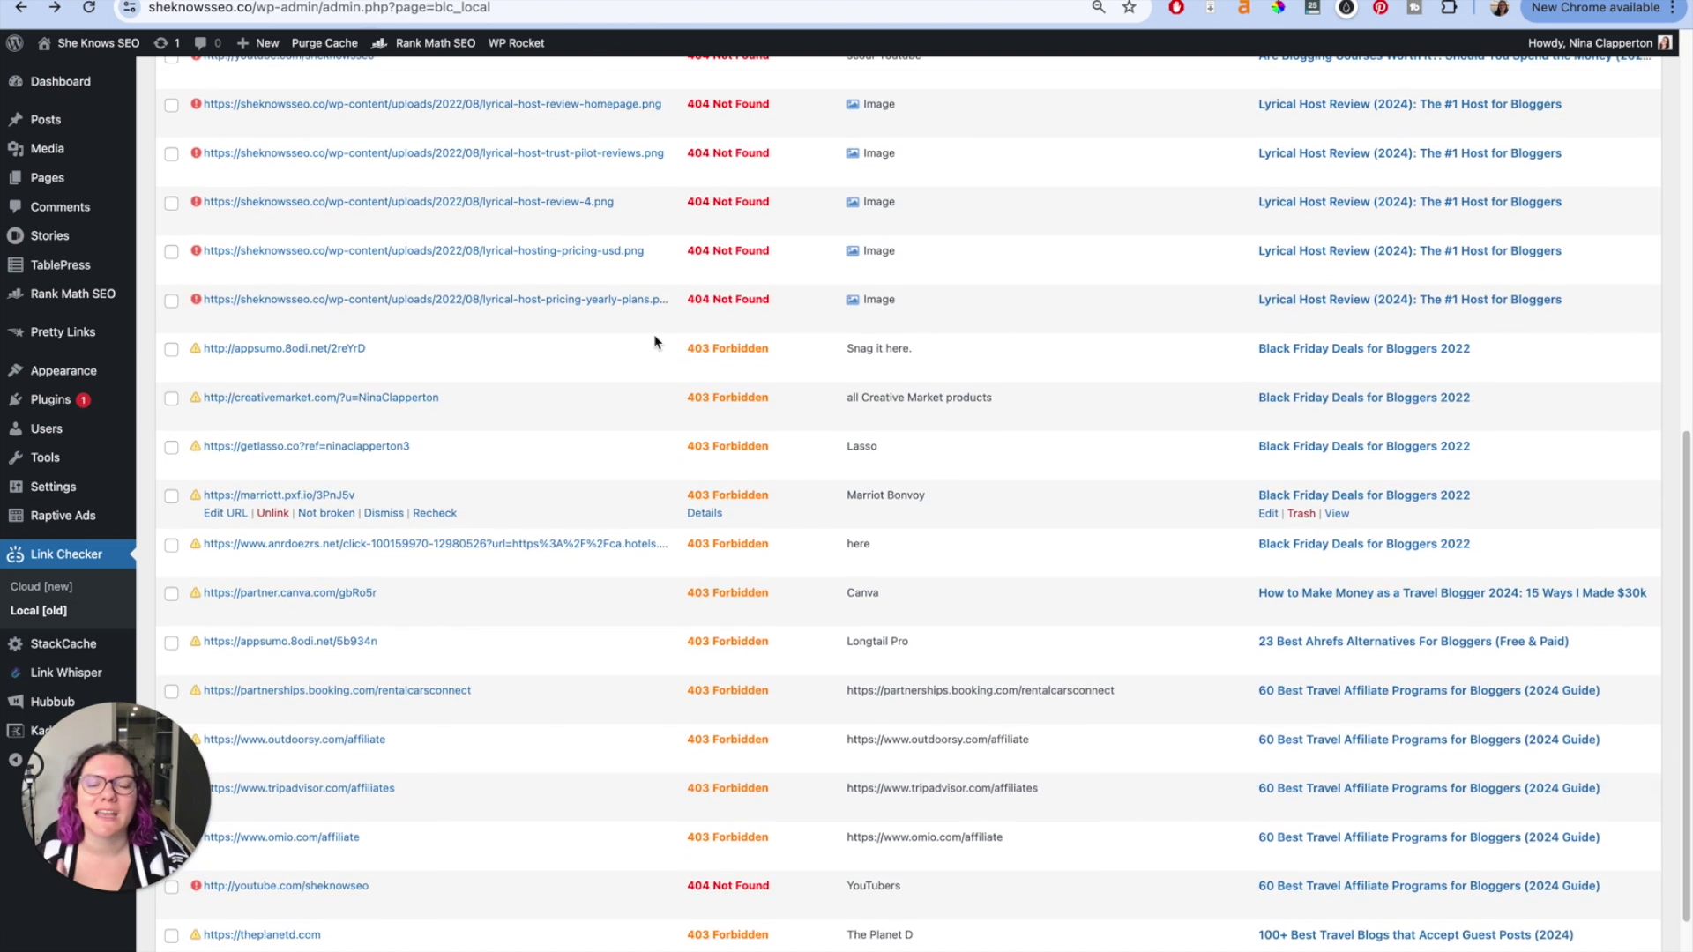
{"action": "scroll", "coordinate": [767, 388], "scroll_direction": "down", "scroll_amount": 2}
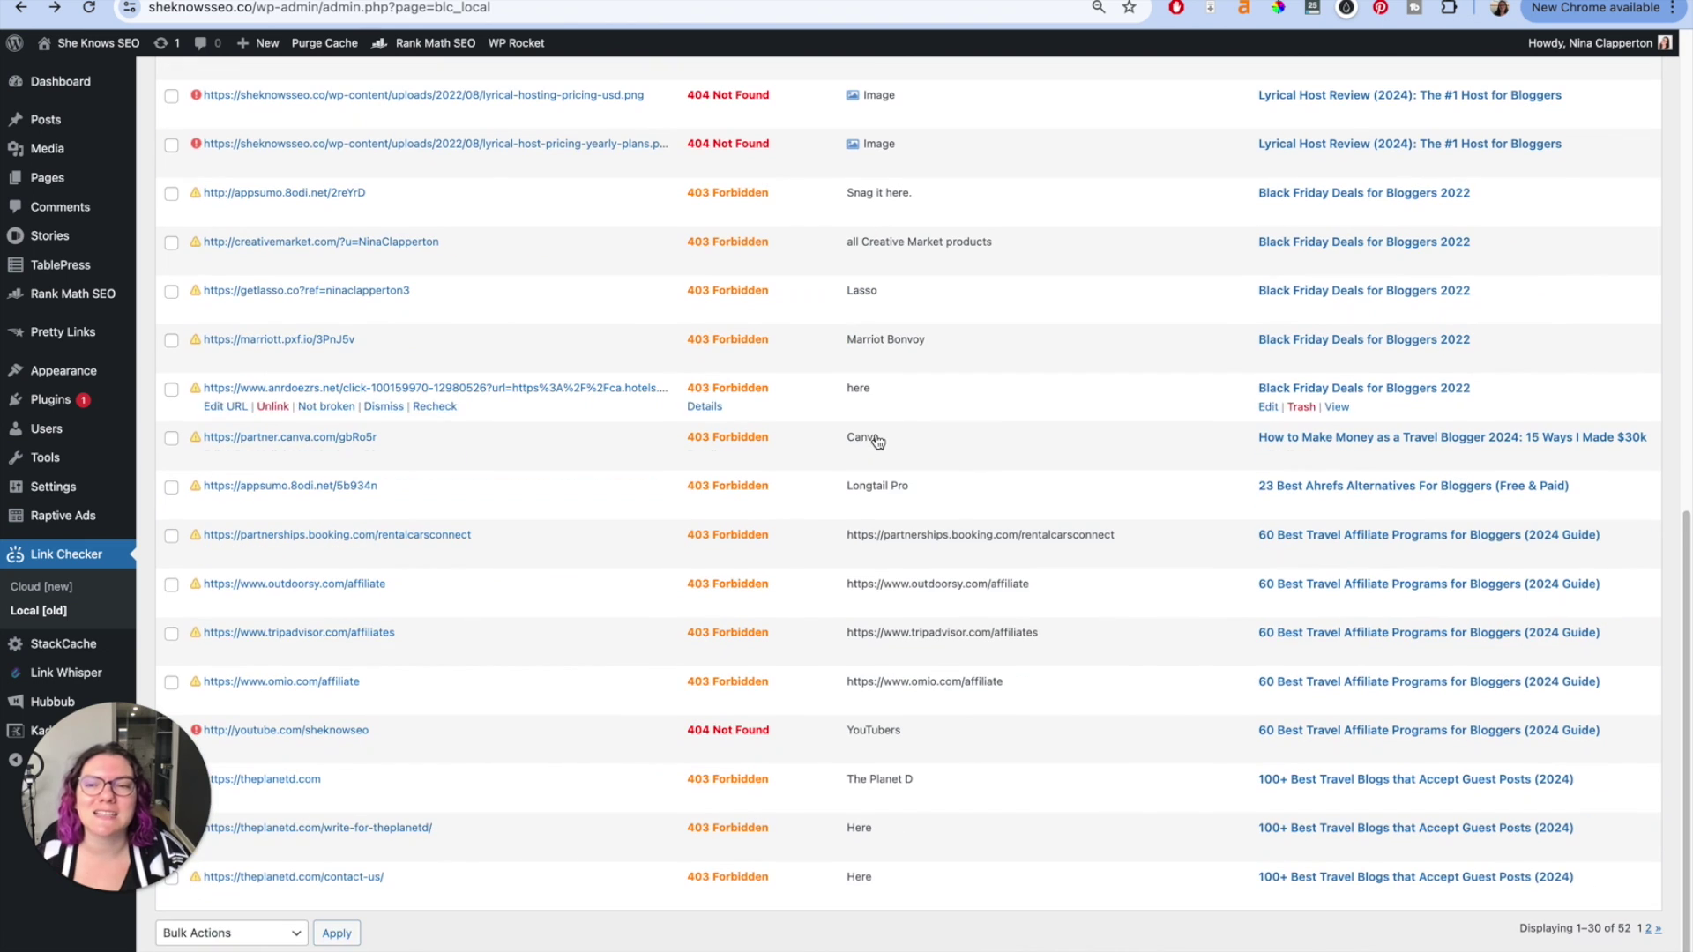
{"action": "left_click", "coordinate": [1658, 930]}
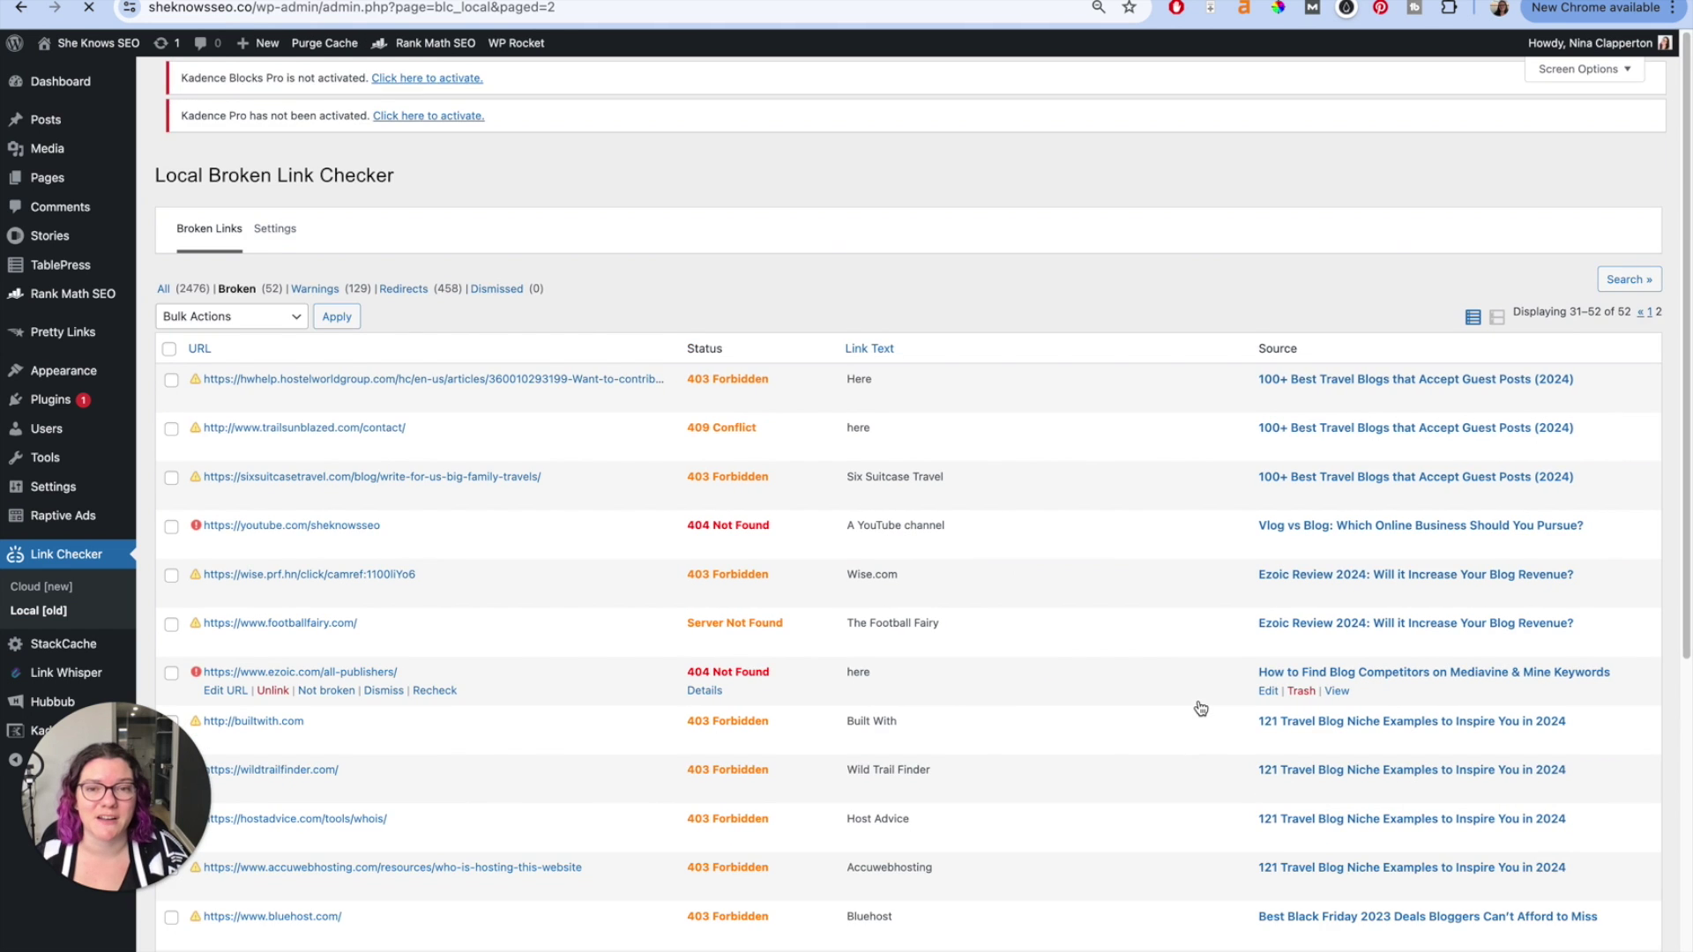
Review broken-link rows 31–52, then return to Link Whisper's Error Report
{"action": "scroll", "coordinate": [1199, 705], "scroll_direction": "down", "scroll_amount": 6}
{"action": "scroll", "coordinate": [1200, 707], "scroll_direction": "up", "scroll_amount": 3}
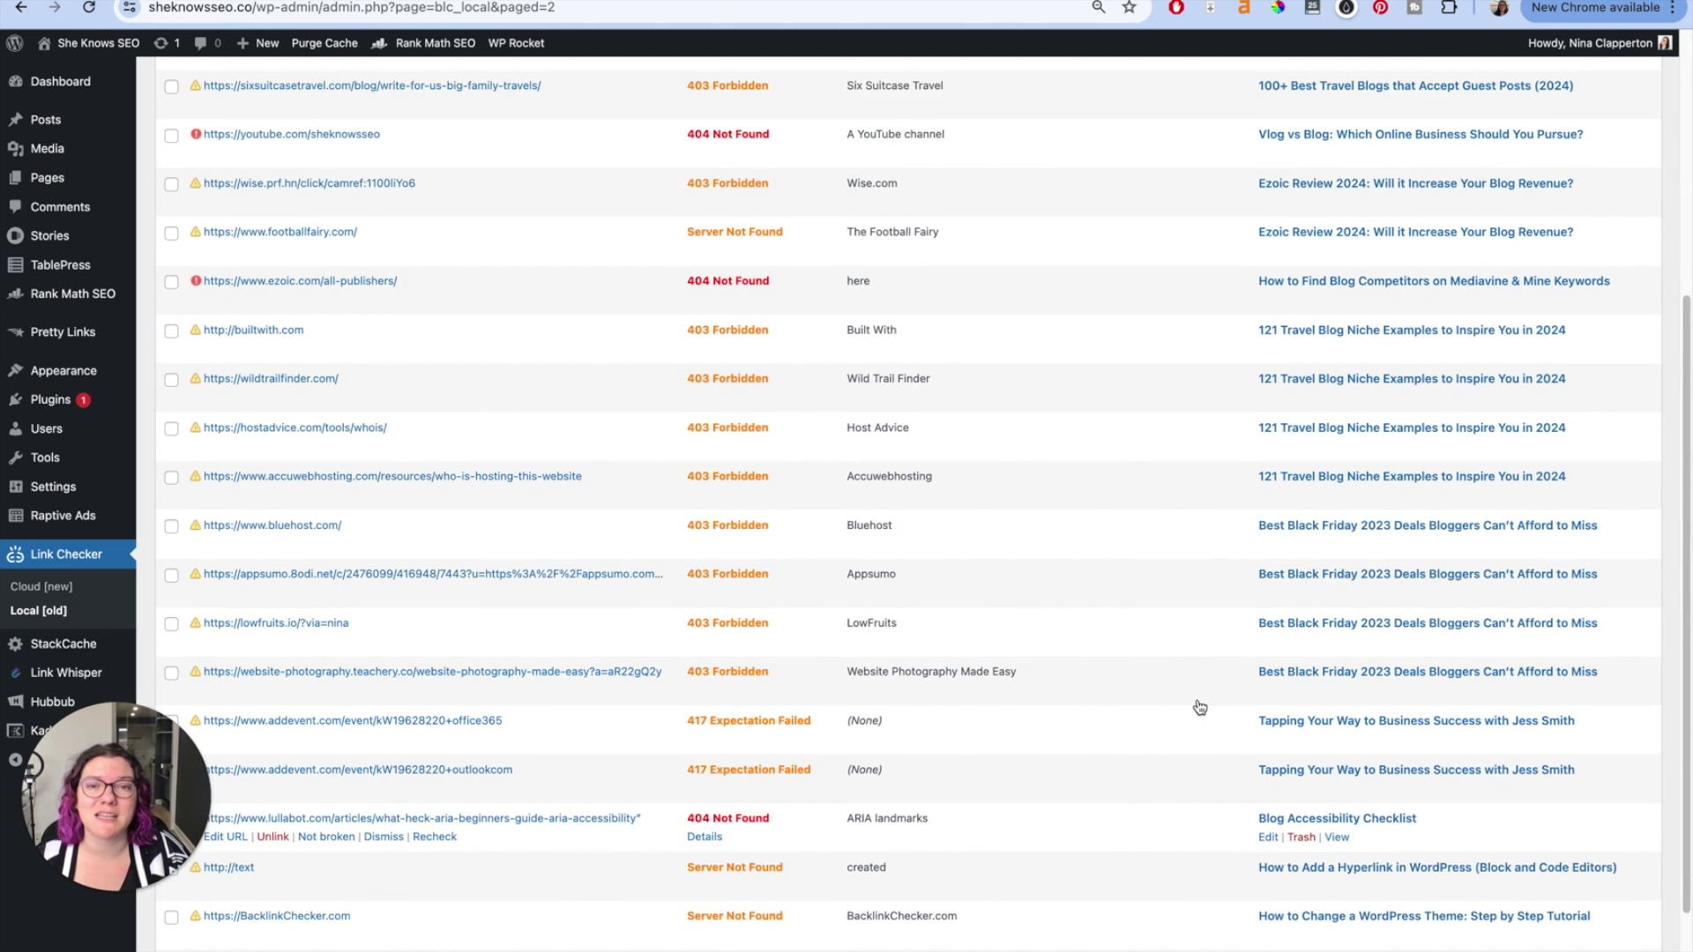
{"action": "scroll", "coordinate": [1200, 708], "scroll_direction": "up", "scroll_amount": 2}
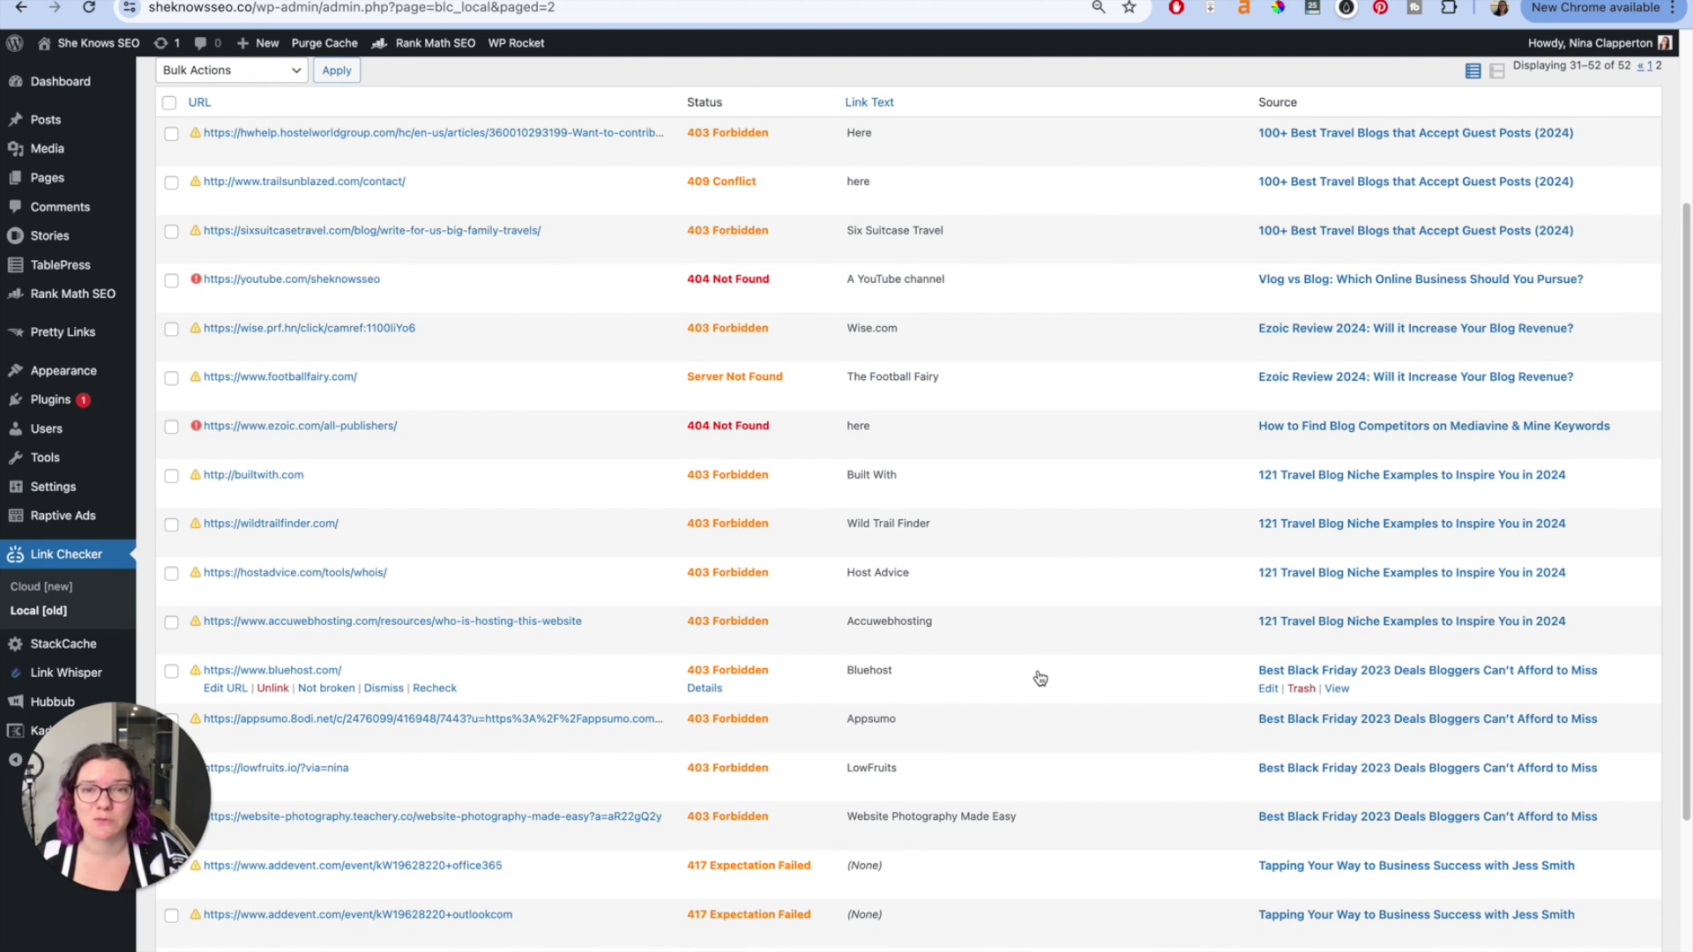
{"action": "scroll", "coordinate": [1041, 678], "scroll_direction": "down", "scroll_amount": 1}
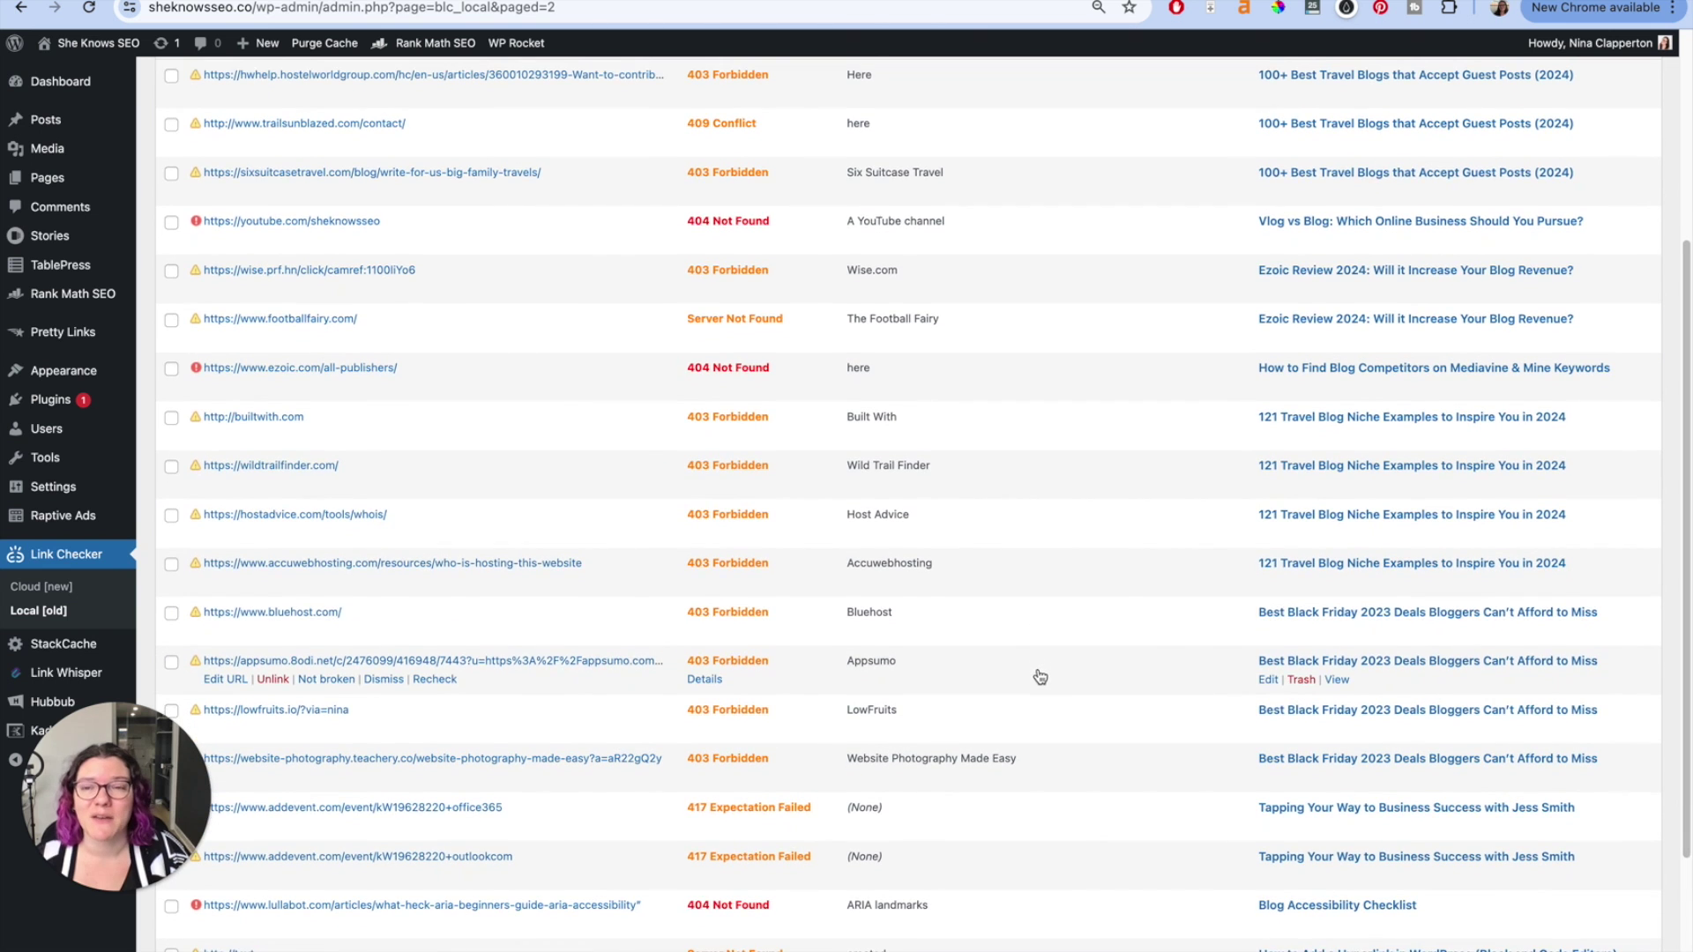
{"action": "scroll", "coordinate": [609, 564], "scroll_direction": "down", "scroll_amount": 4}
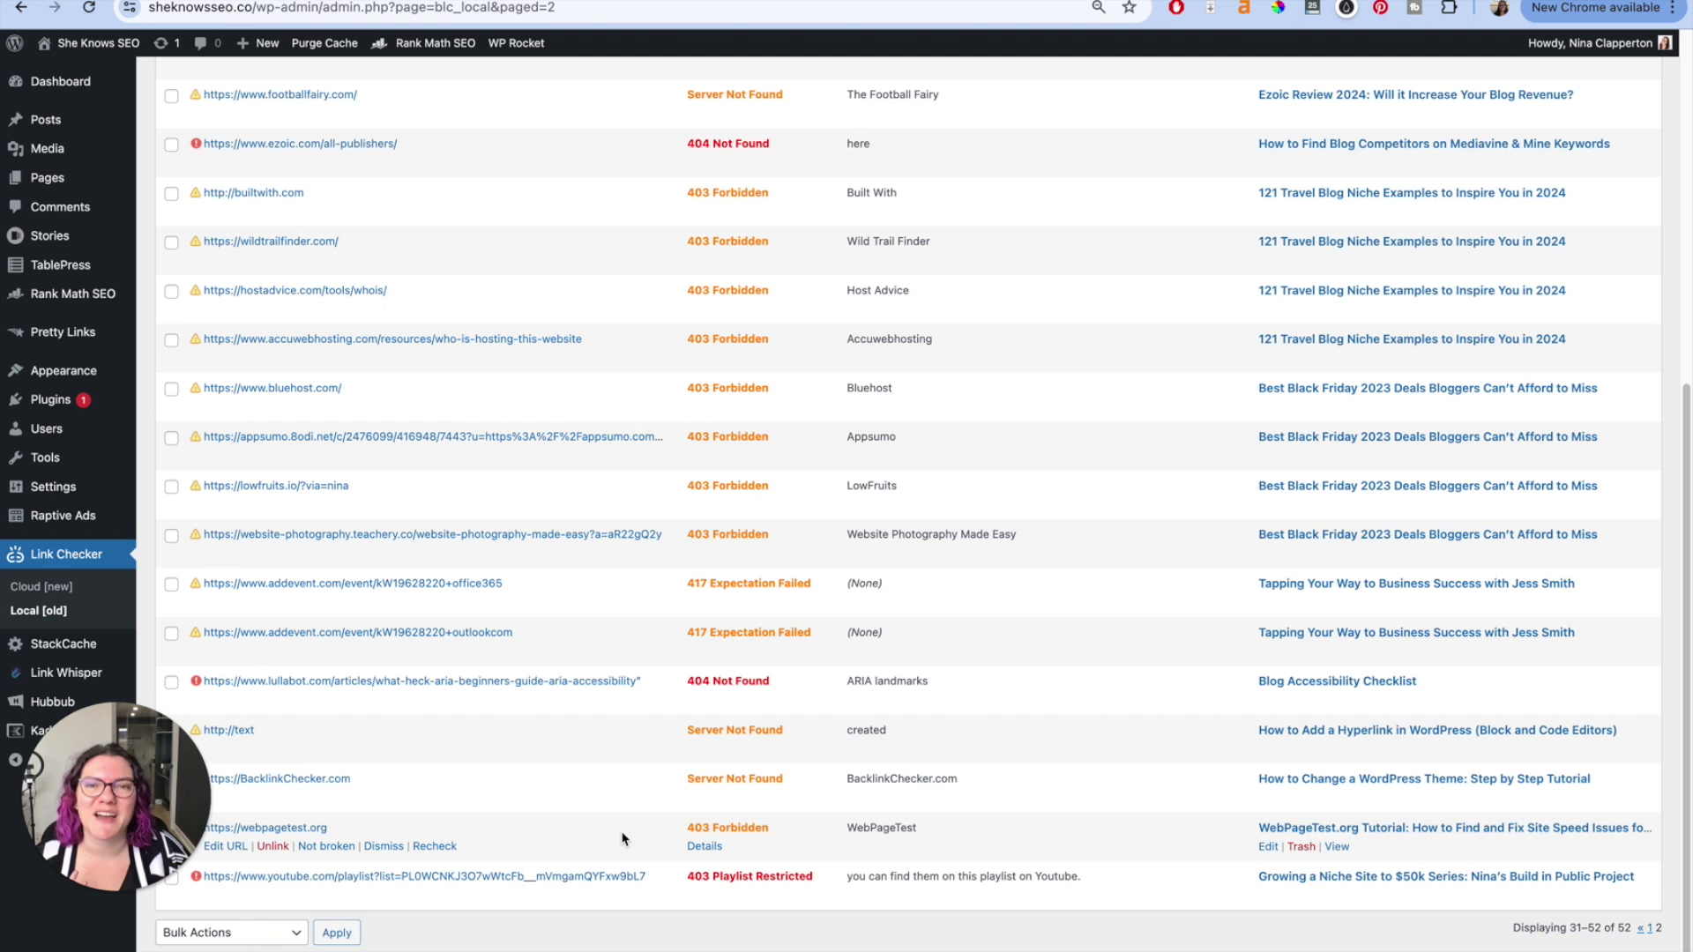
{"action": "scroll", "coordinate": [582, 836], "scroll_direction": "up", "scroll_amount": 3}
{"action": "scroll", "coordinate": [582, 836], "scroll_direction": "up", "scroll_amount": 5}
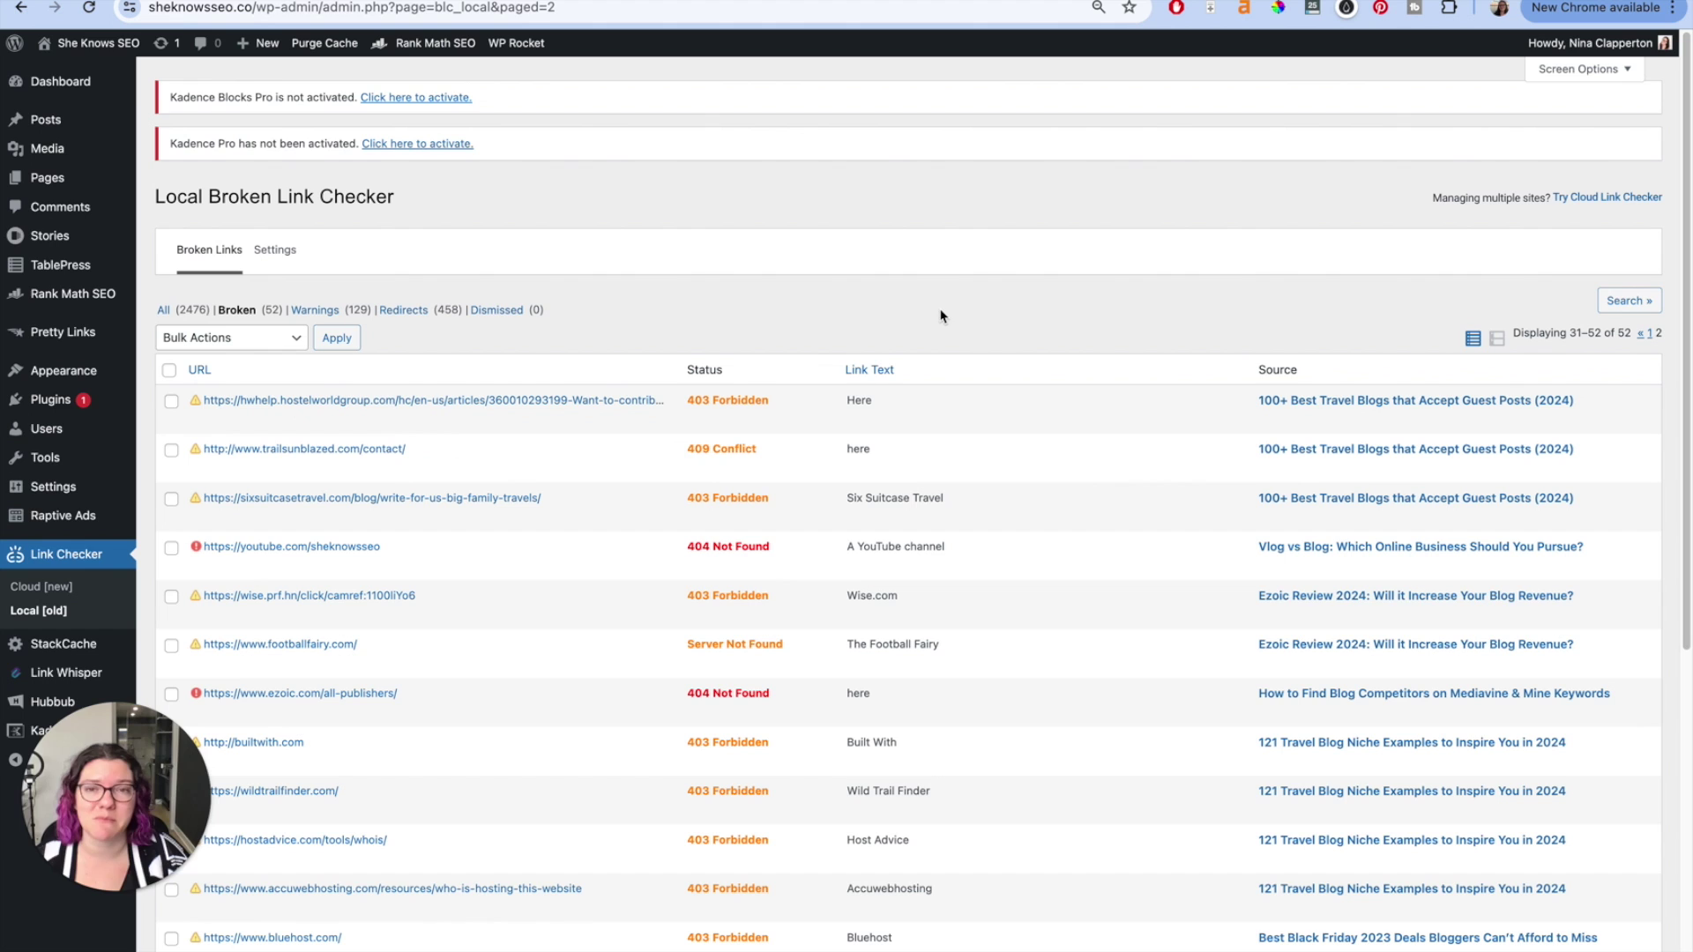
{"action": "mouse_move", "coordinate": [482, 434]}
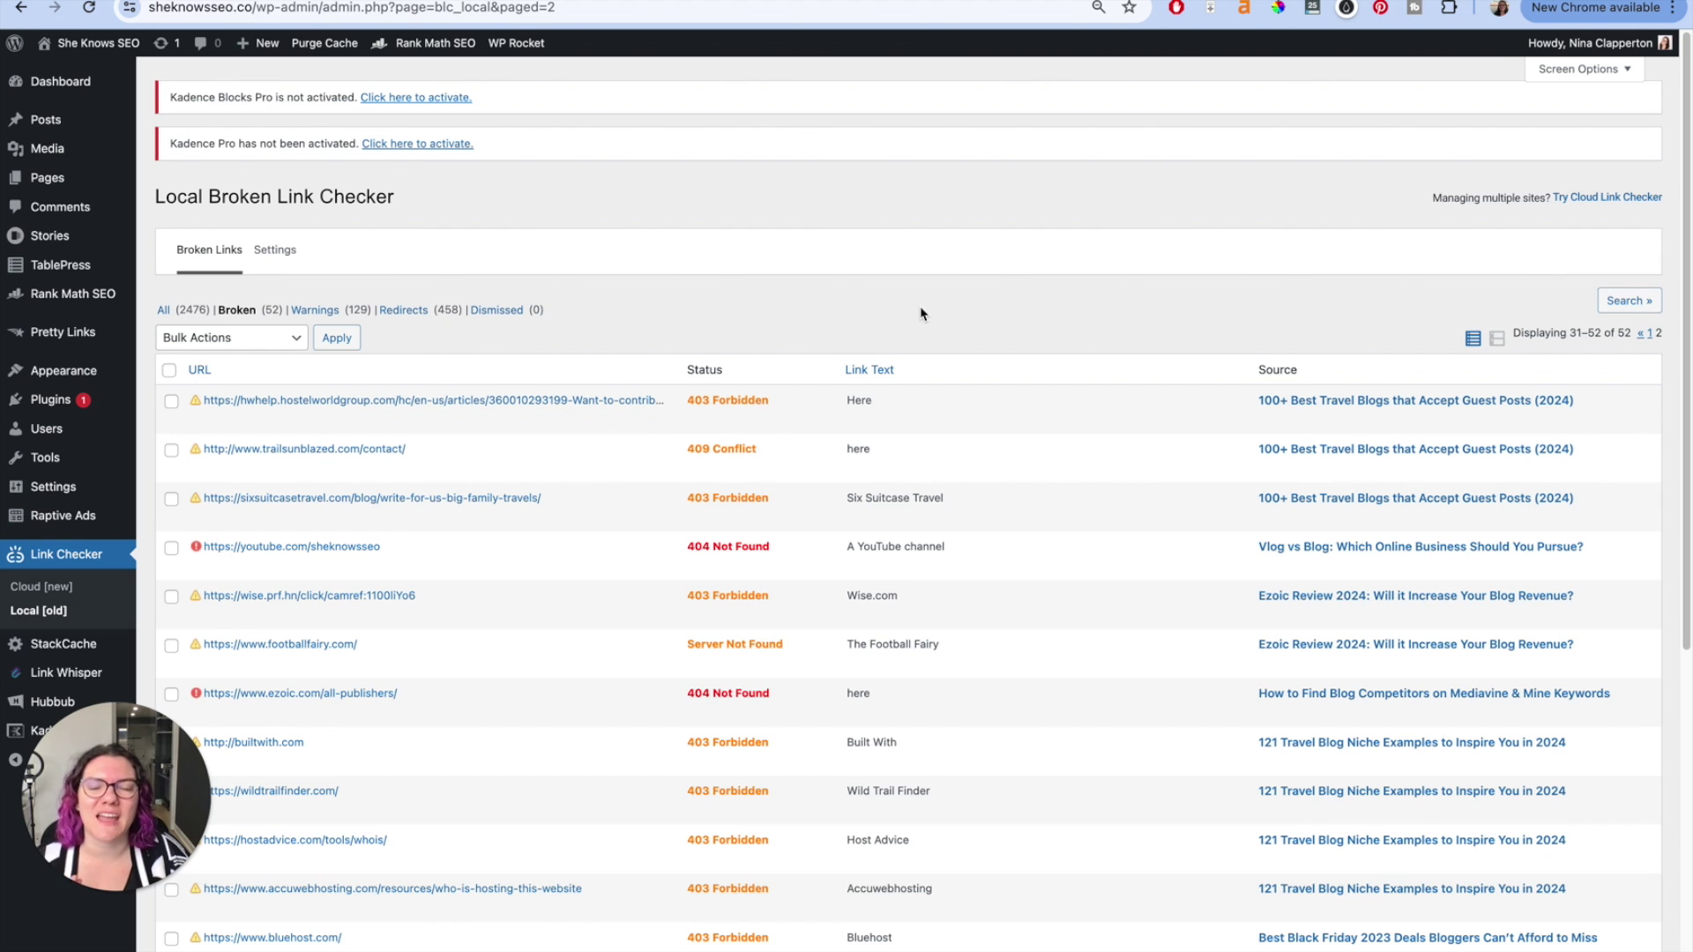
{"action": "key", "text": "alt+Left"}
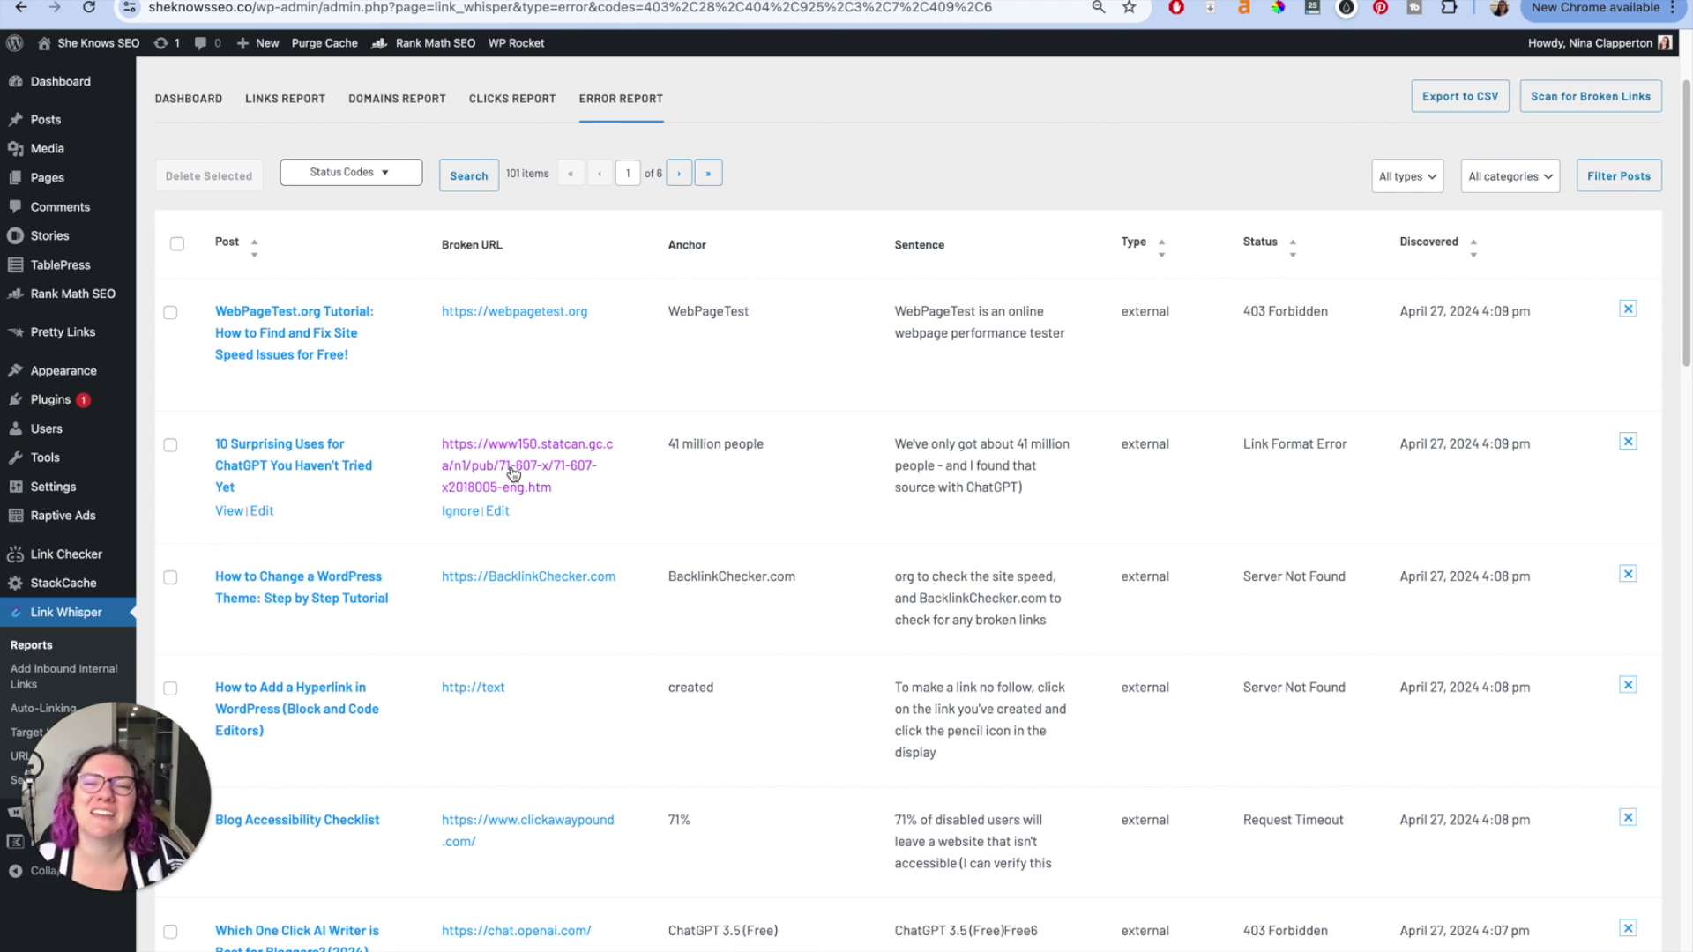
Open the statcan.gc.ca URL flagged as a Link Format Error to test it
{"action": "left_click", "coordinate": [514, 473]}
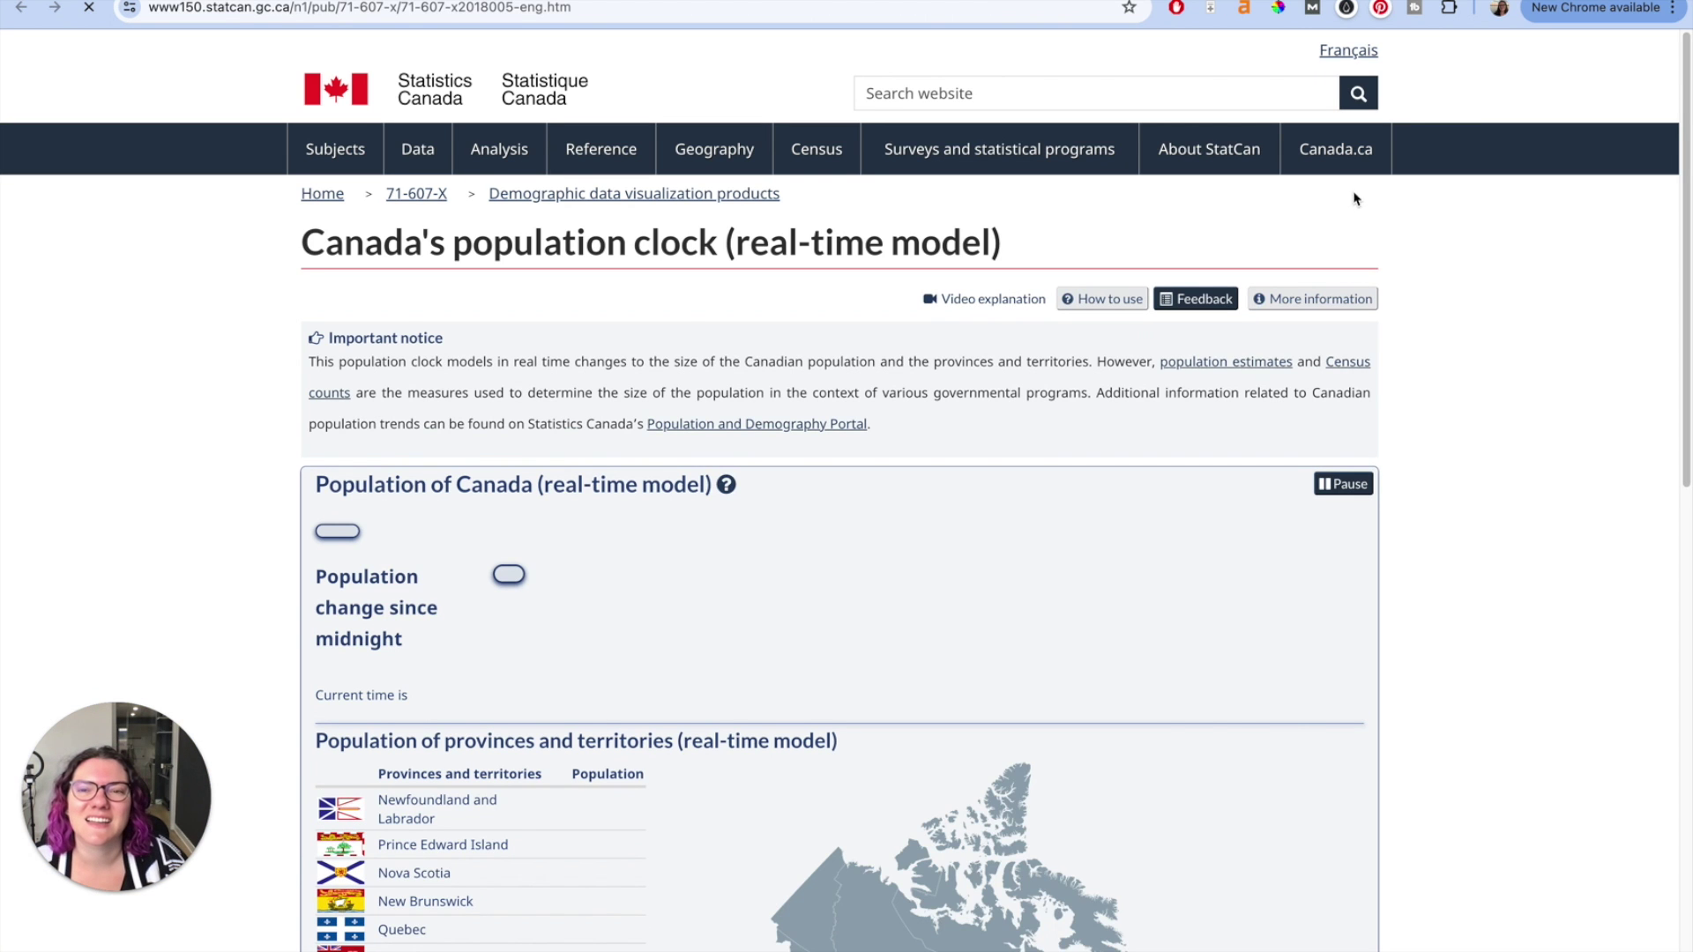
Confirm Statistics Canada's population clock page loads fine, then close it
{"action": "scroll", "coordinate": [1493, 239], "scroll_direction": "down", "scroll_amount": 3}
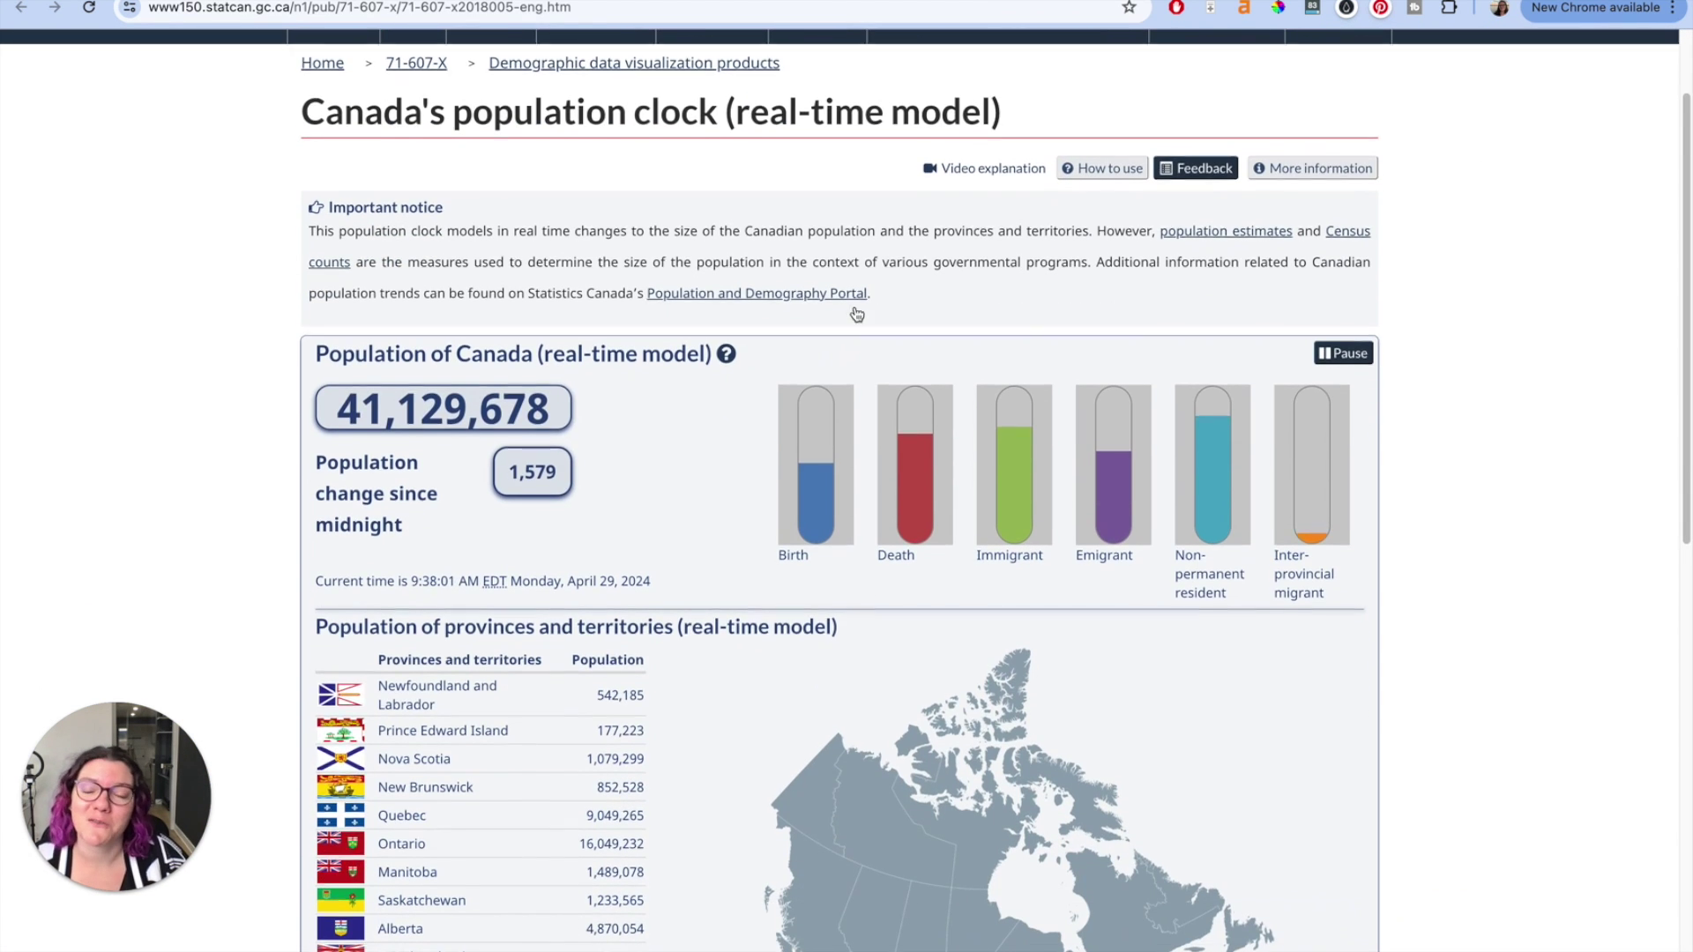
{"action": "scroll", "coordinate": [858, 315], "scroll_direction": "up", "scroll_amount": 3}
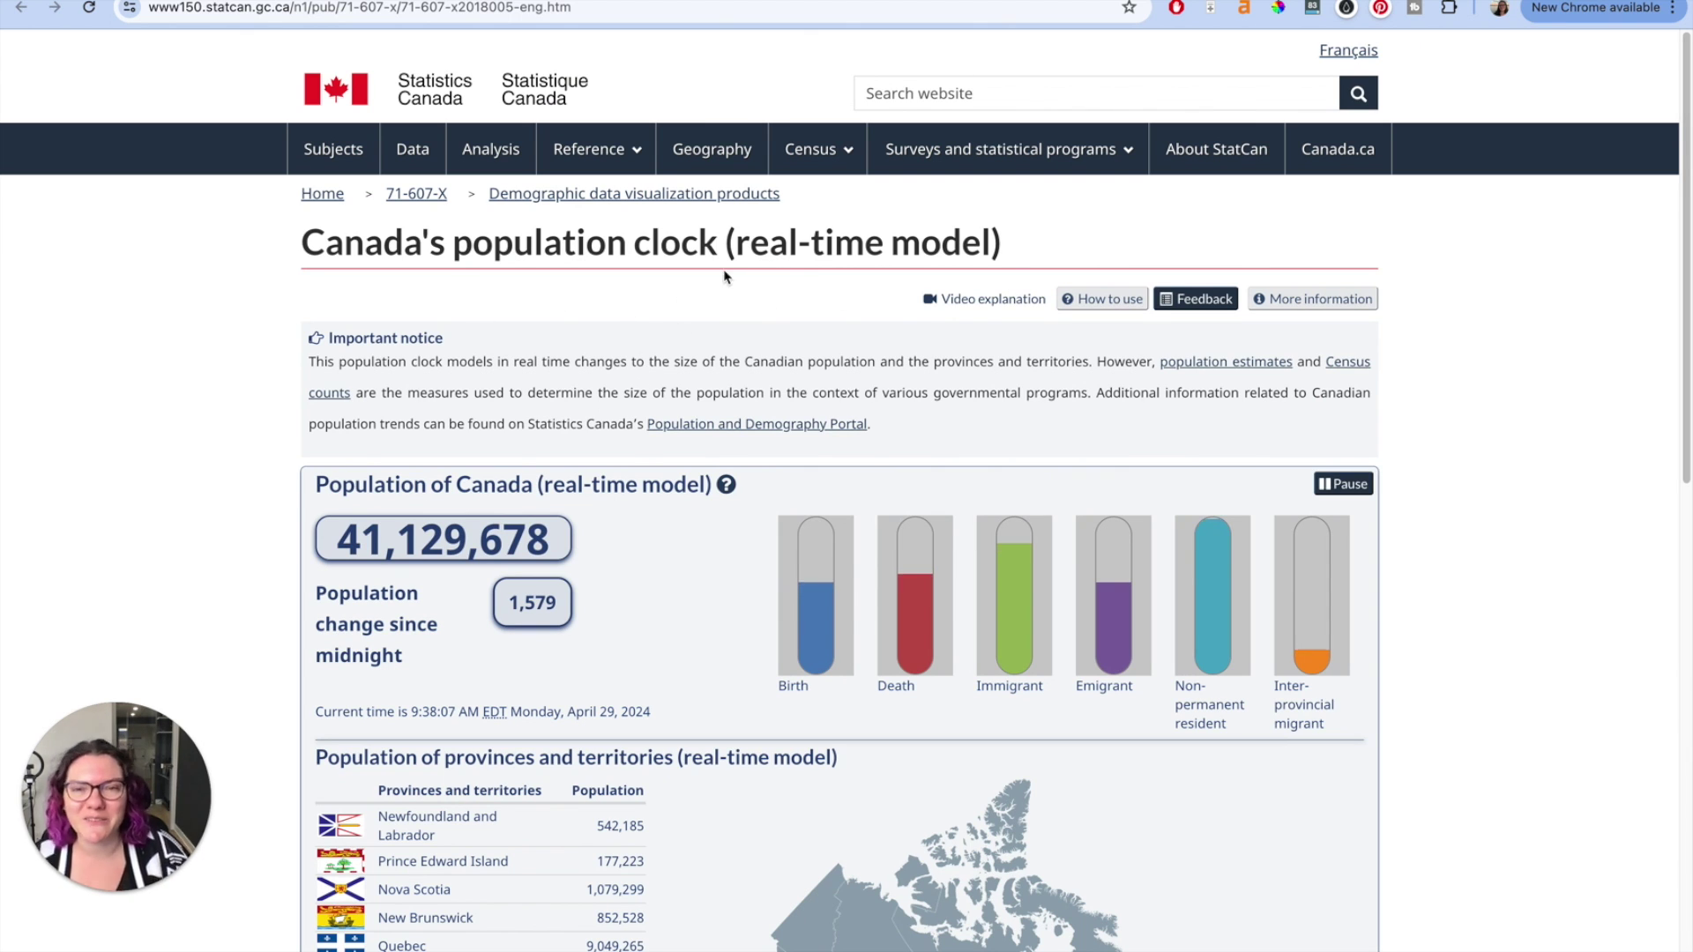
{"action": "scroll", "coordinate": [688, 309], "scroll_direction": "down", "scroll_amount": 5}
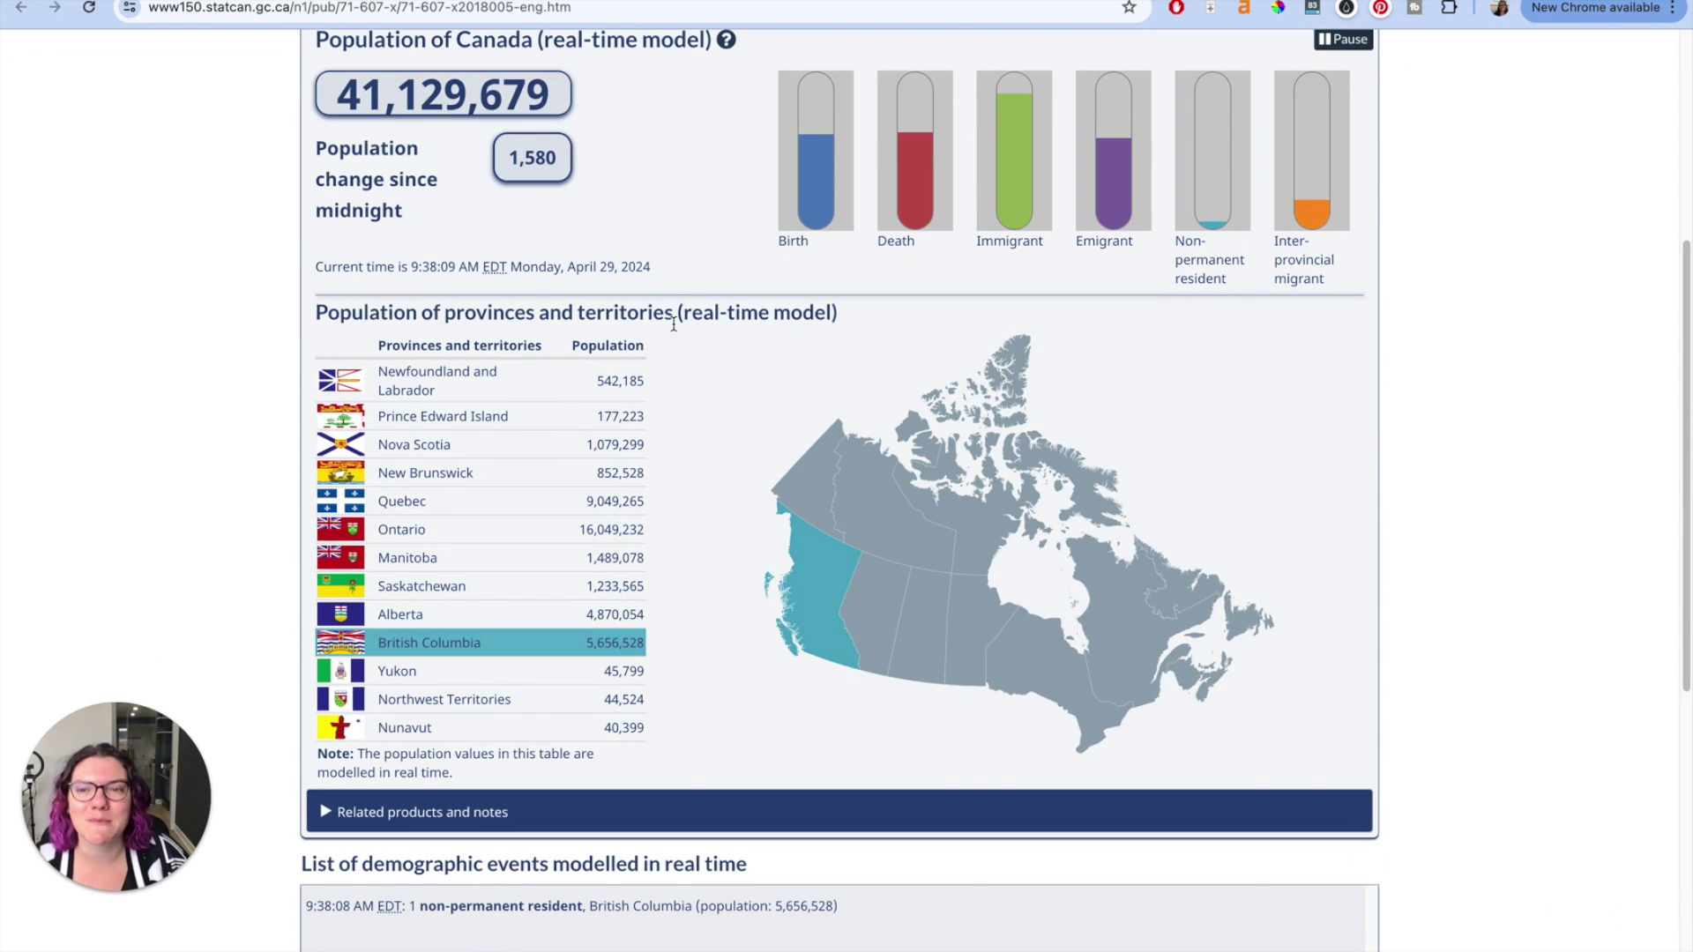
{"action": "scroll", "coordinate": [673, 325], "scroll_direction": "up", "scroll_amount": 2}
{"action": "key", "text": "ctrl+w"}
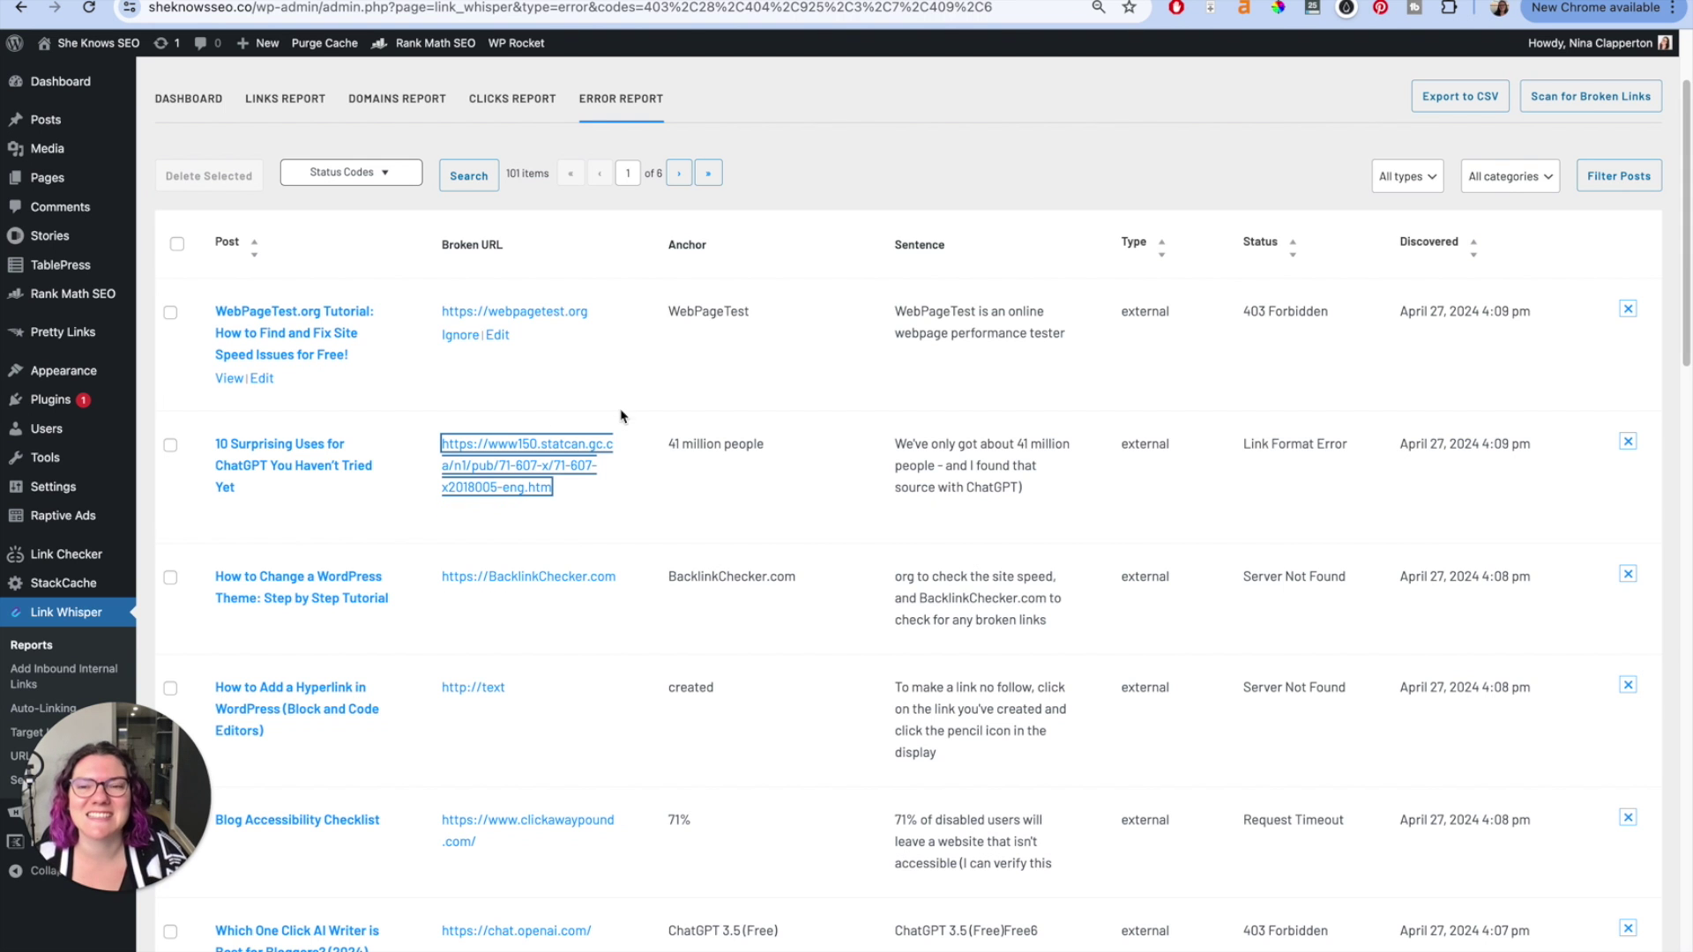
Review the Error Report's 403 Forbidden entries, then return to the BrokenLinkCheck.com results
{"action": "scroll", "coordinate": [631, 533], "scroll_direction": "down", "scroll_amount": 7}
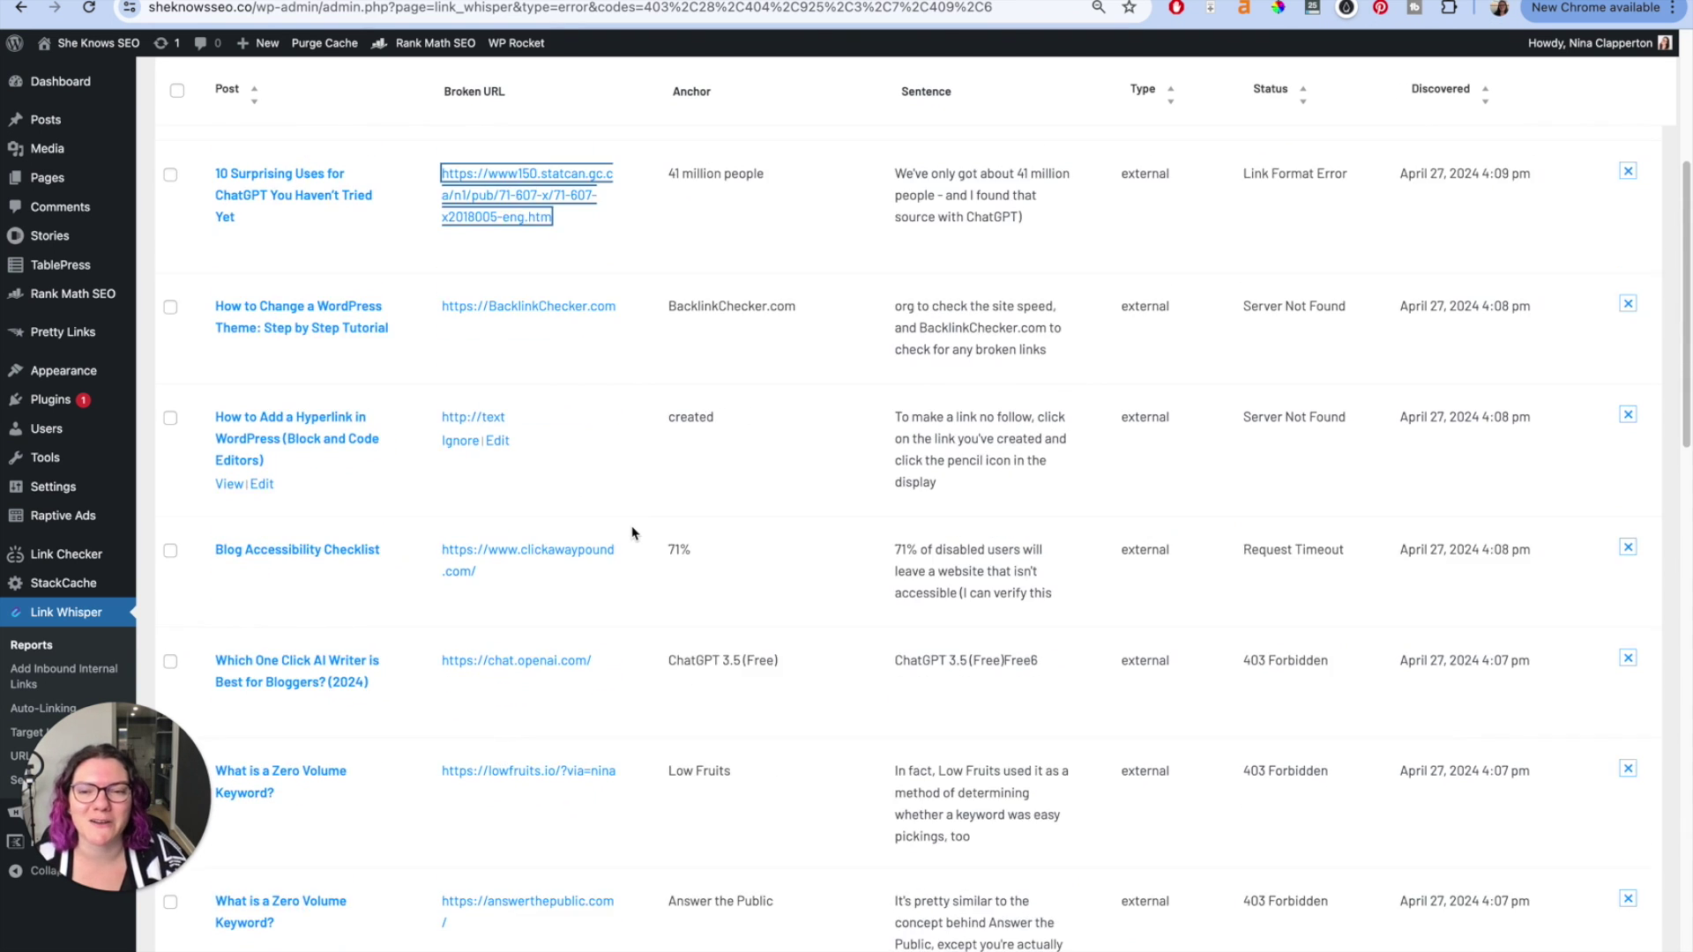
{"action": "scroll", "coordinate": [631, 533], "scroll_direction": "down", "scroll_amount": 5}
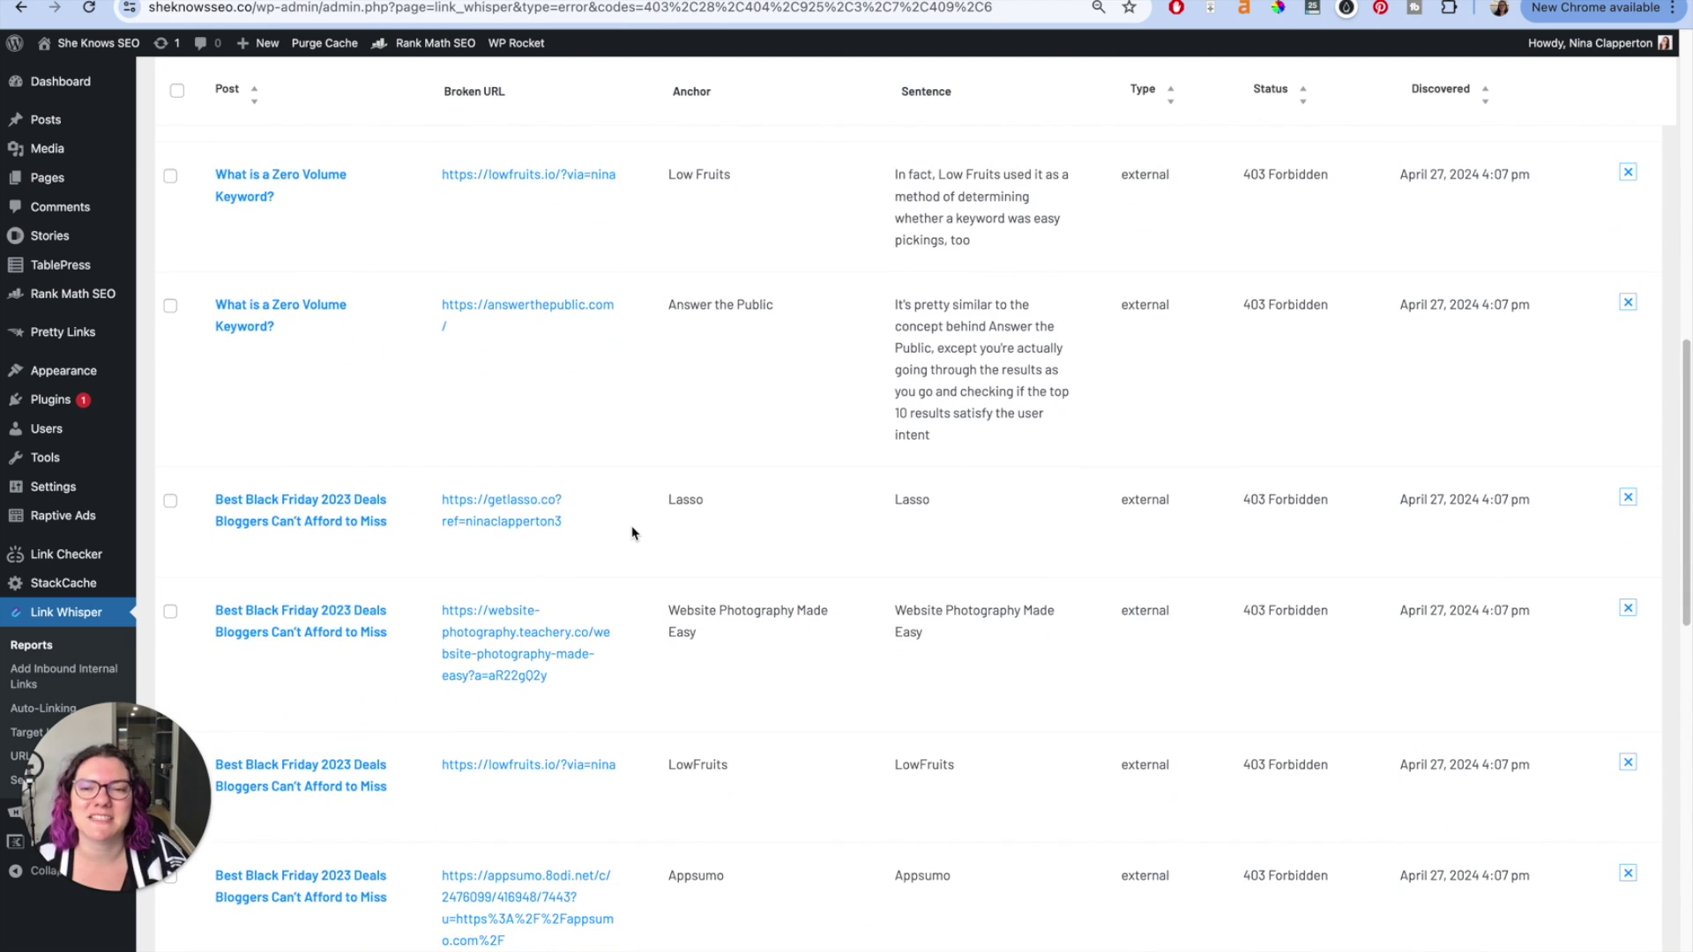
{"action": "scroll", "coordinate": [631, 533], "scroll_direction": "down", "scroll_amount": 7}
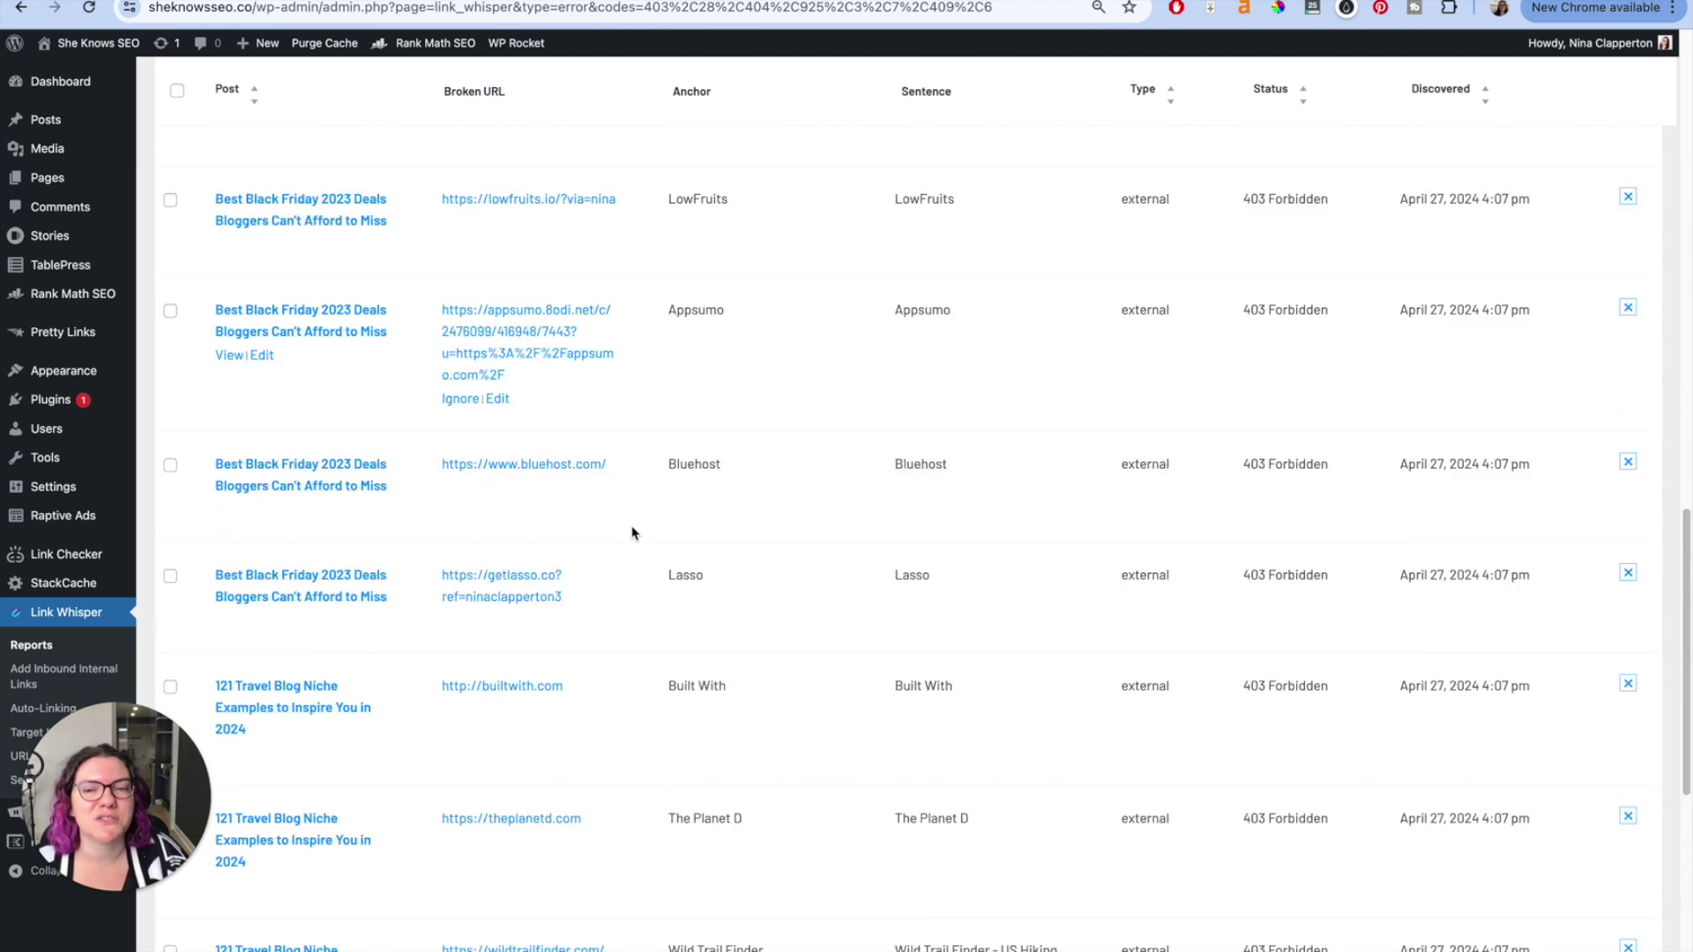
{"action": "scroll", "coordinate": [633, 534], "scroll_direction": "down", "scroll_amount": 1}
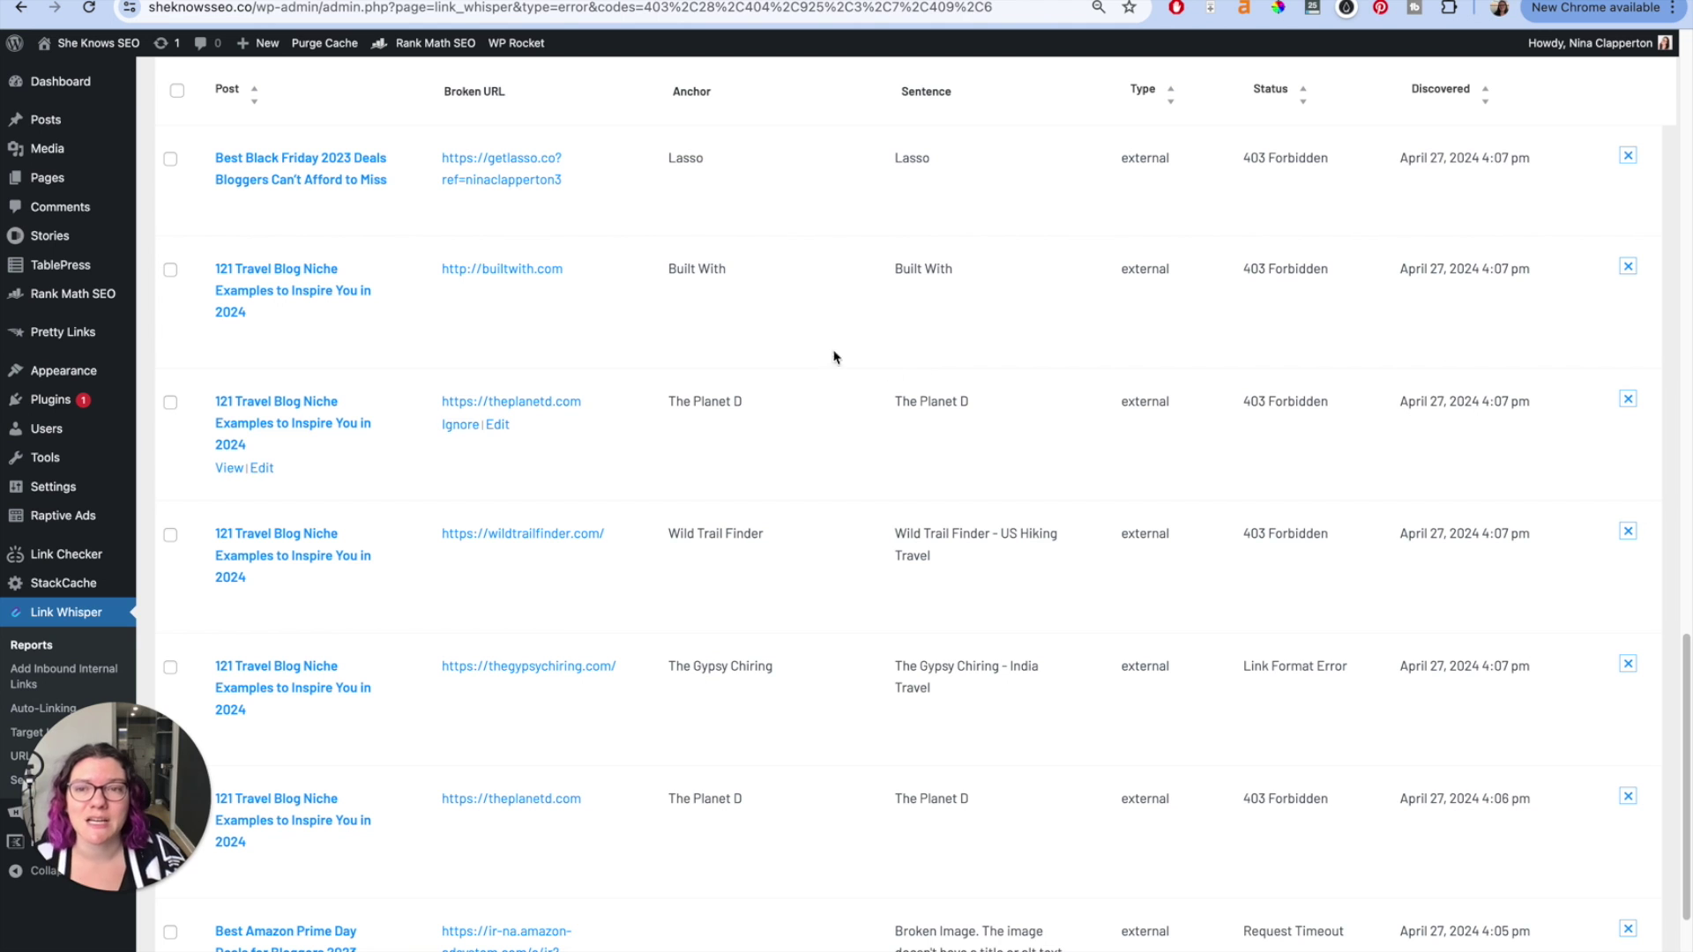
{"action": "key", "text": "ctrl+Tab"}
{"action": "scroll", "coordinate": [657, 318], "scroll_direction": "up", "scroll_amount": 10}
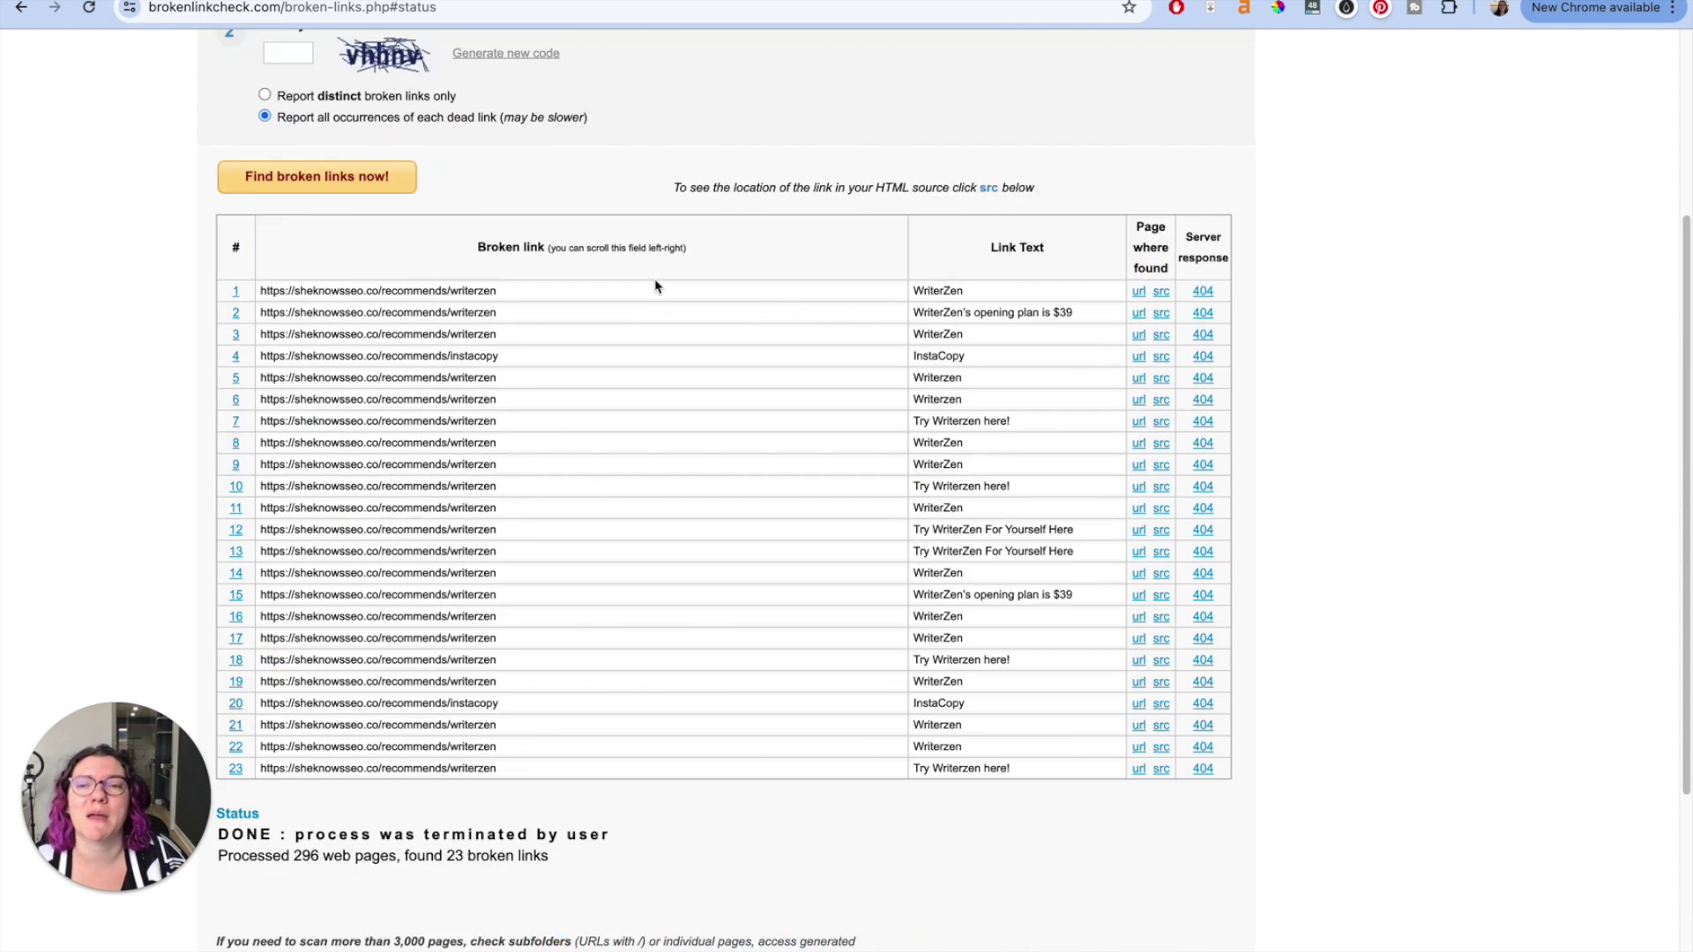